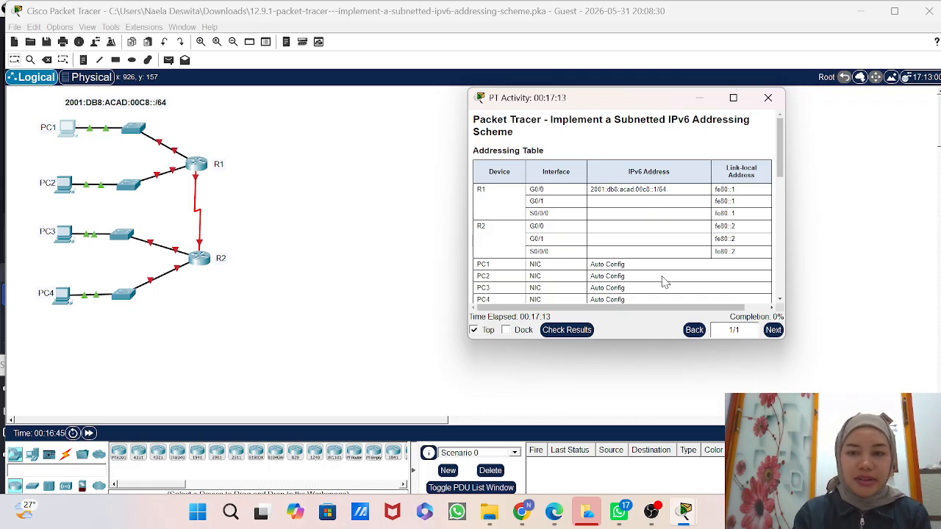
Step: Review the activity's addressing table, scenario, subnet table and the configuration requirements in Steps 1 to 3
scroll(663, 282, "down", 5)
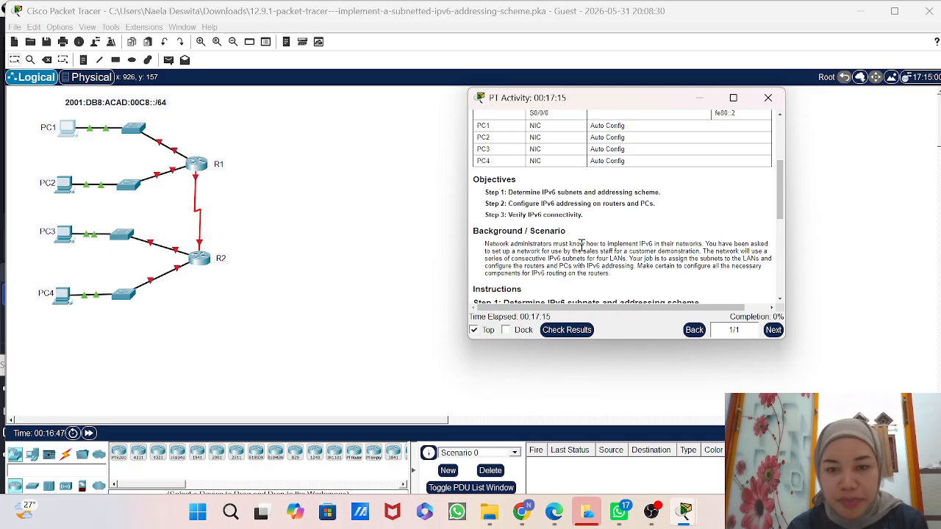
scroll(580, 244, "down", 3)
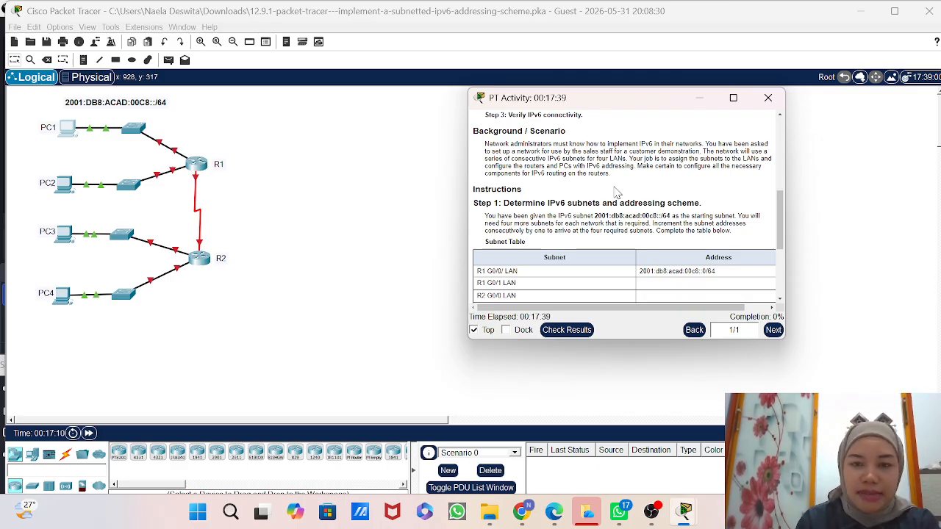
scroll(608, 170, "down", 4)
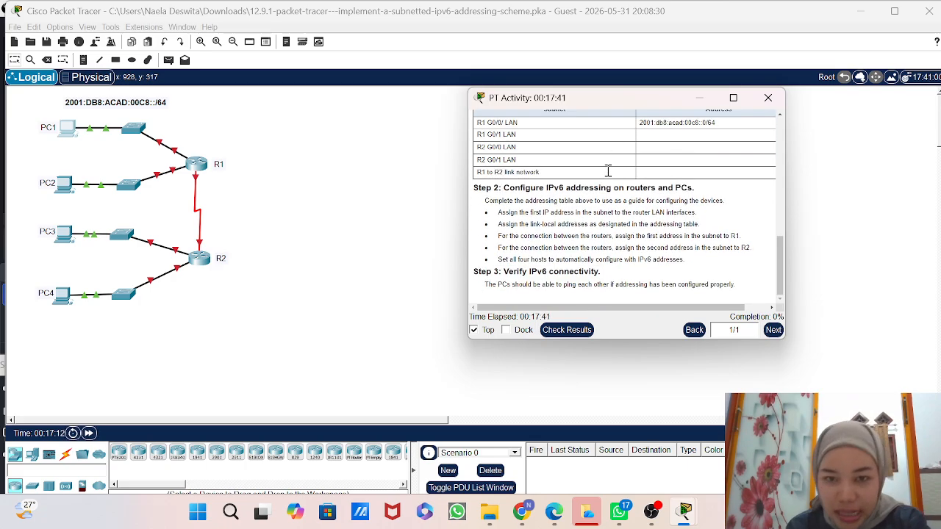
scroll(607, 171, "up", 3)
scroll(607, 170, "down", 2)
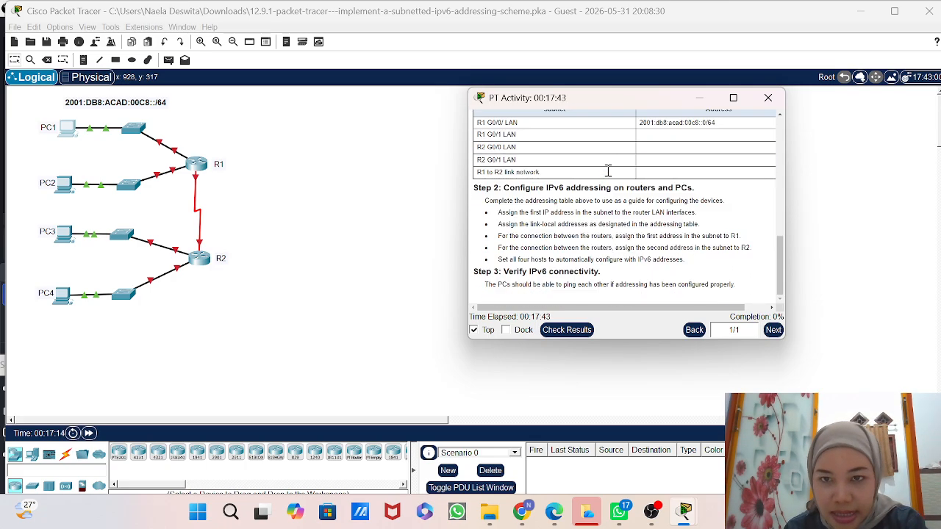
scroll(608, 171, "up", 7)
scroll(608, 172, "up", 1)
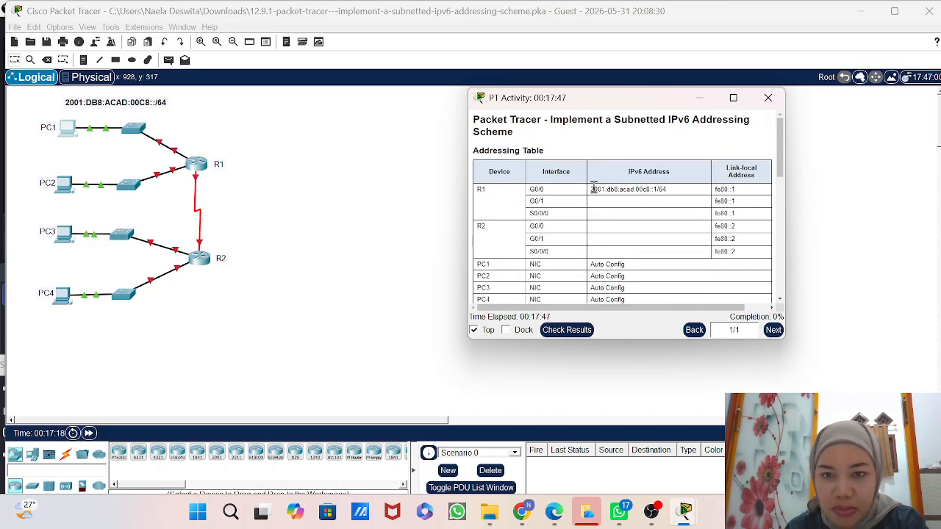
left_click_drag(595, 189, 665, 190)
left_click(656, 233)
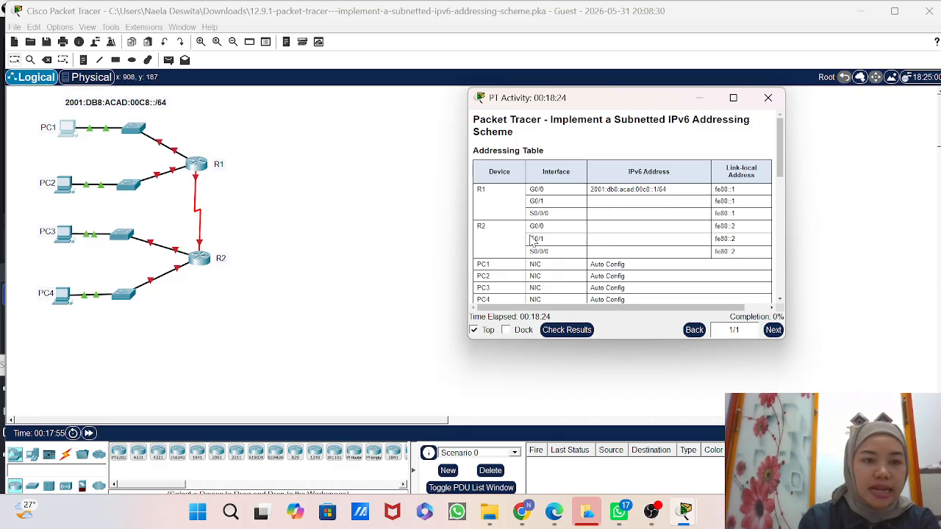
scroll(670, 254, "down", 10)
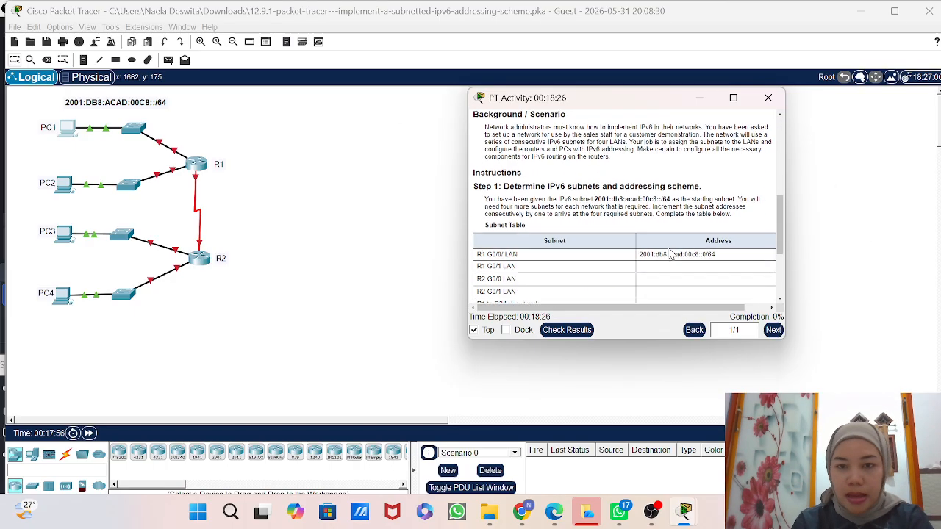
Step: Open router R1's command line and arrange it beside the activity instructions so both are readable
left_click(196, 165)
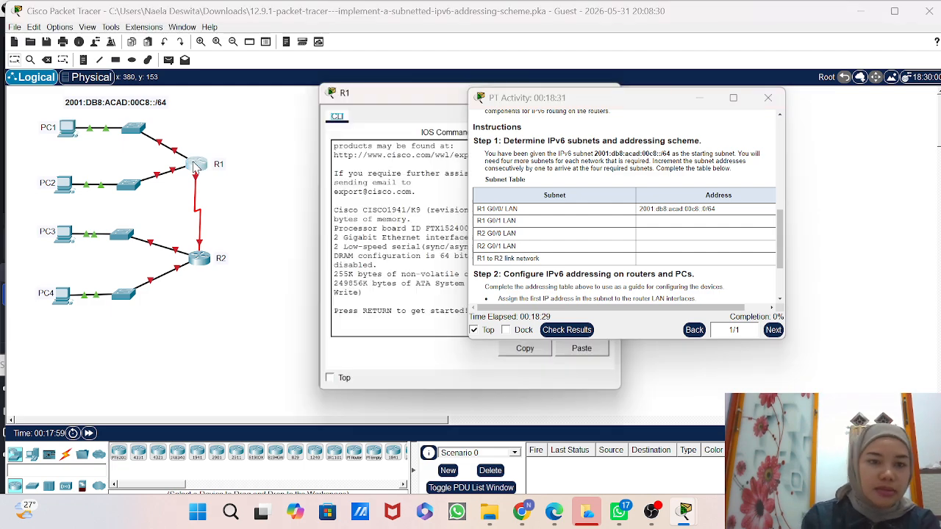
left_click_drag(394, 93, 607, 155)
left_click_drag(594, 101, 106, 276)
left_click(578, 388)
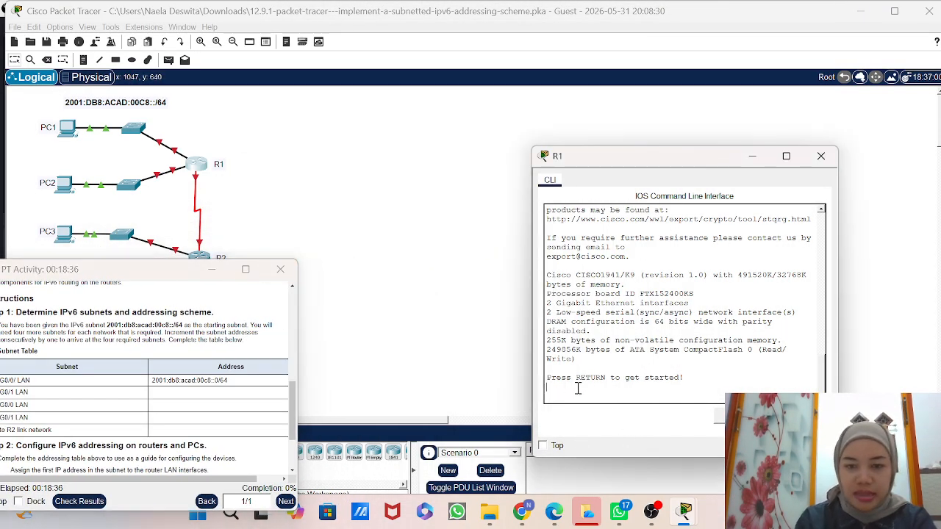
Step: Enter privileged mode on R1 with en, and enter global configuration mode with conf t
key("Return")
type("en")
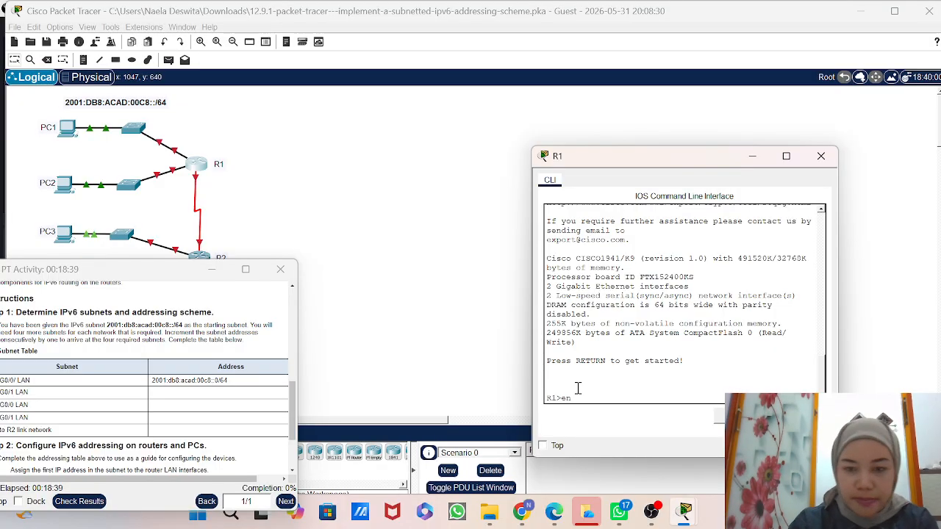
key("Return")
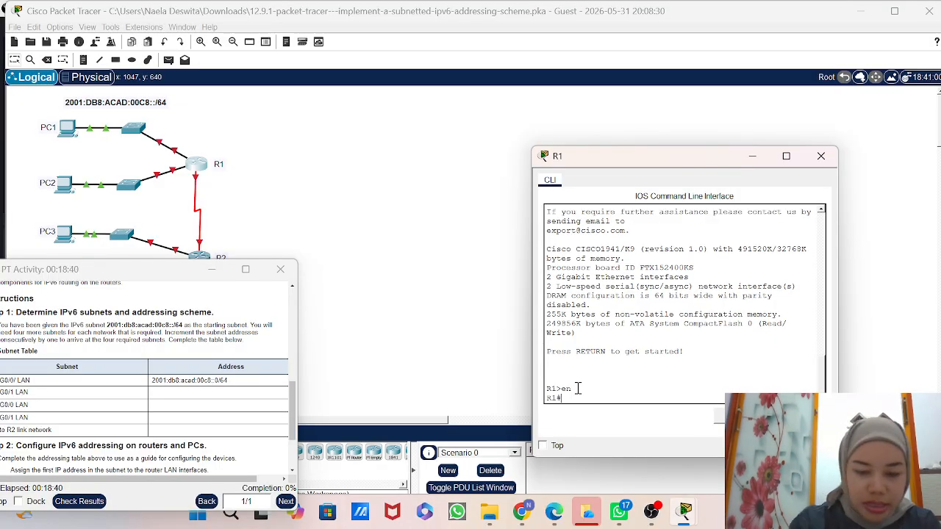
type("conf t")
key("Return")
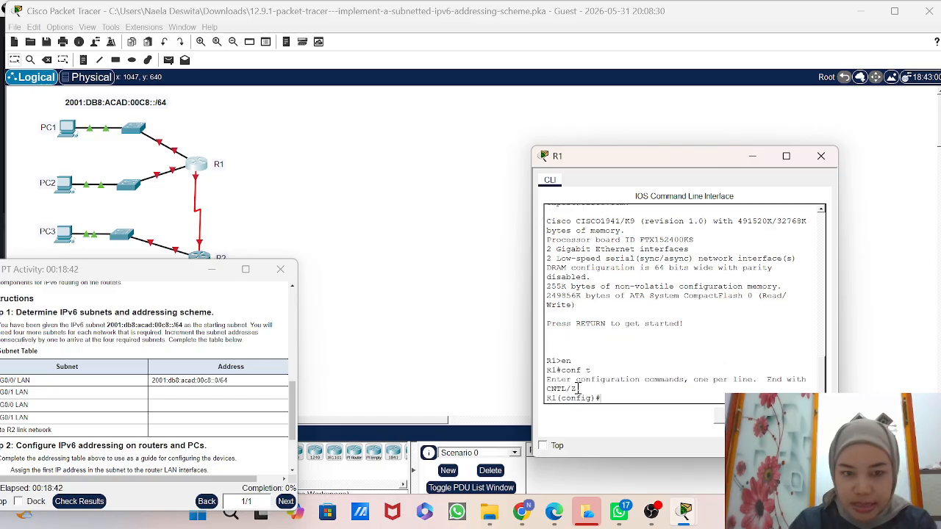
Step: Enable IPv6 routing on R1 with the command ipv6 unicast-routing
type("ipv")
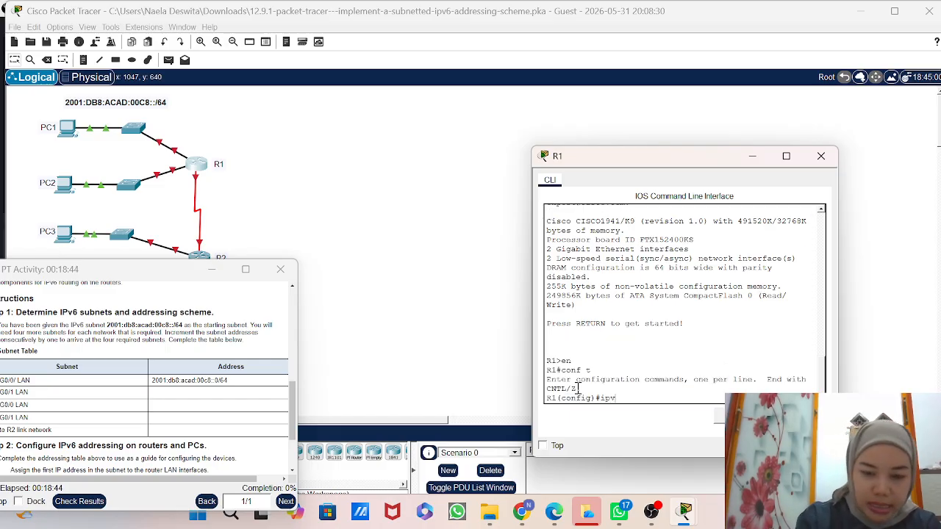
type("6 rout")
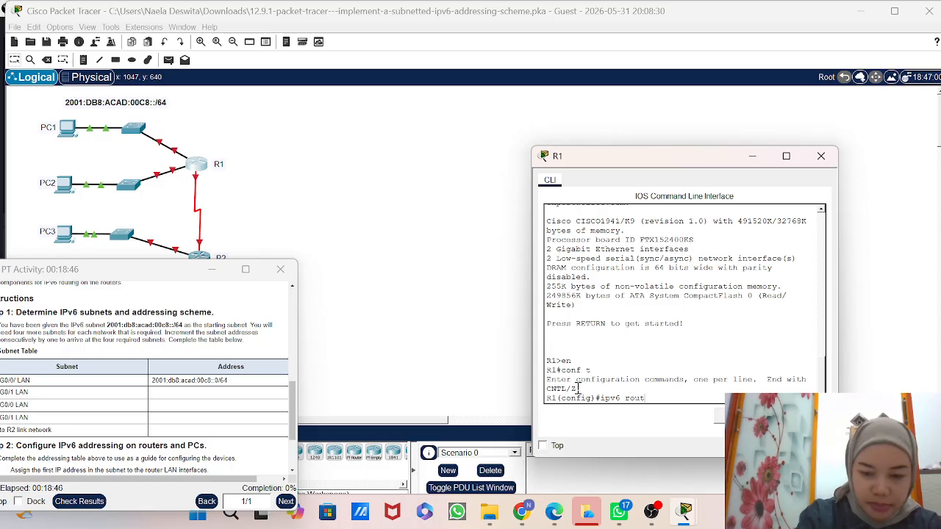
type("ing")
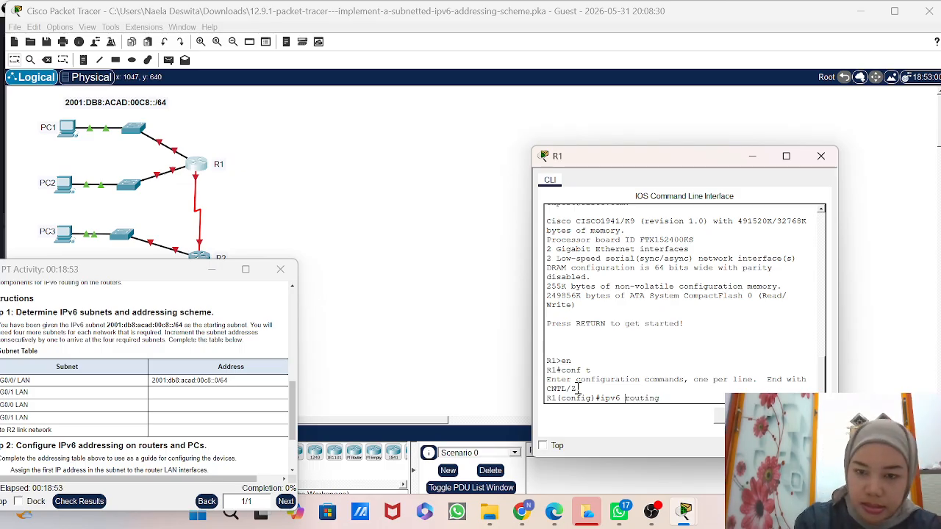
key("BackSpace")
type("unicast")
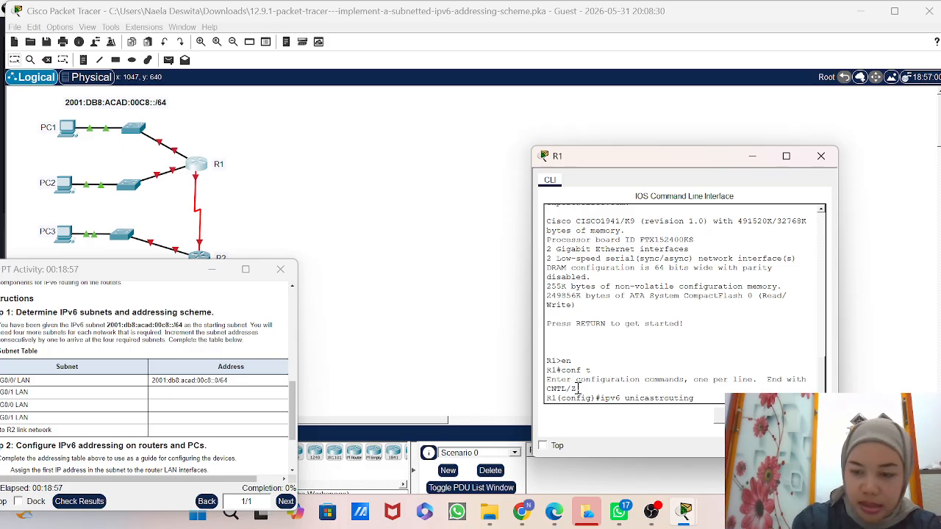
type("-")
key("Return")
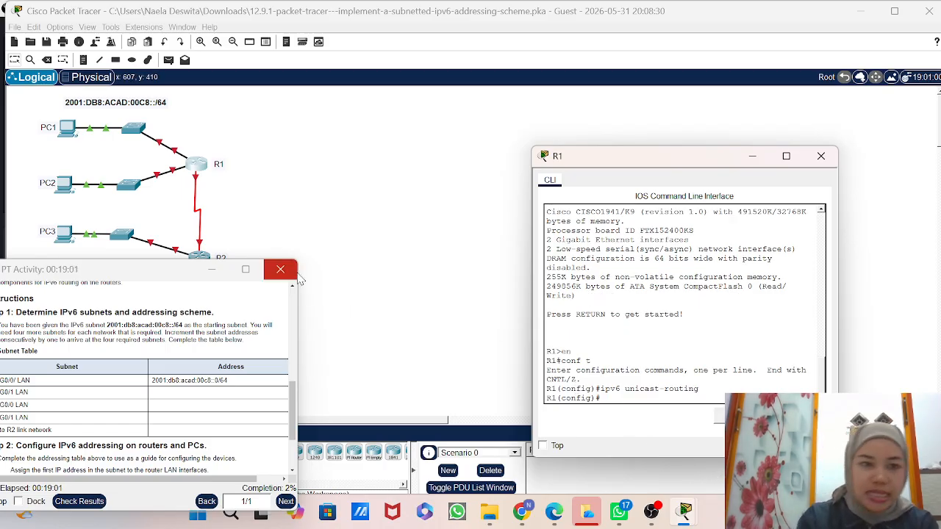
Step: Bring the Step 2 addressing instructions into view and enter interface configuration mode for g0/0 on R1
left_click(119, 262)
left_click_drag(119, 262, 155, 266)
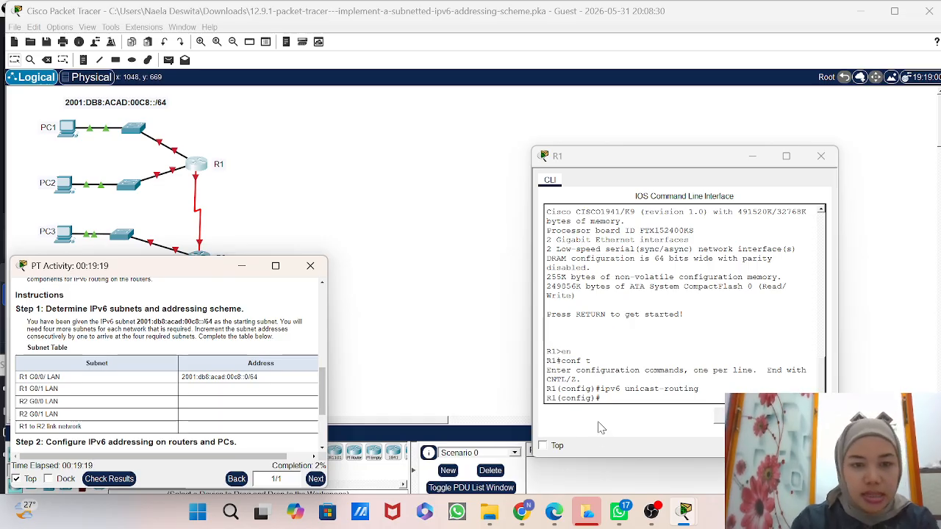
scroll(167, 360, "down", 3)
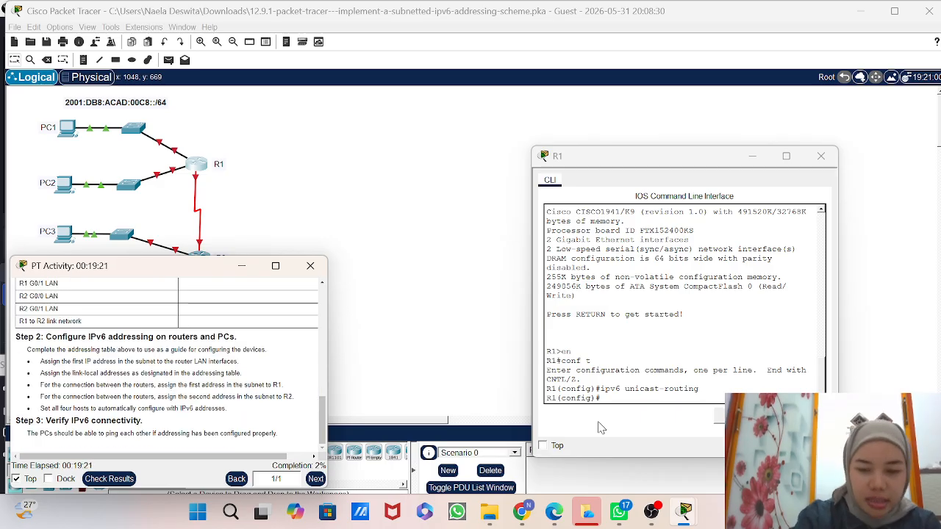
left_click(610, 408)
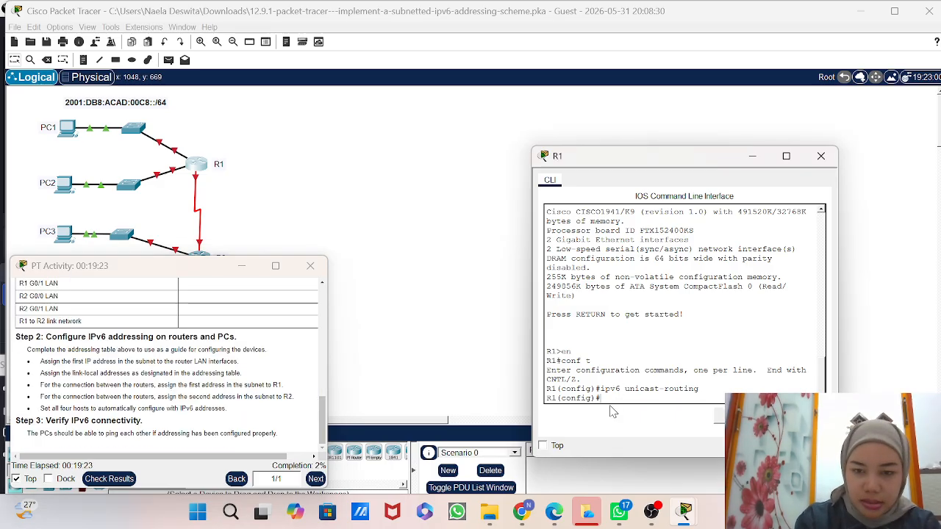
type("interfac")
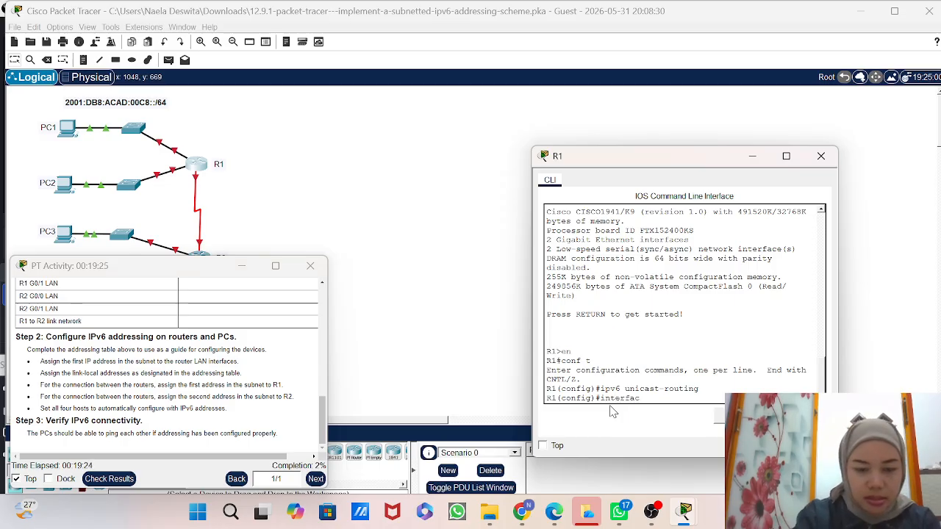
type("e g0.")
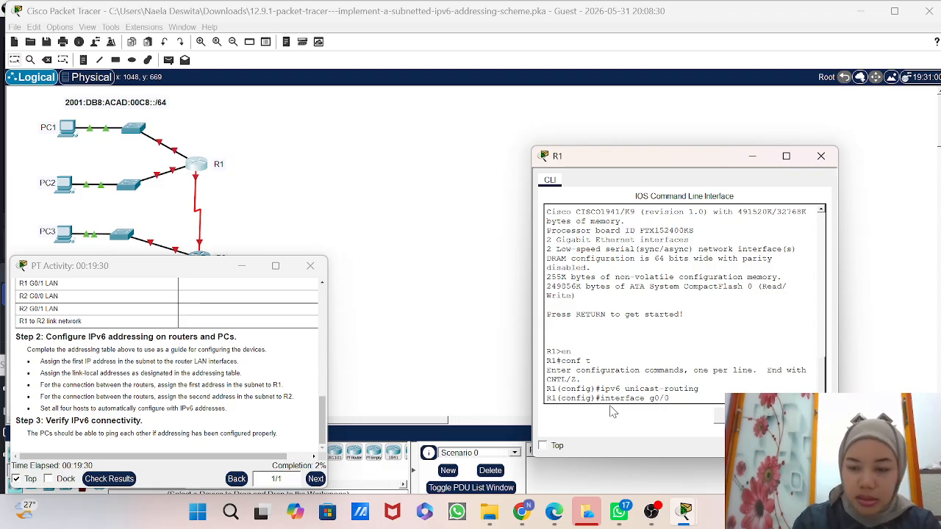
type("0")
key("Return")
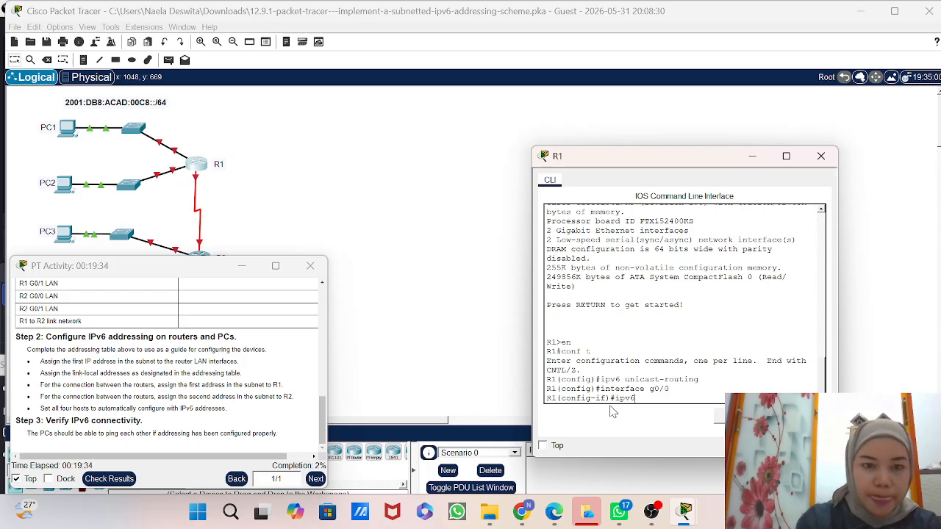
Step: Assign the IPv6 address 2001:db8:acad:c8::1/64 to R1's g0/0 interface, using the addressing table as reference
type("ipv6 address")
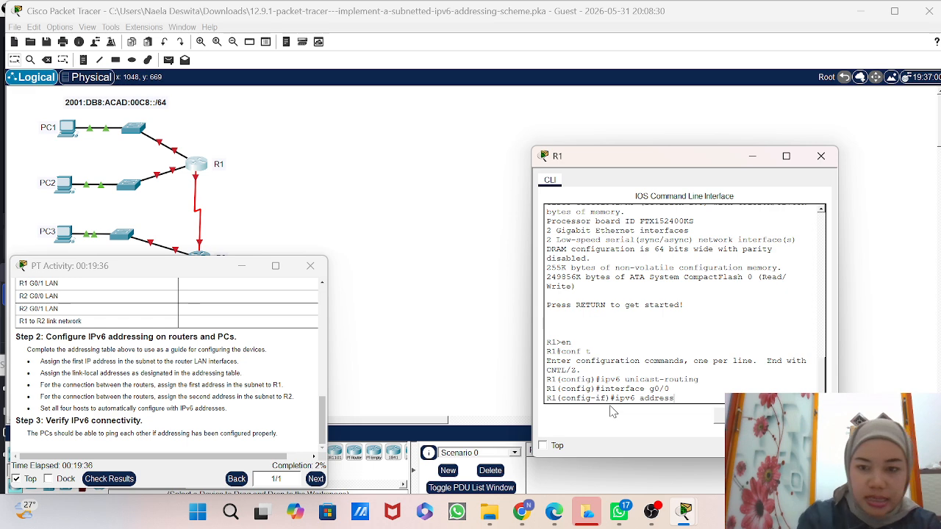
type(" 200")
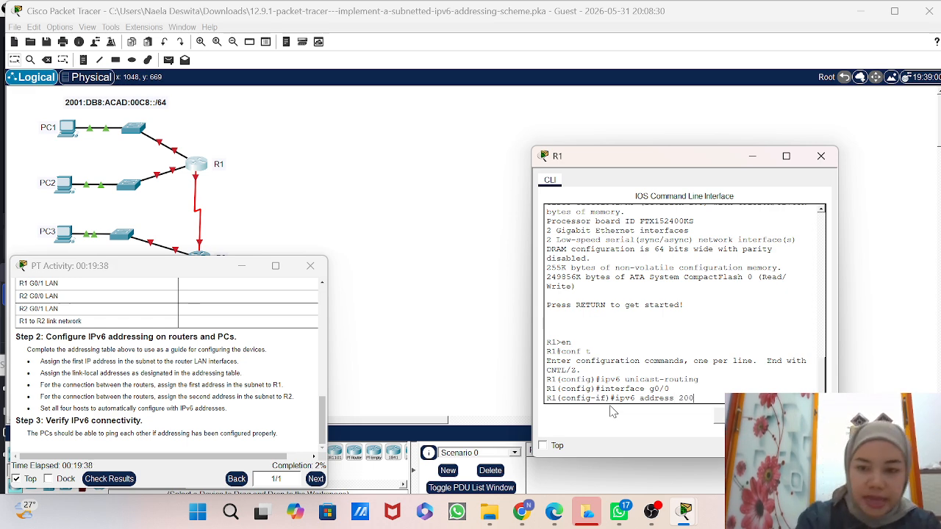
type("1:d")
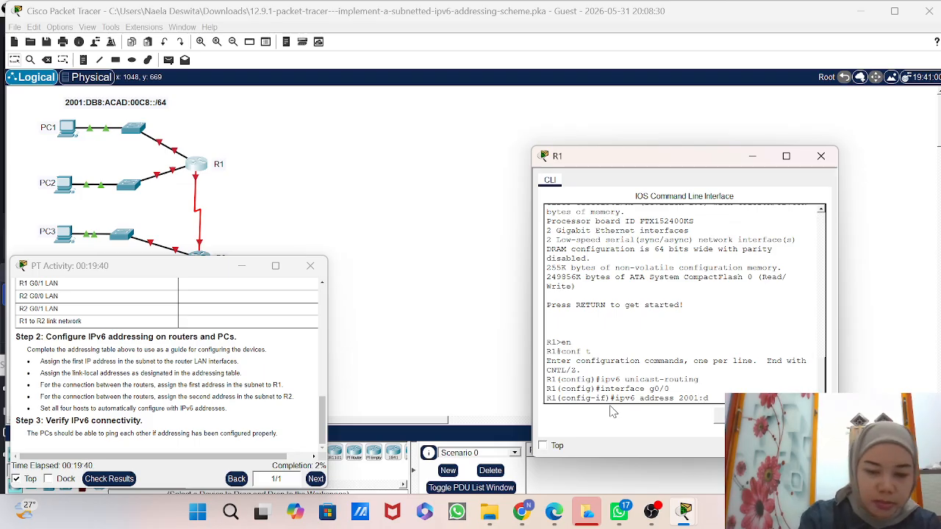
type("b8")
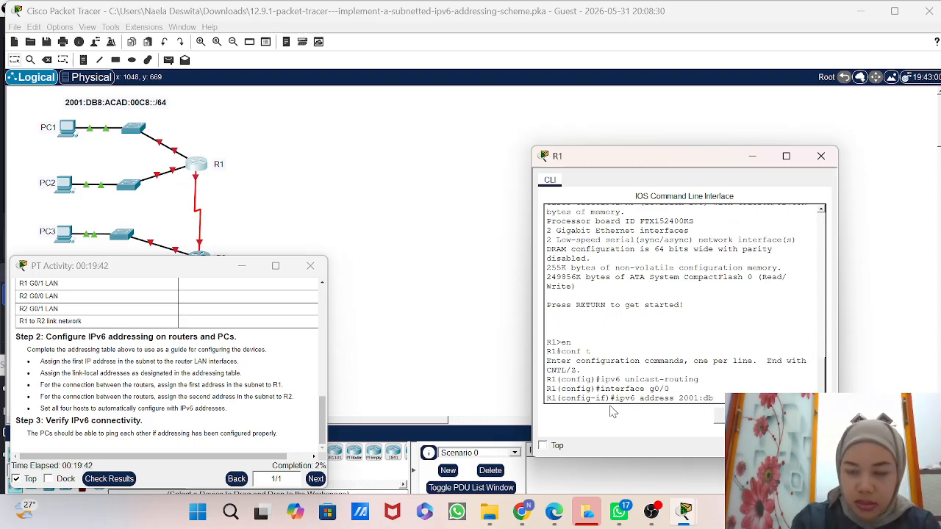
key("BackSpace")
key("BackSpace")
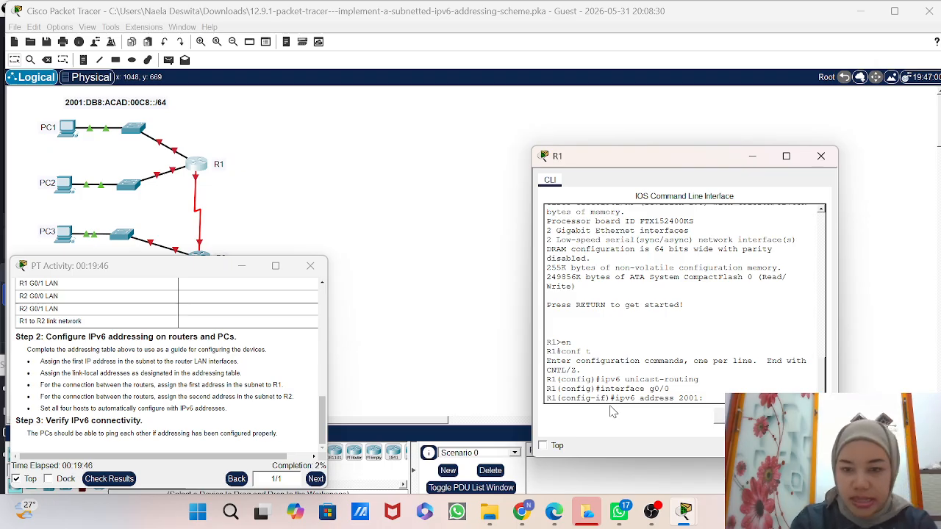
left_click_drag(136, 271, 39, 289)
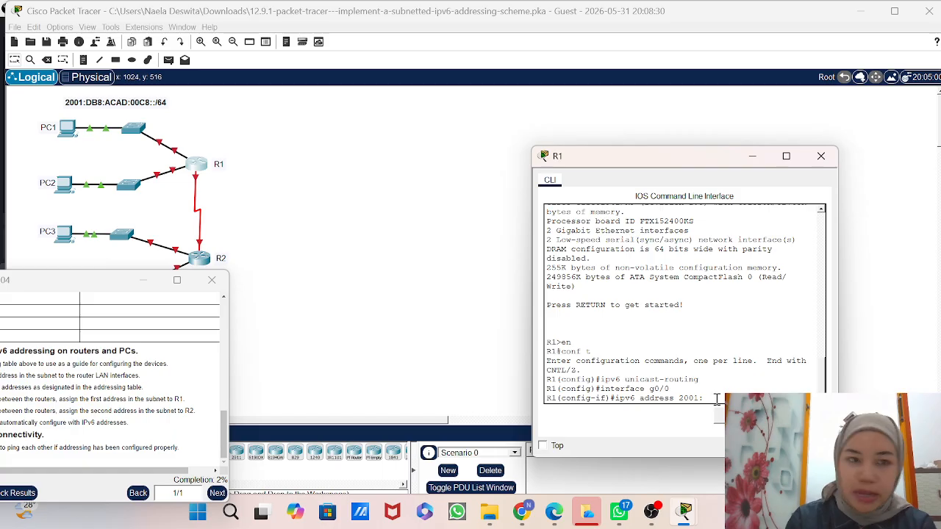
scroll(165, 340, "up", 5)
scroll(165, 340, "up", 5)
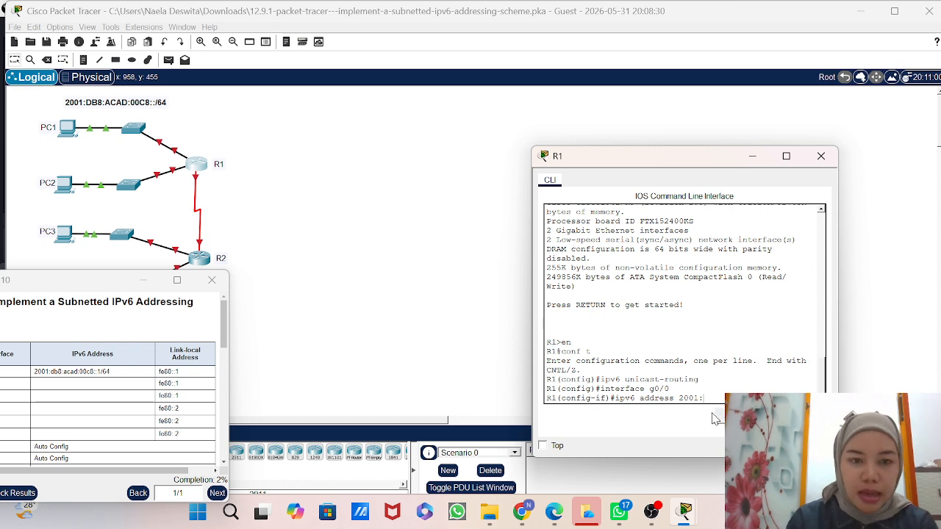
type("db8:")
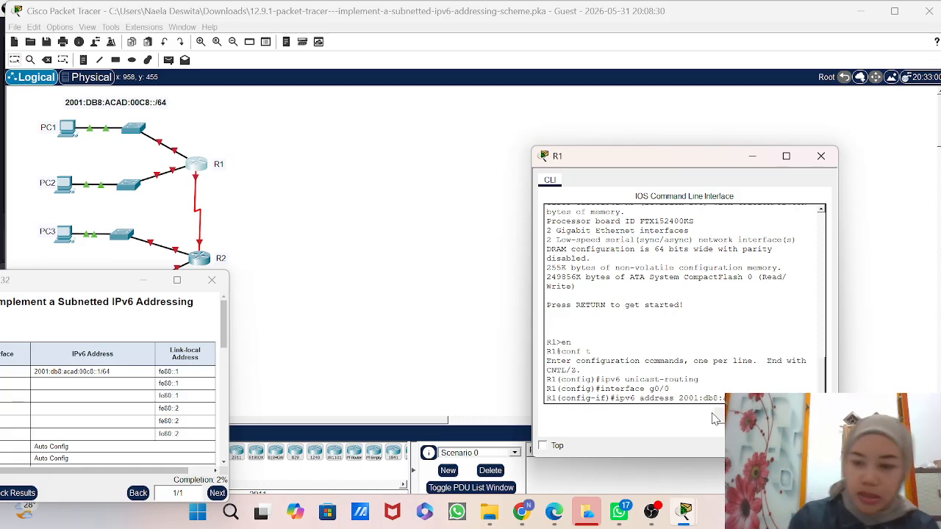
key("Return")
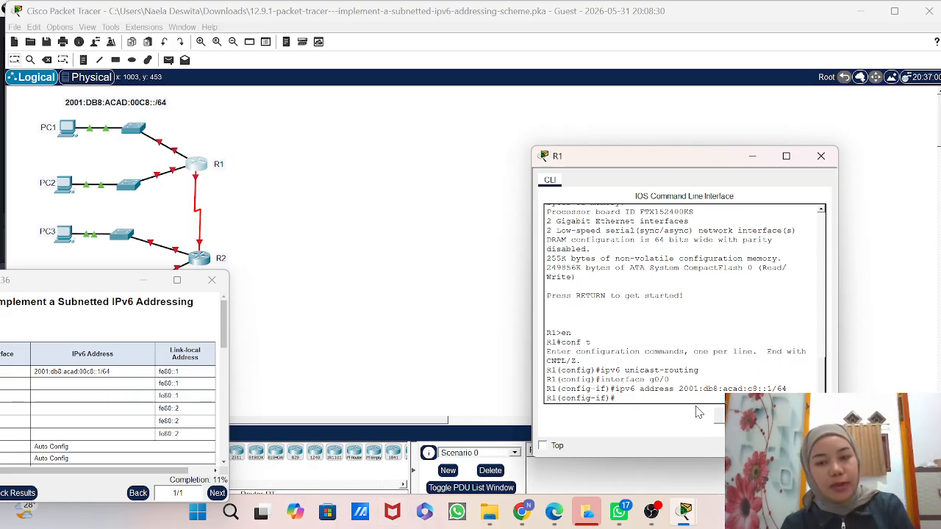
Step: Set the link-local address fe80::1 on R1's g0/0 interface and enable the interface with no sh
type("ip")
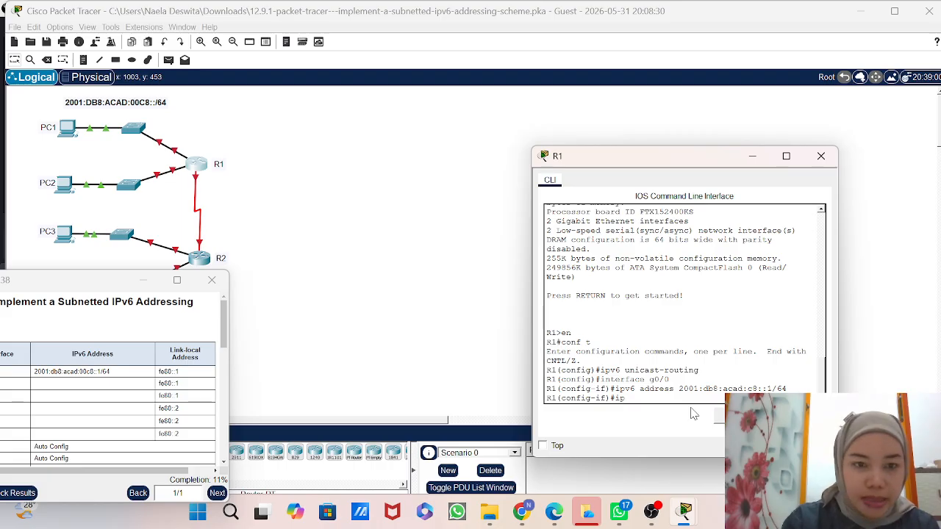
type("v6 address")
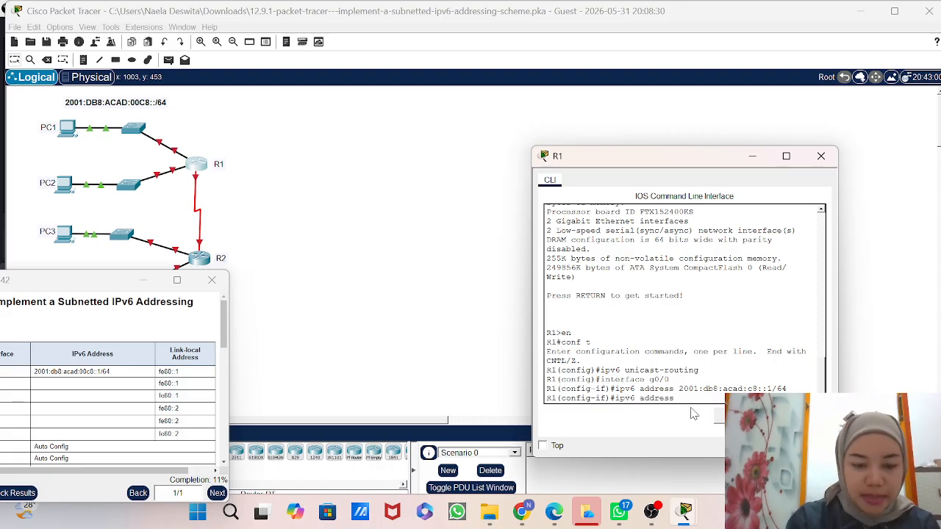
type(" fe8")
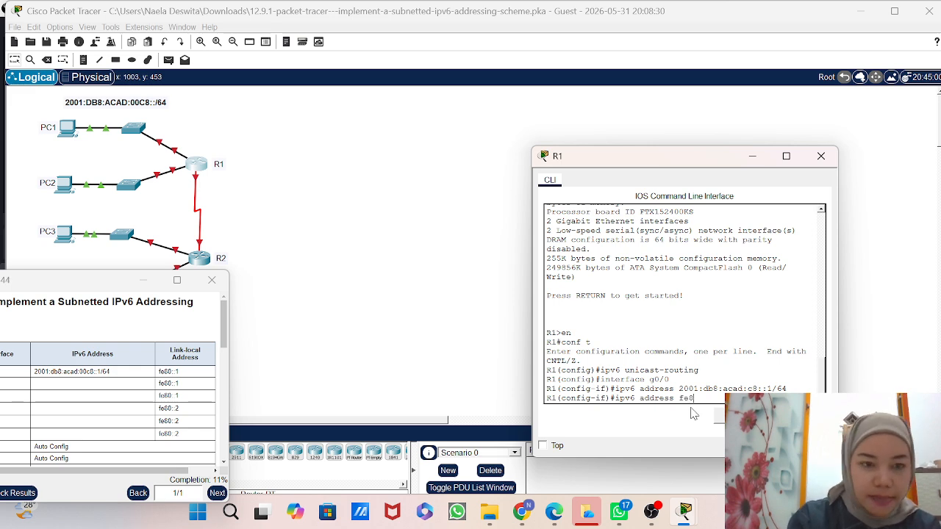
type("0")
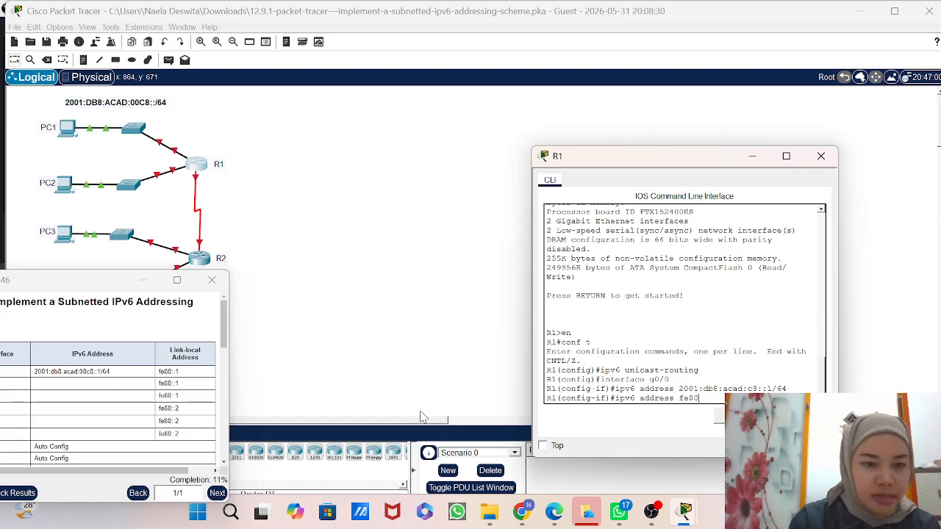
type(":")
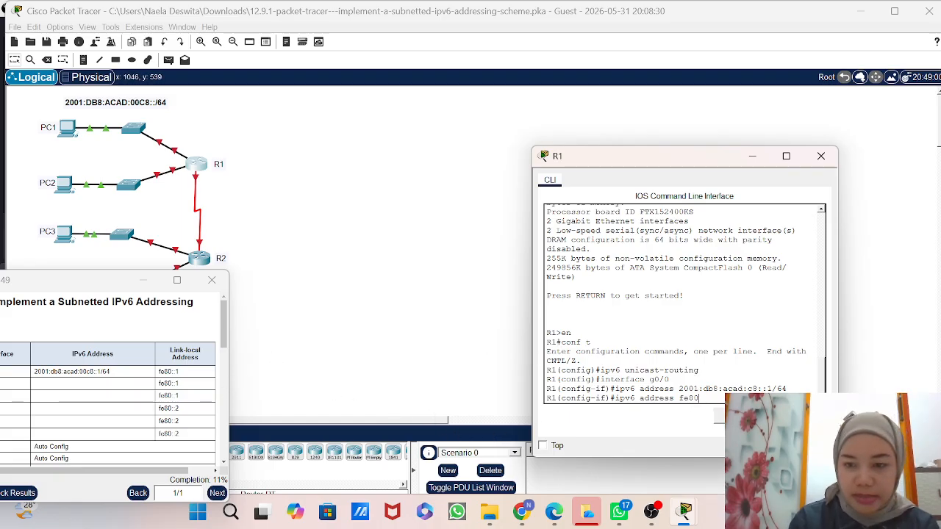
type(":1")
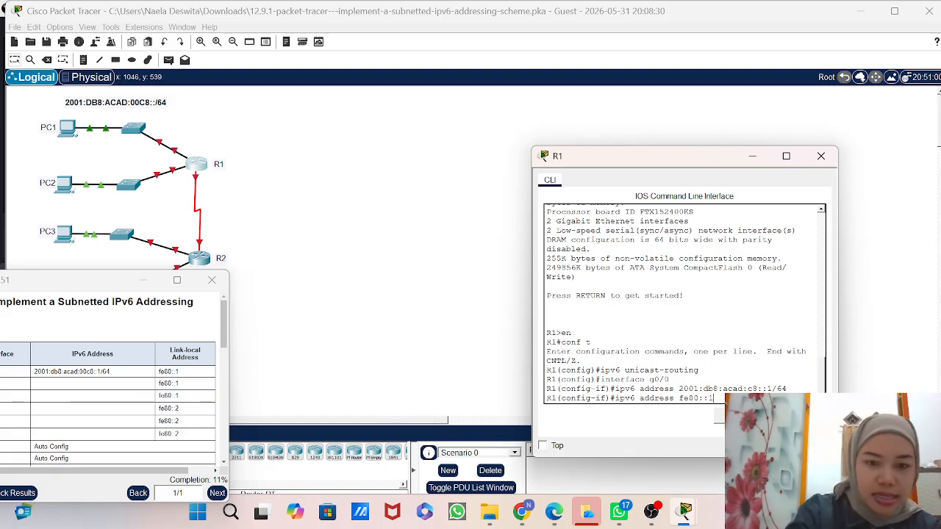
type(" l")
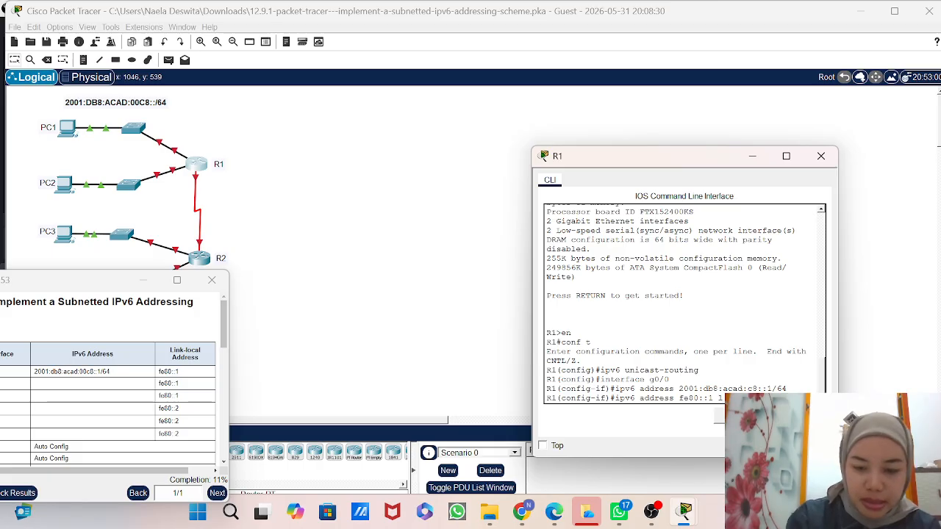
type("l")
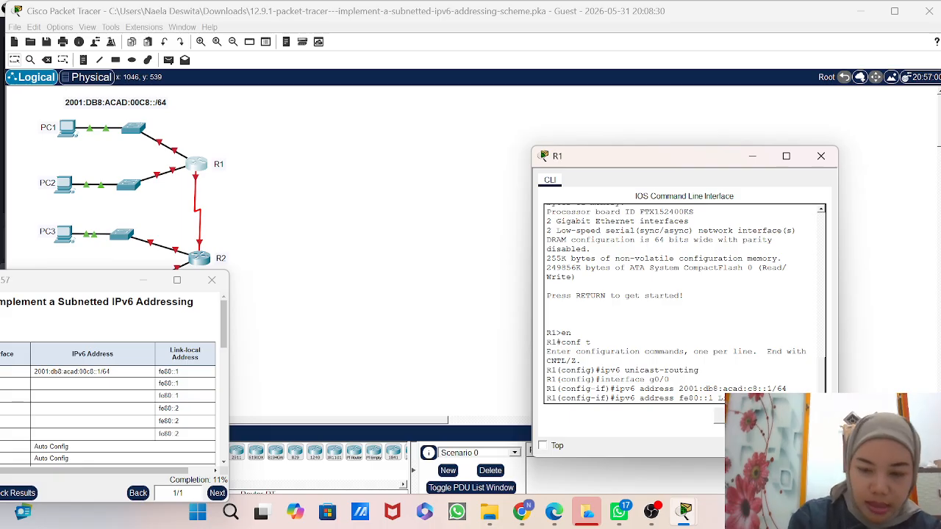
key("Return")
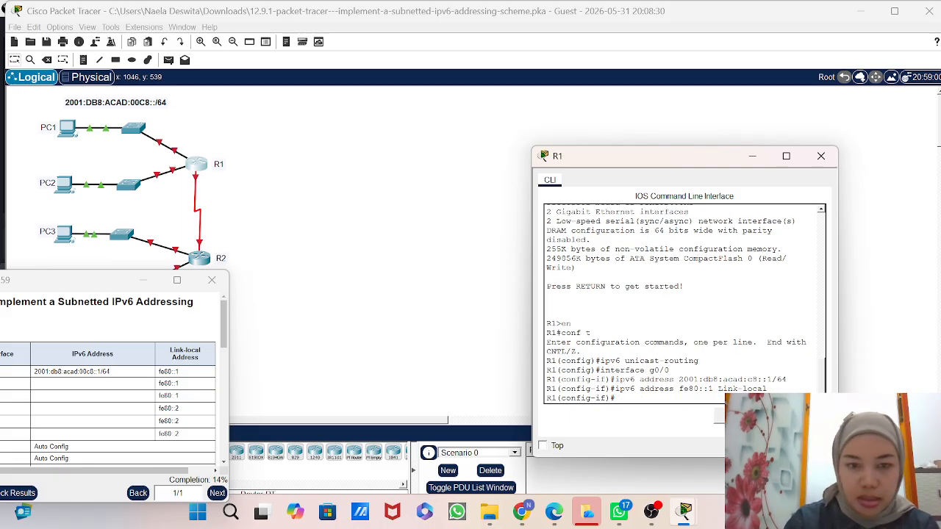
type("no sh")
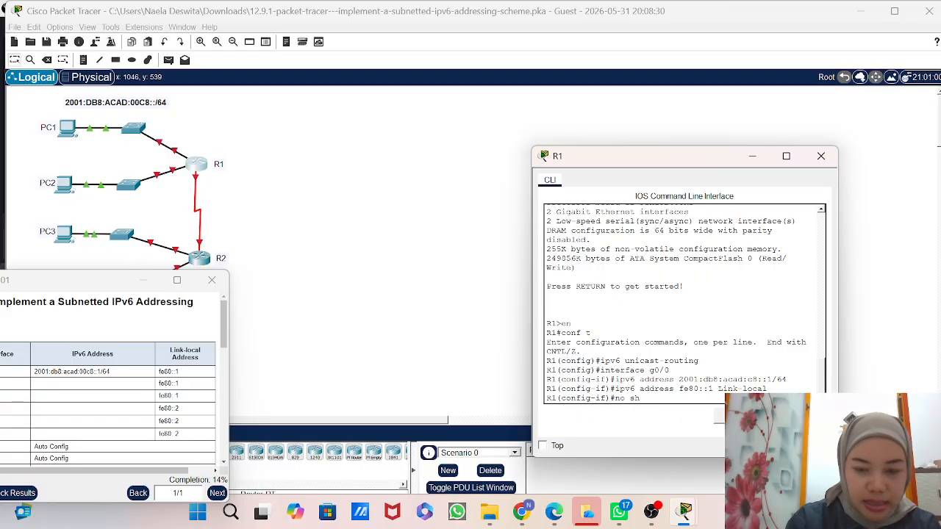
key("Return")
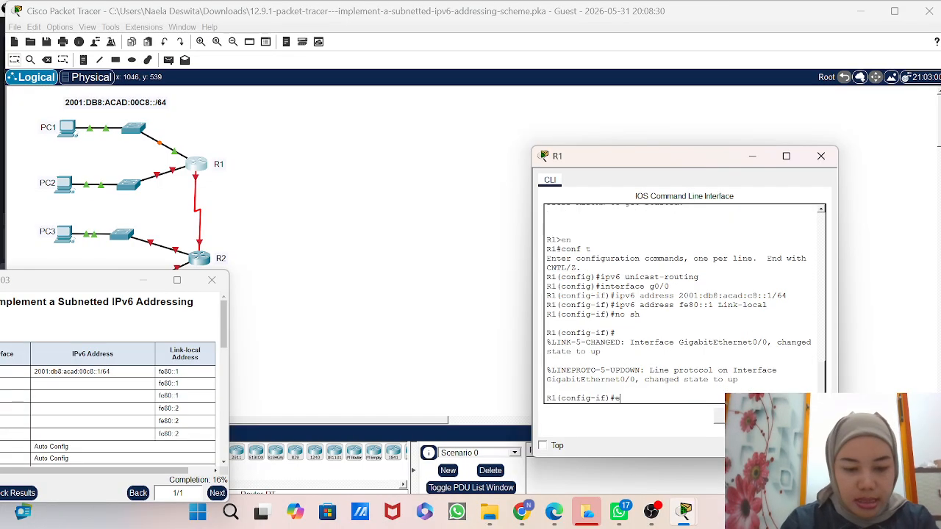
Step: Switch to interface configuration mode for g0/1 on R1 with the command interface g0/1
key("BackSpace")
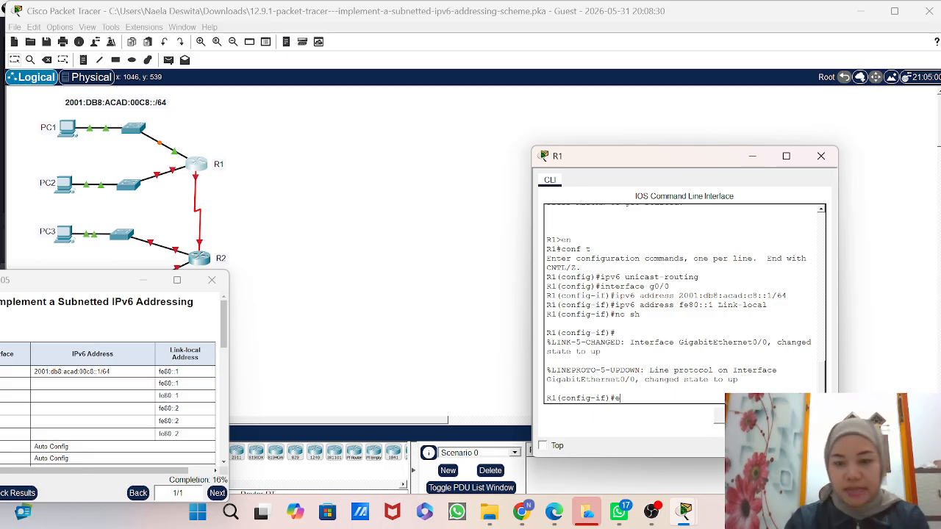
type("in")
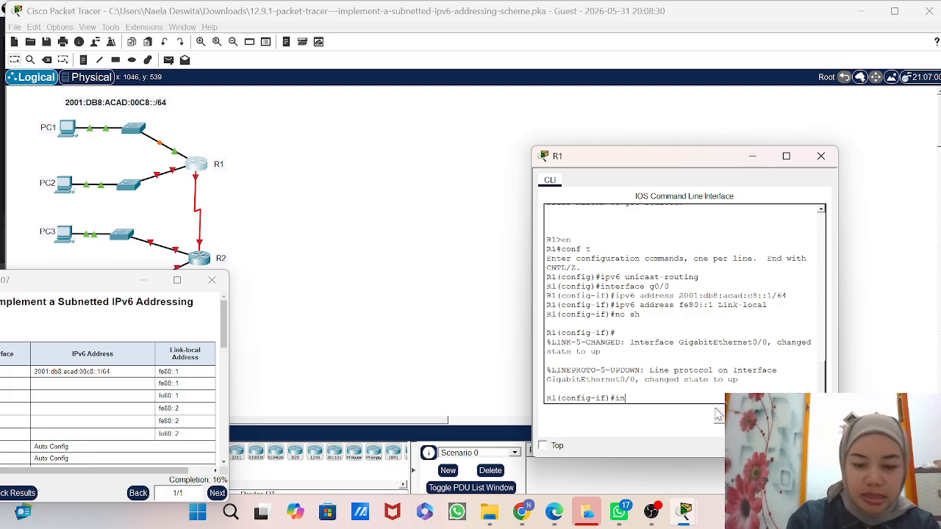
type("terface")
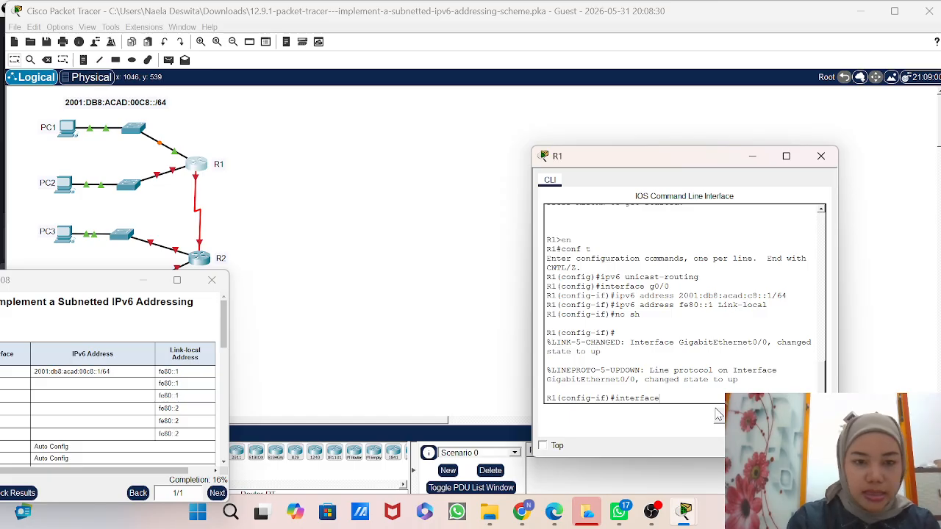
type(" g0")
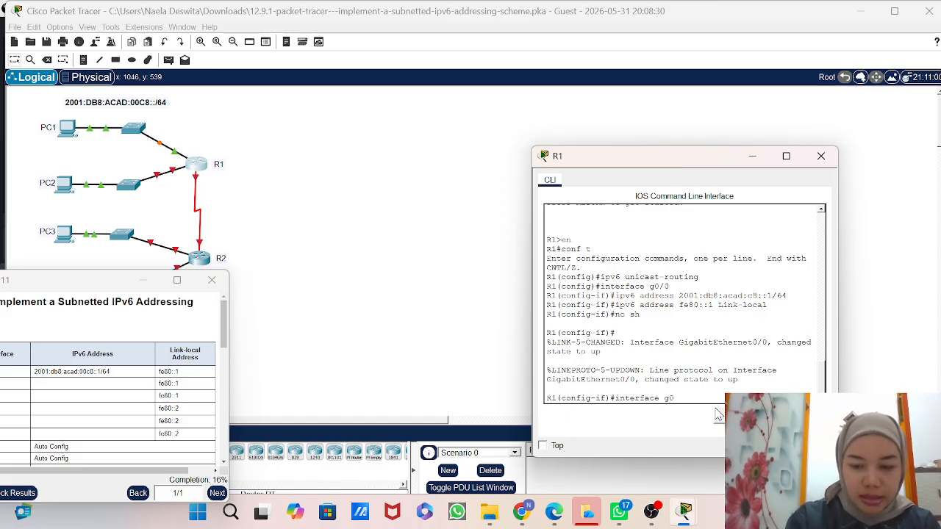
type("/1")
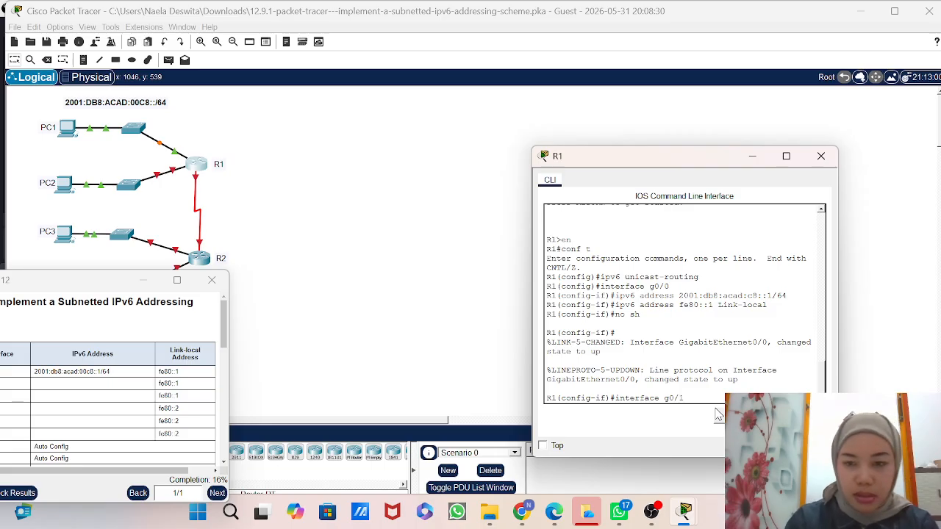
key("Return")
Step: Assign the IPv6 address 2001:db8:acad:c9::1/64 to R1's g0/1 interface and enable the interface with no sh
type("ipv")
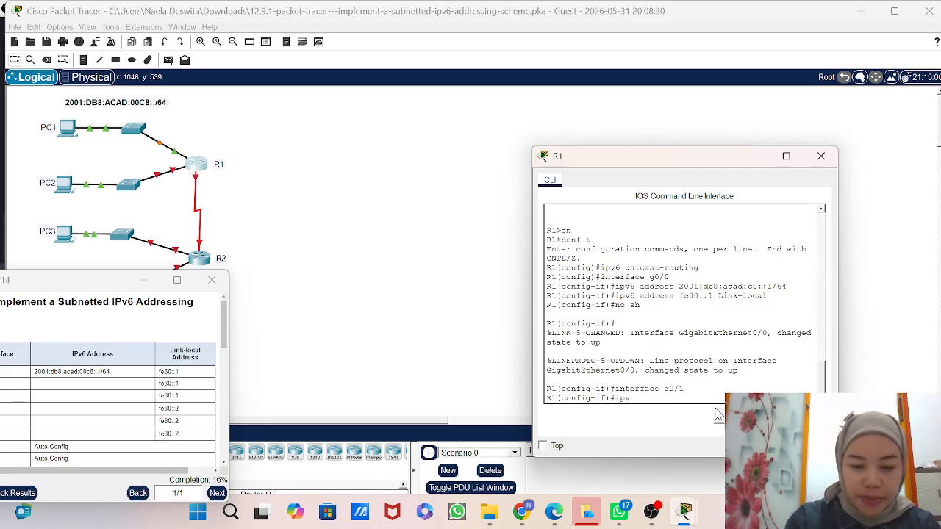
type("6 add")
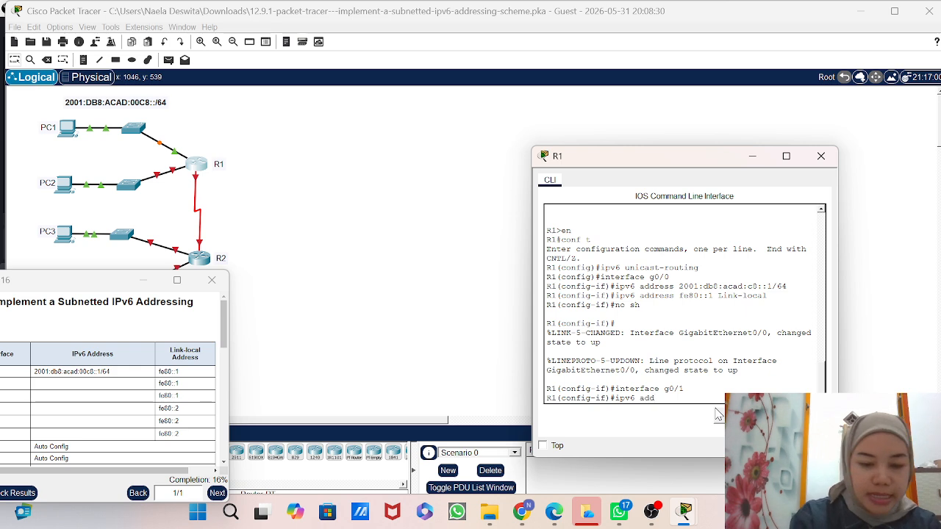
type("ress 20")
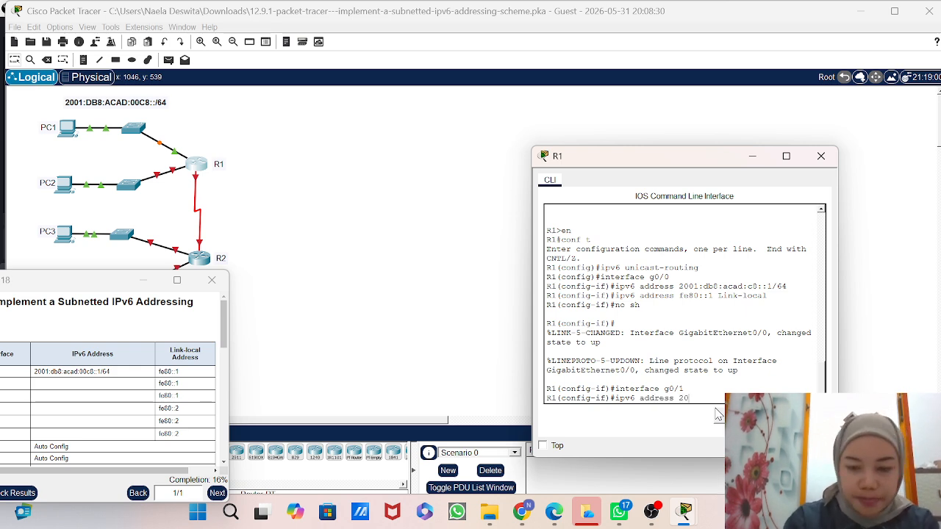
type("01:db")
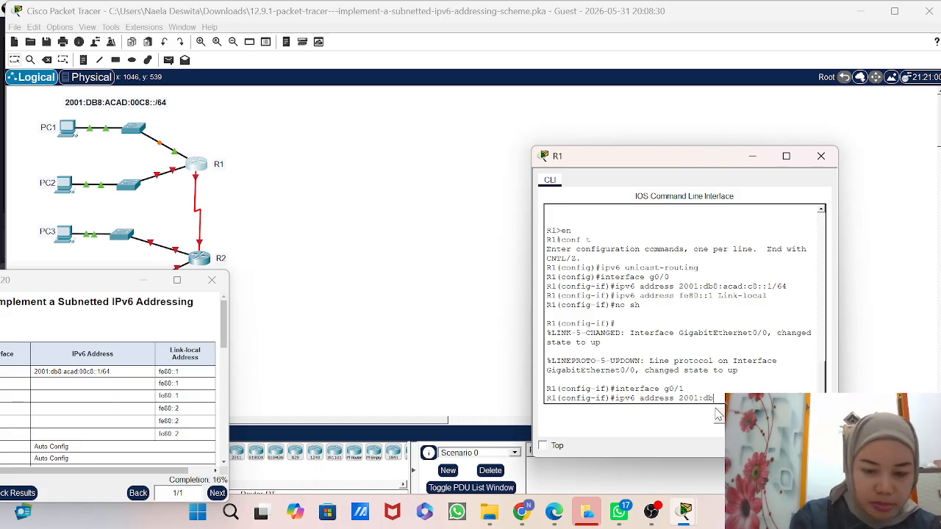
type("8:")
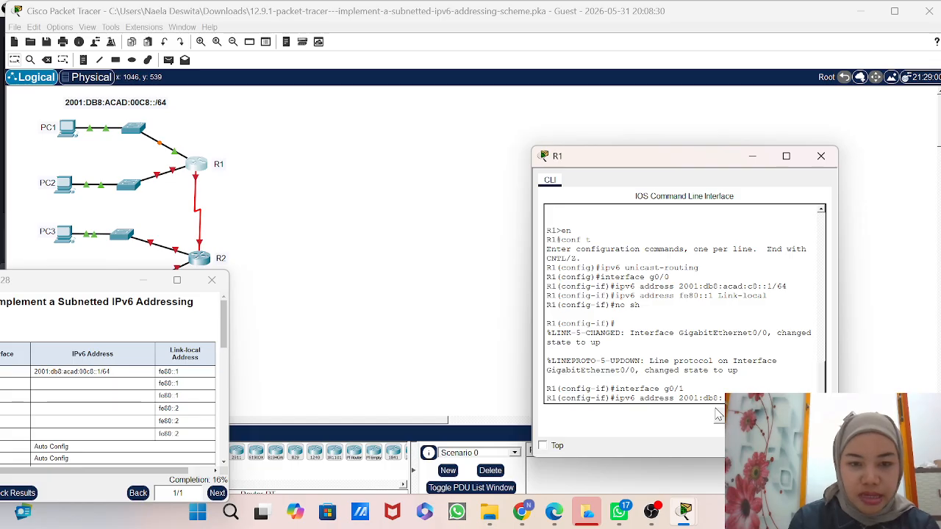
type("a")
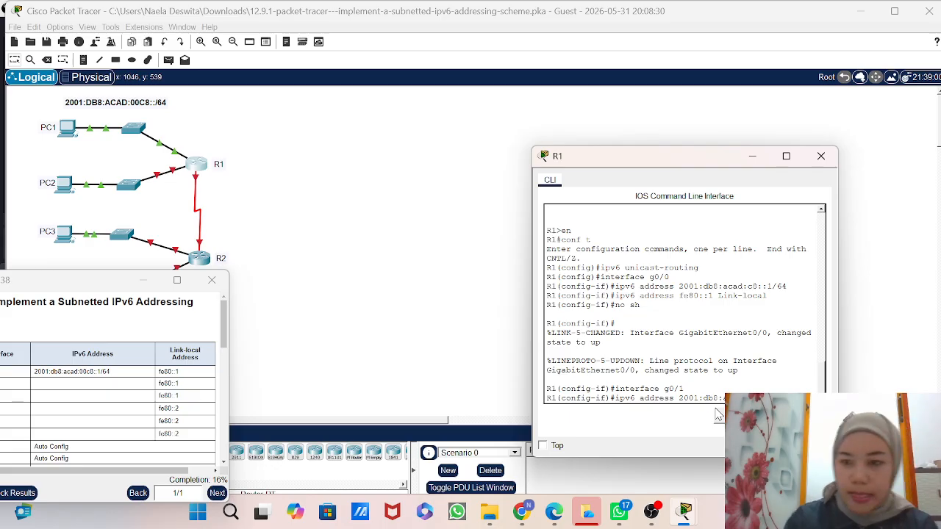
key("Return")
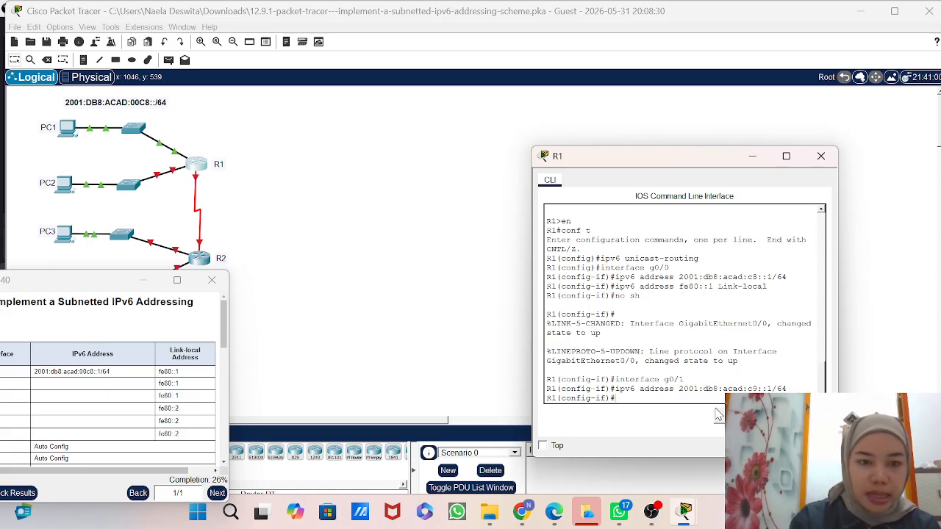
type("no sh")
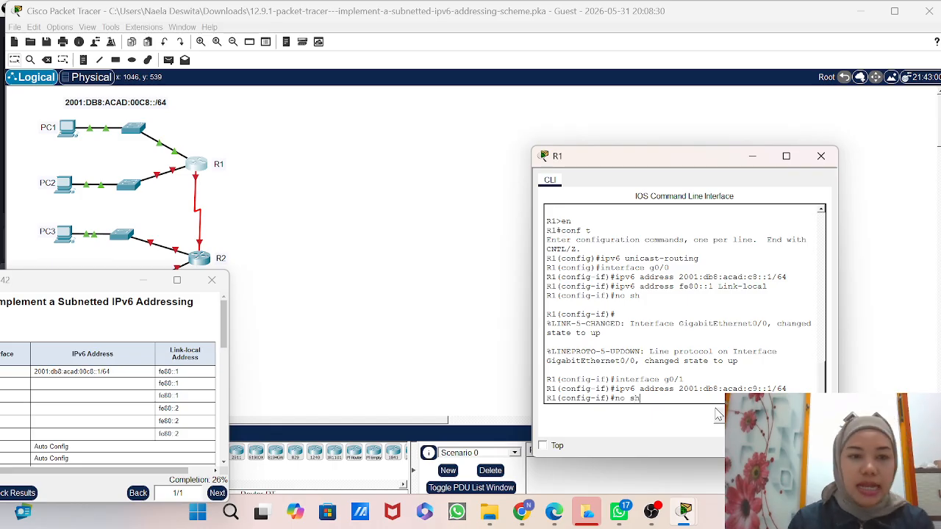
key("Return")
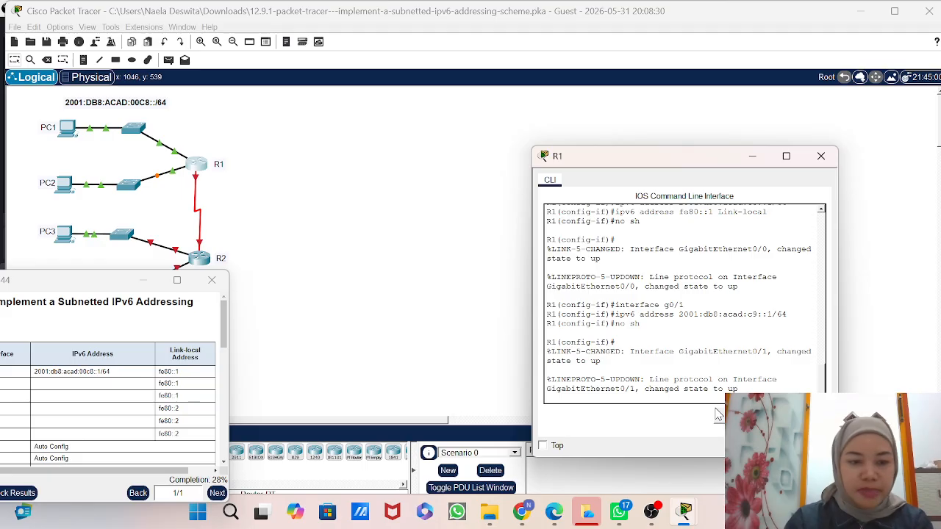
key("Return")
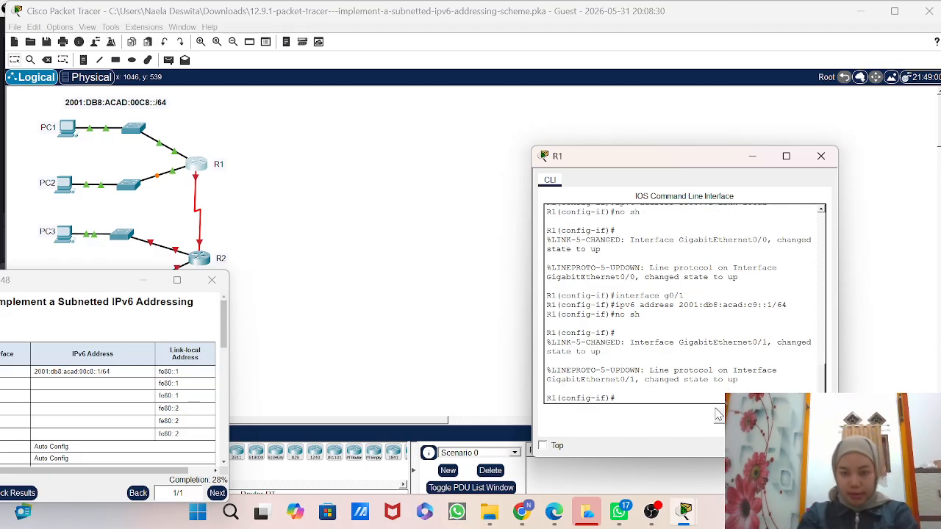
Step: Switch to interface configuration mode for the serial interface on R1 with the command interface s0/0/0
type("inte")
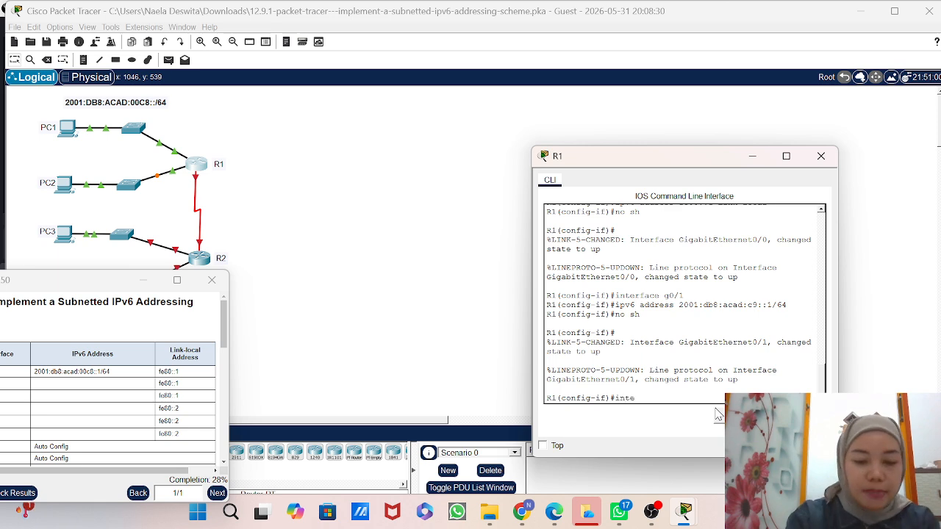
type("rface s")
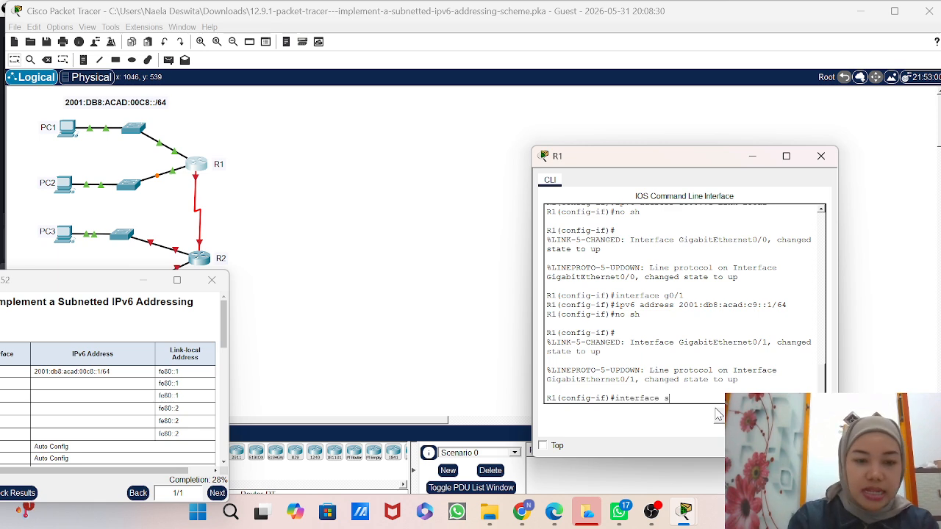
type("0/0")
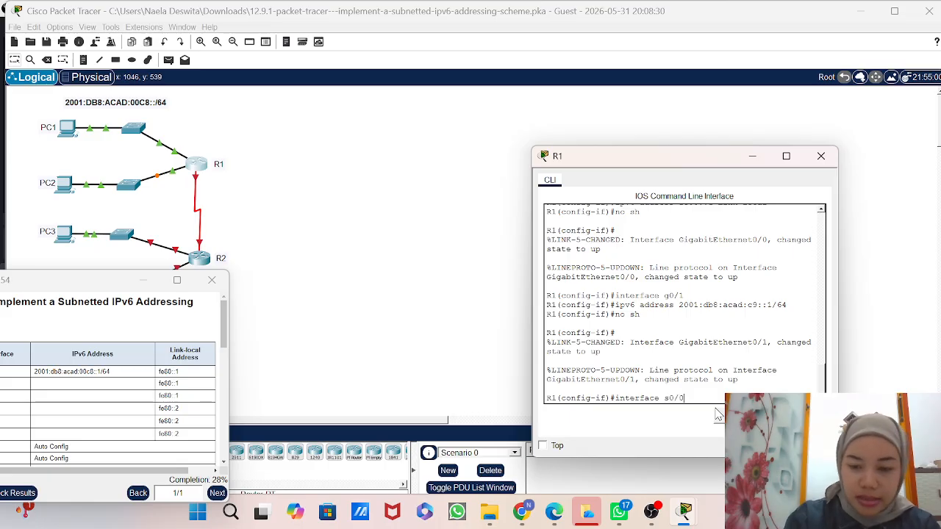
type("/0")
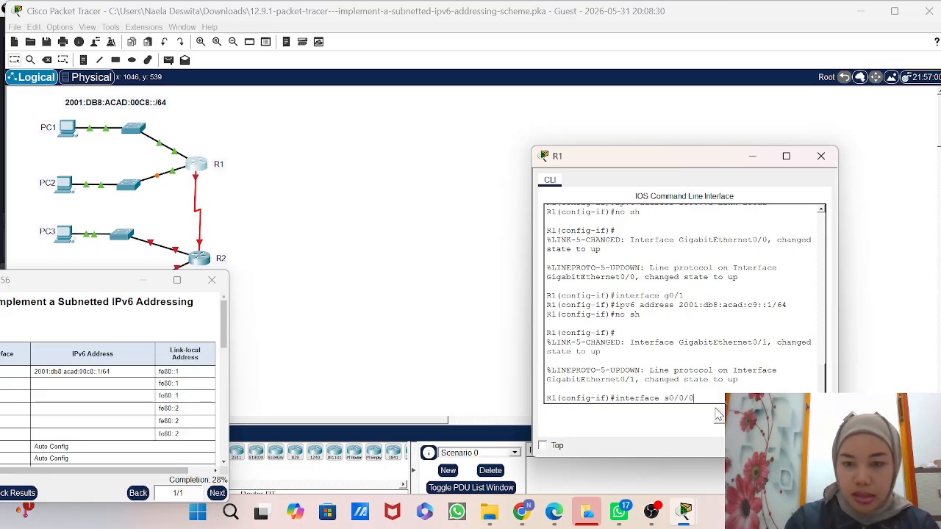
key("Return")
Step: Assign the IPv6 address 2001:db8:acad:cc::1/64 to R1's serial interface s0/0/0
type("ip")
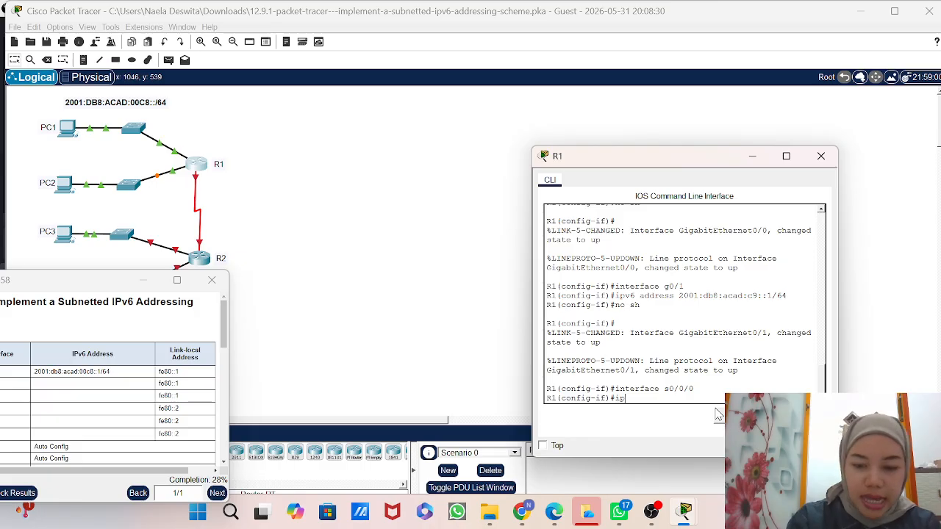
type("v6 addr")
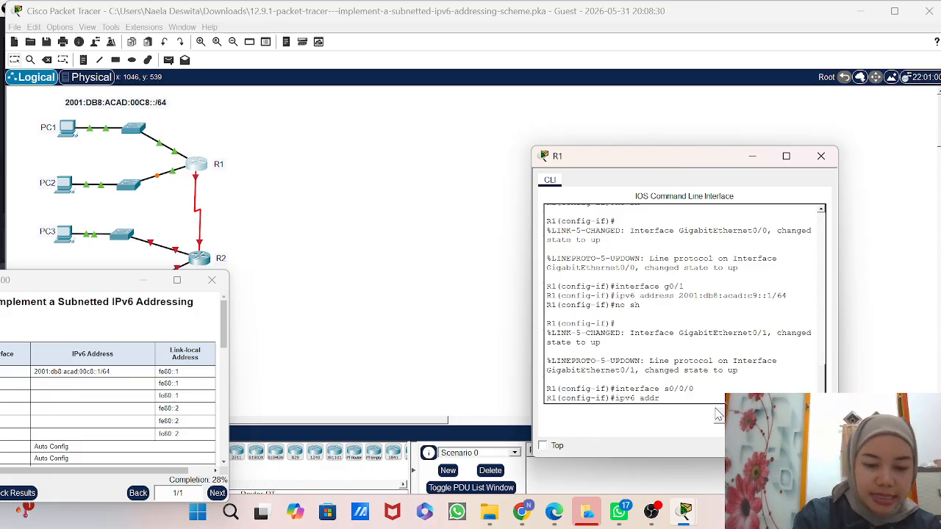
type("ess ")
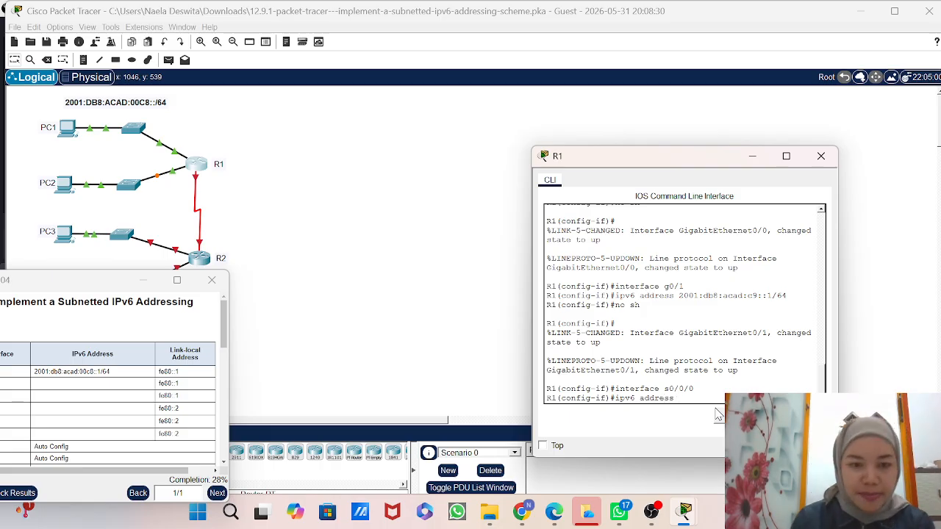
type("200")
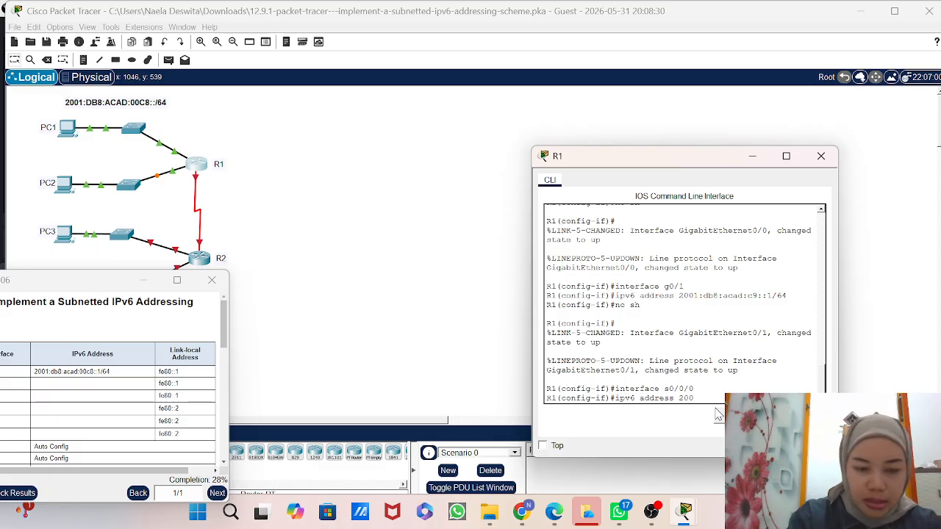
type("1:d")
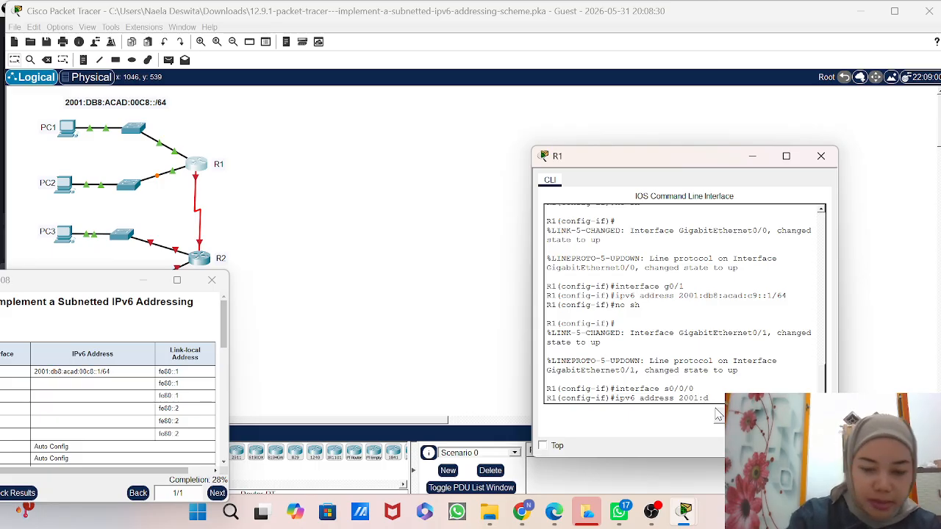
type("b8:")
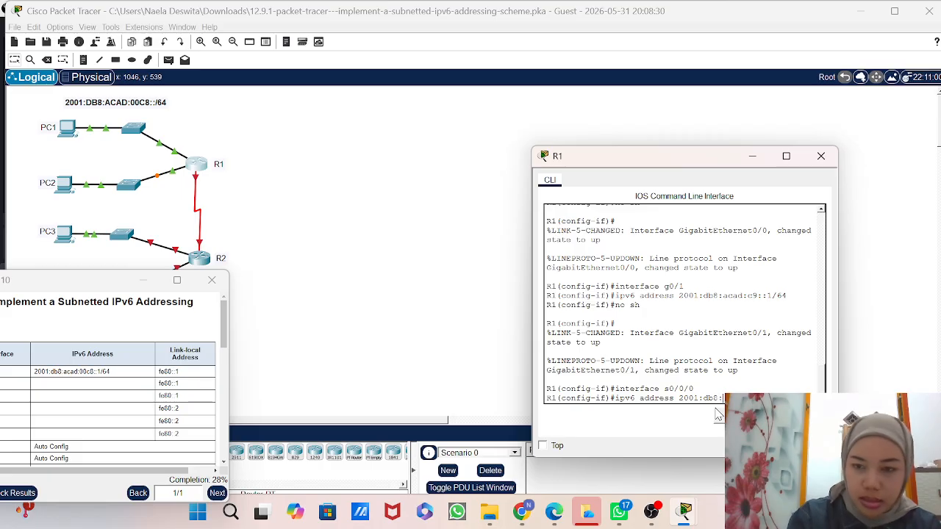
type("a")
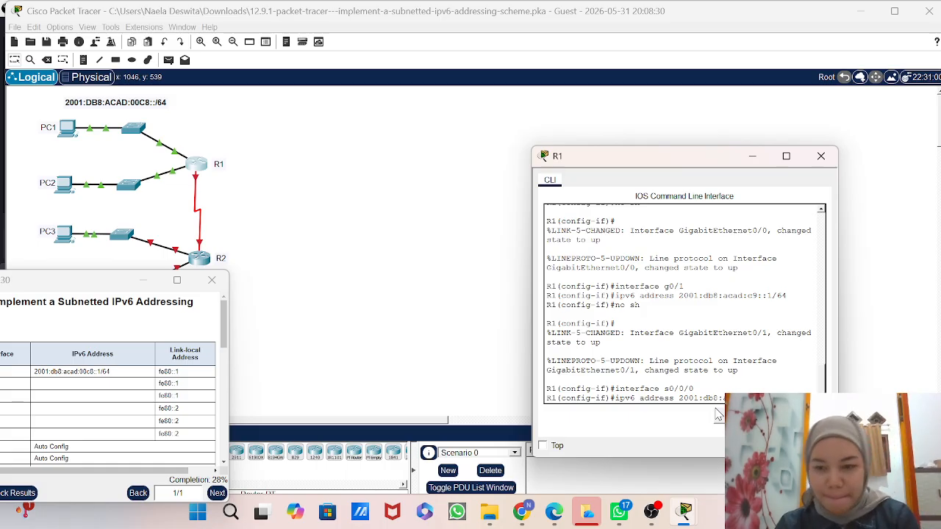
key("Return")
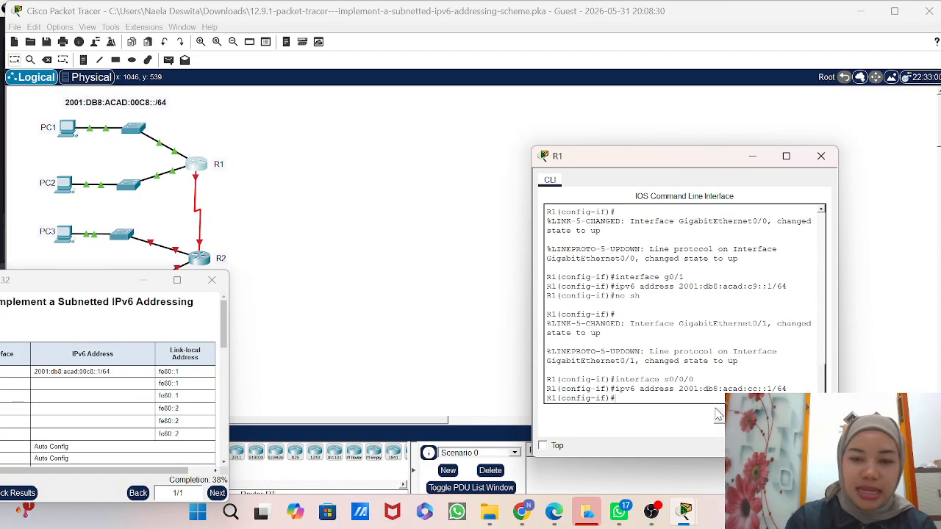
Step: Set the link-local address fe80::1 on R1's s0/0/0 interface and enable the interface with no sh
type("ipv")
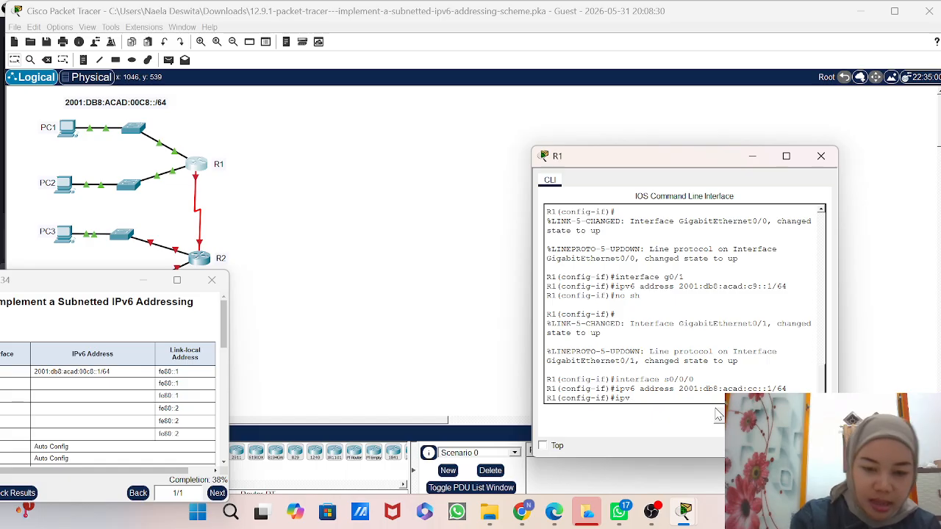
type("6")
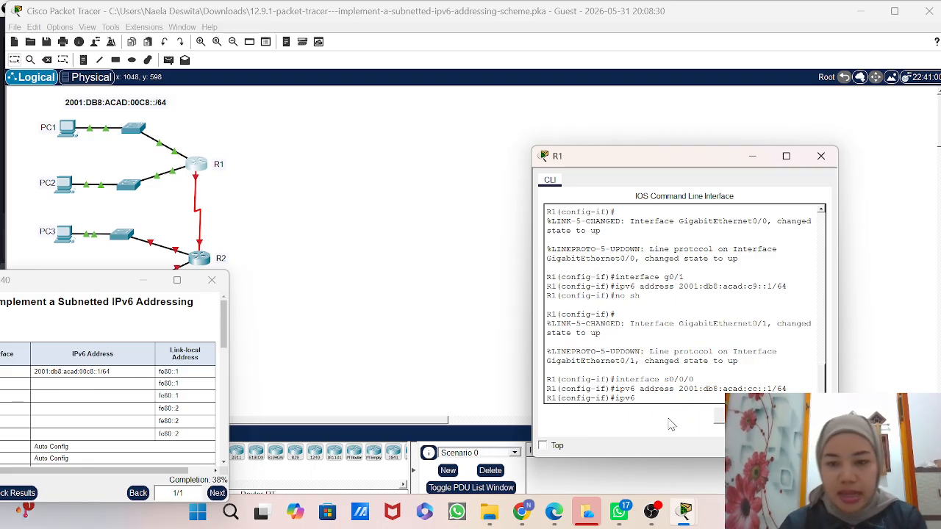
type("address")
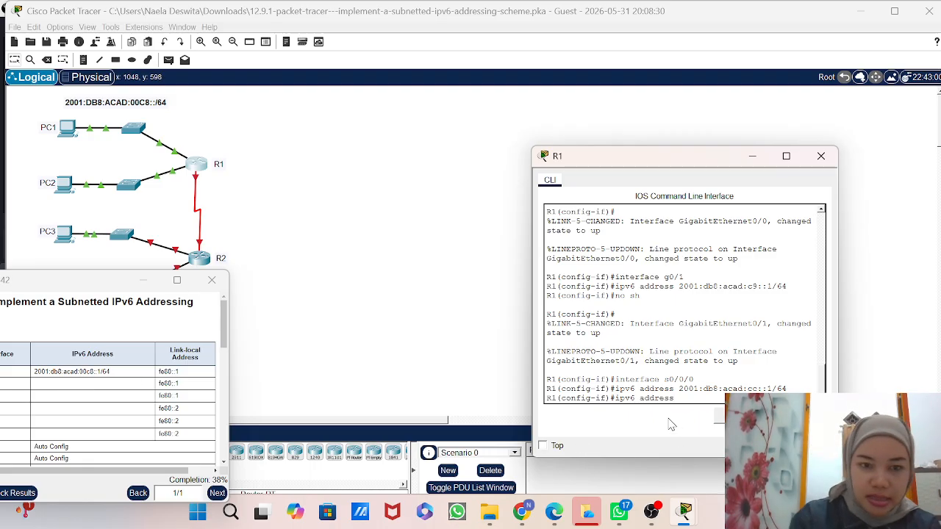
type(" fe0")
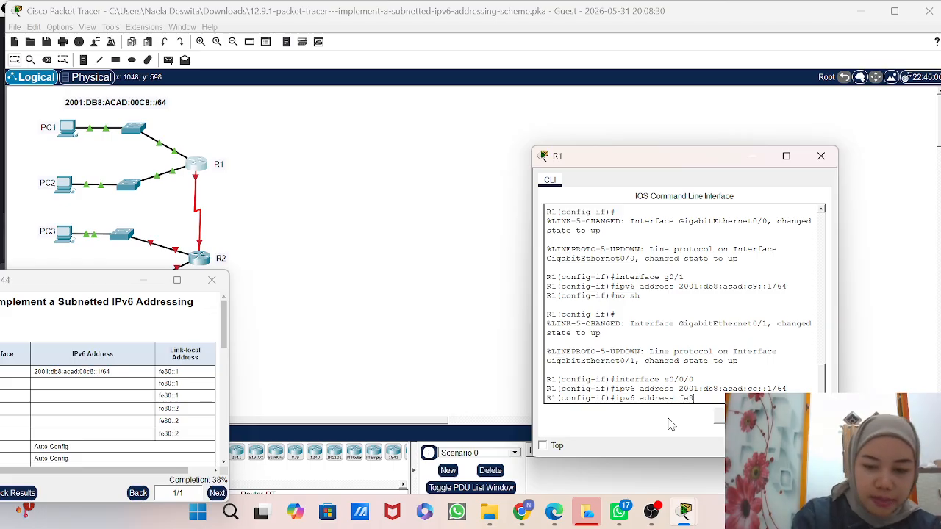
key("BackSpace")
type("80")
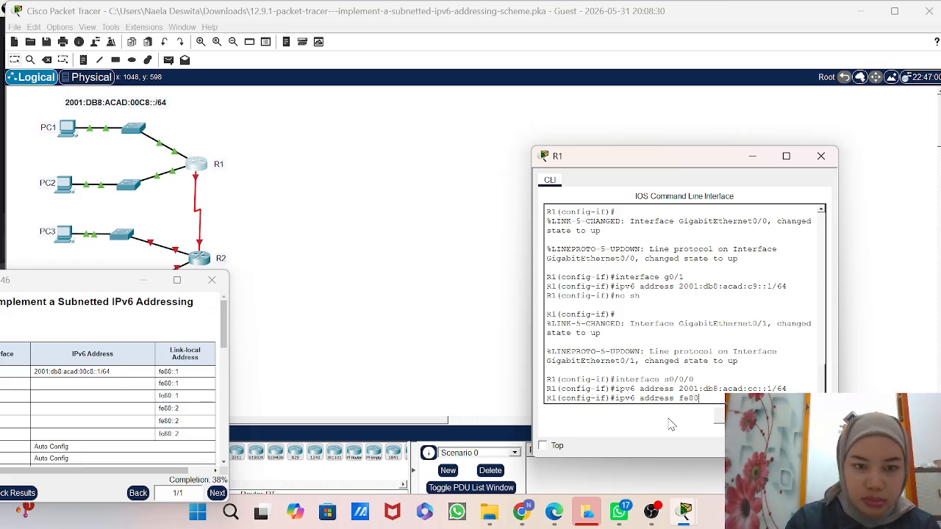
type("::1")
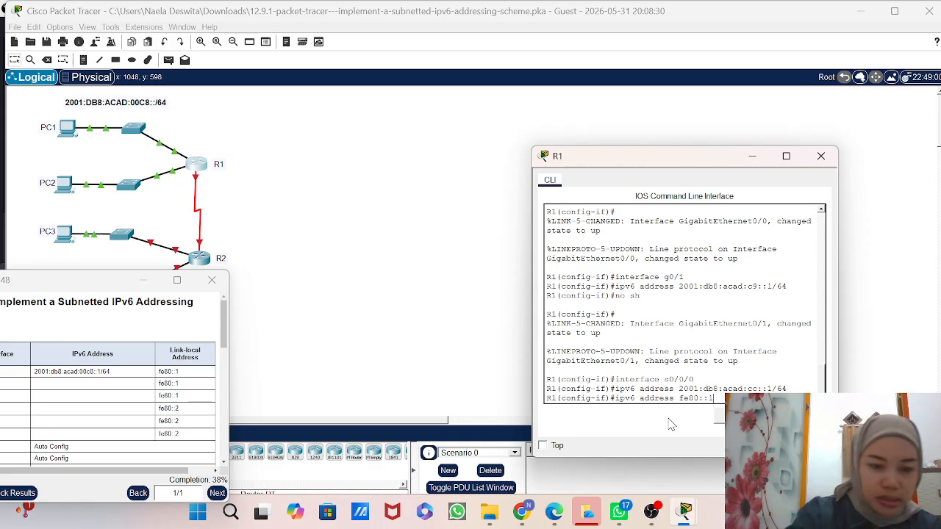
type(" l")
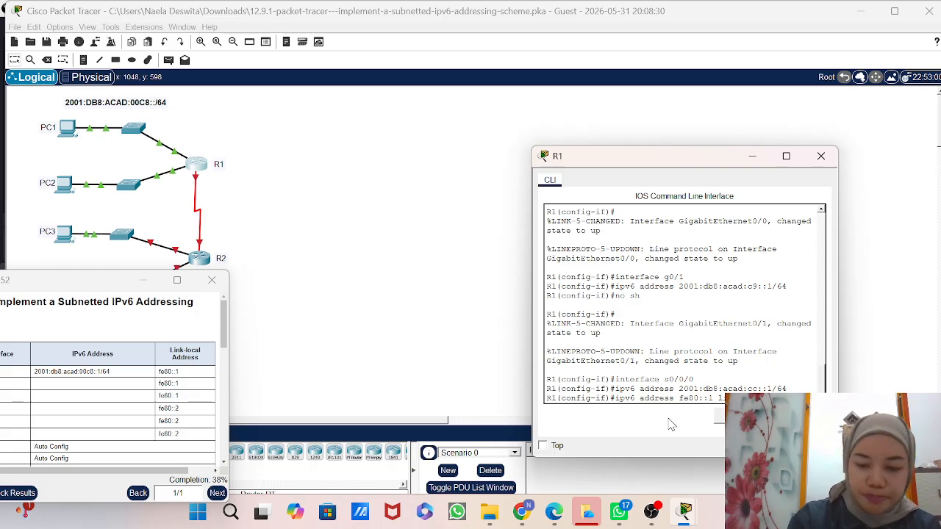
type("ink-local")
key("Return")
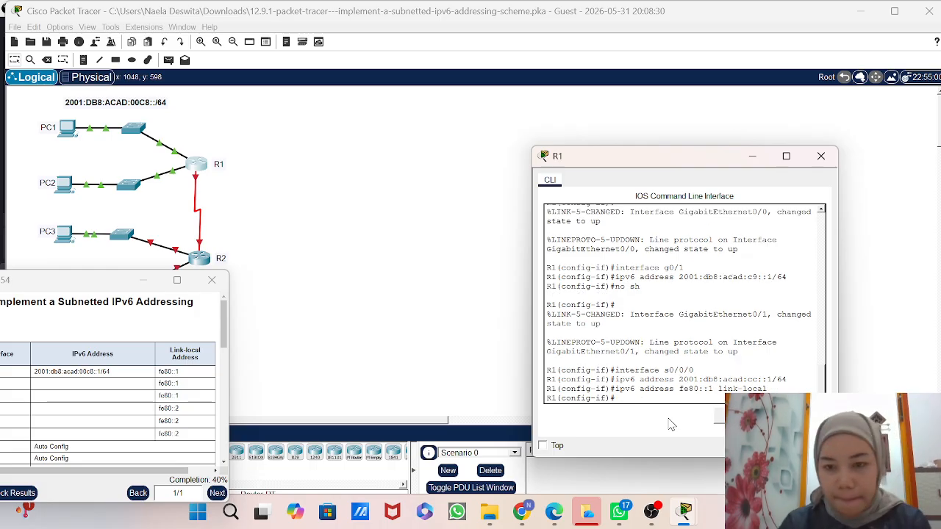
type("no sh")
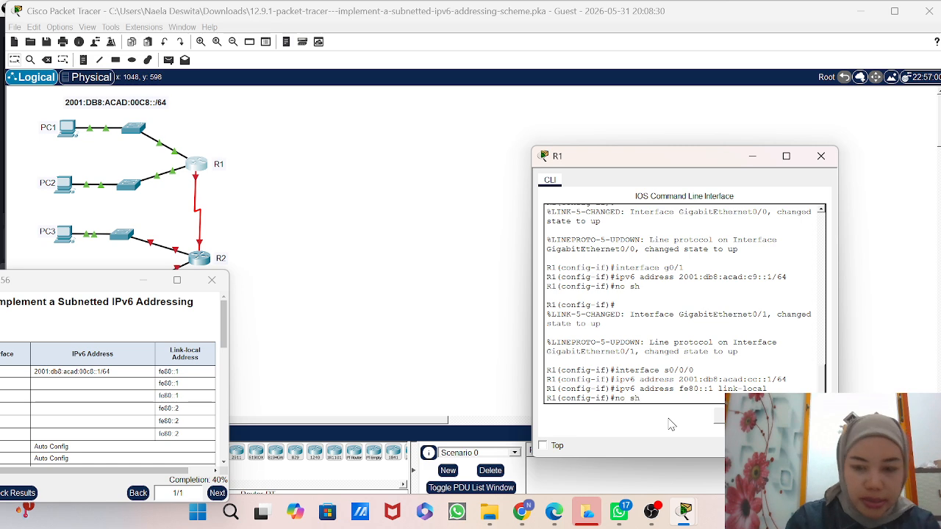
key("Return")
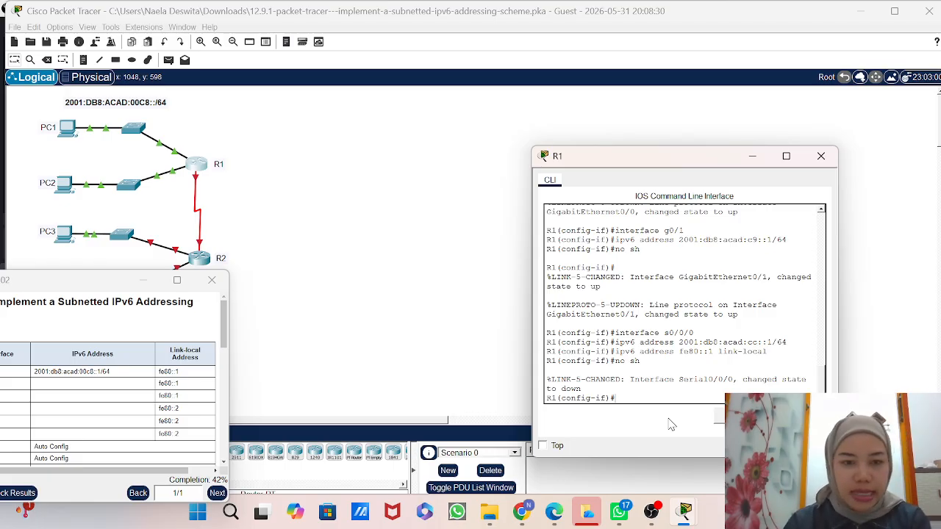
Step: Return R1 to privileged EXEC mode with two exit commands and begin a copy command at the prompt
type("ex")
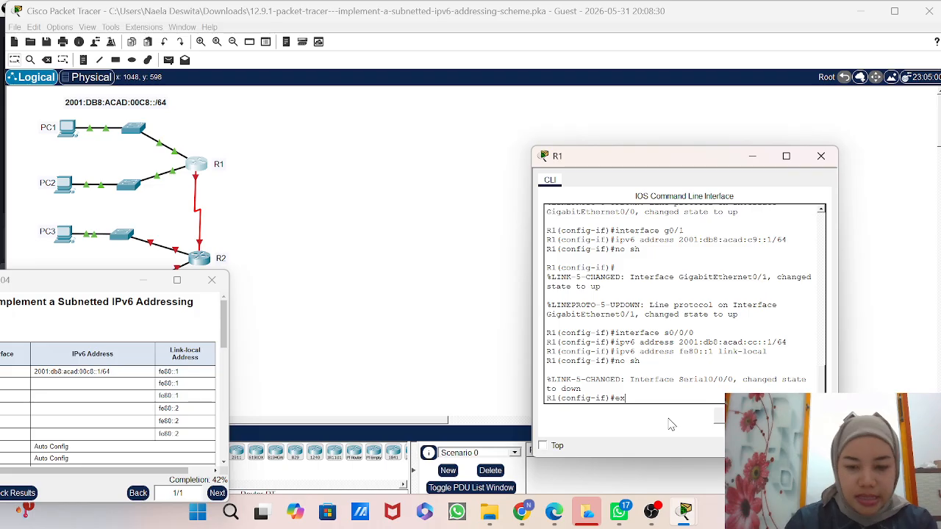
type("it")
key("Return")
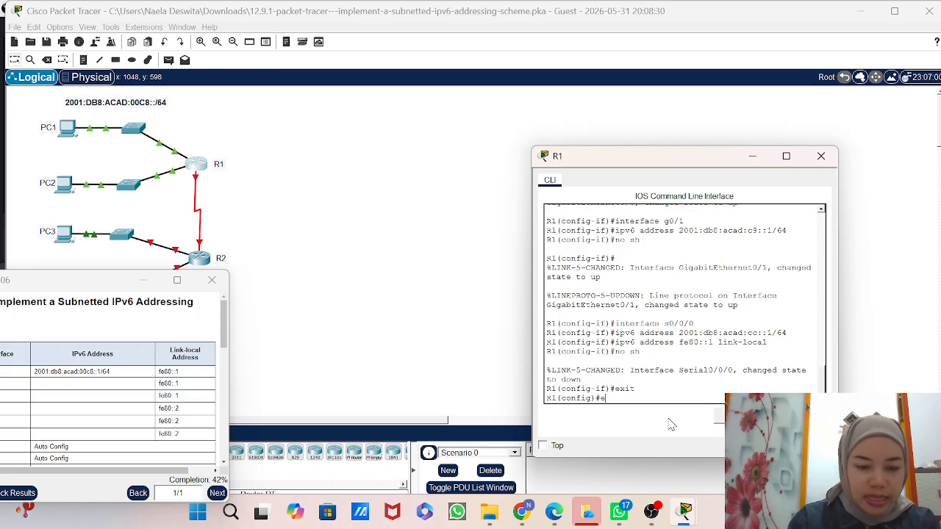
type("exit")
key("Return")
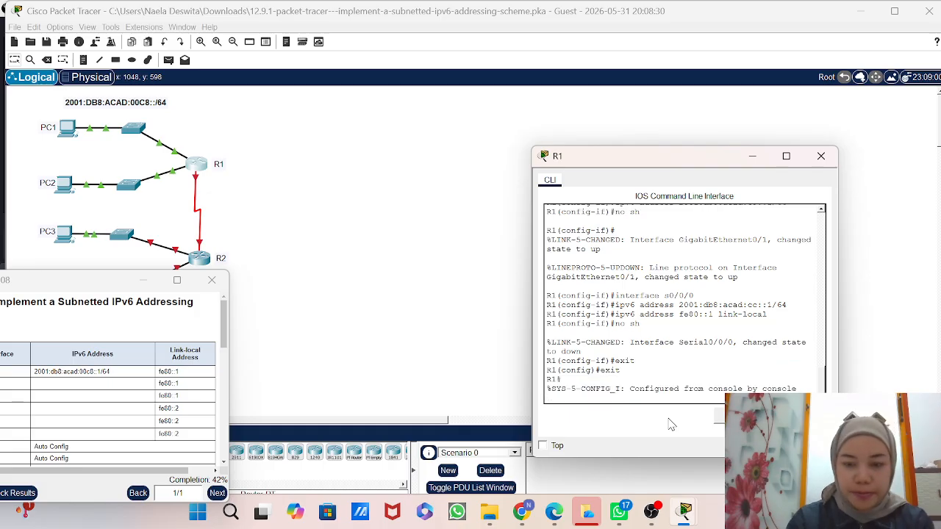
type("cop")
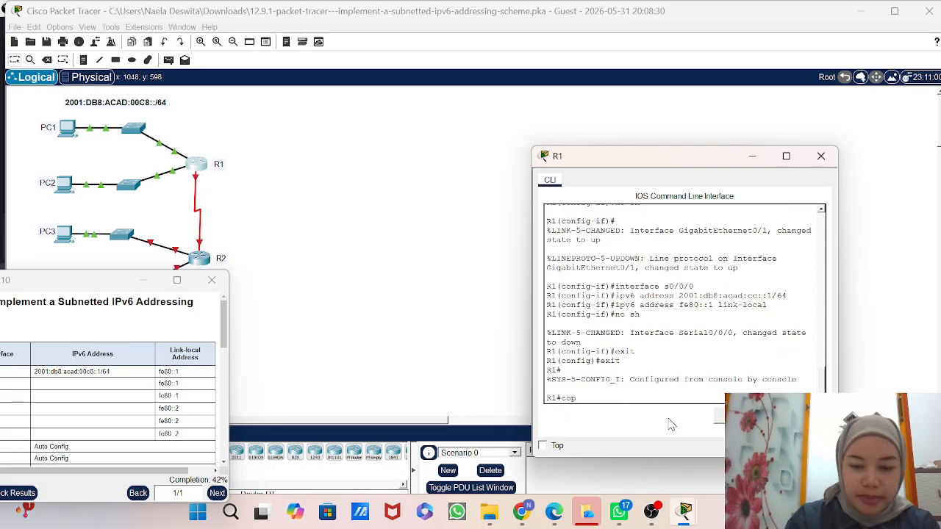
type("y")
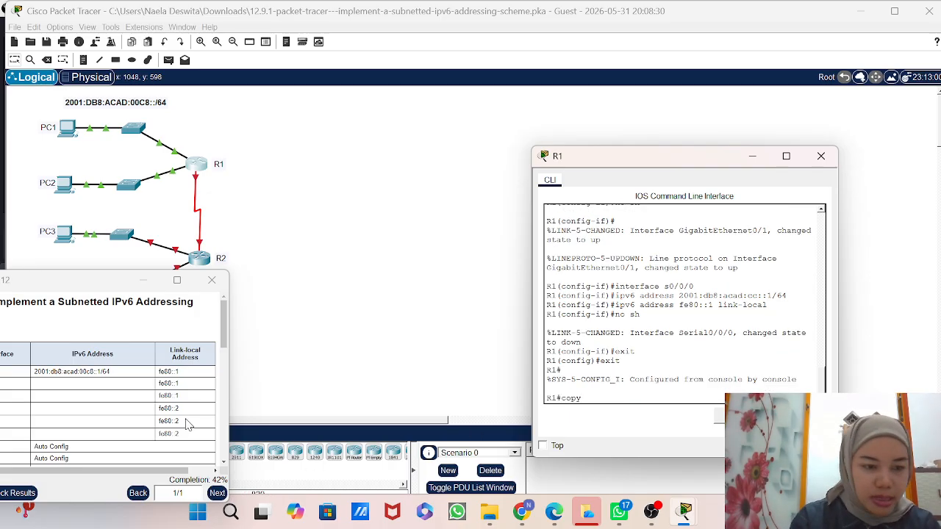
Step: Check the activity results and examine the assessment items for R1's interfaces, then close the results
left_click(18, 492)
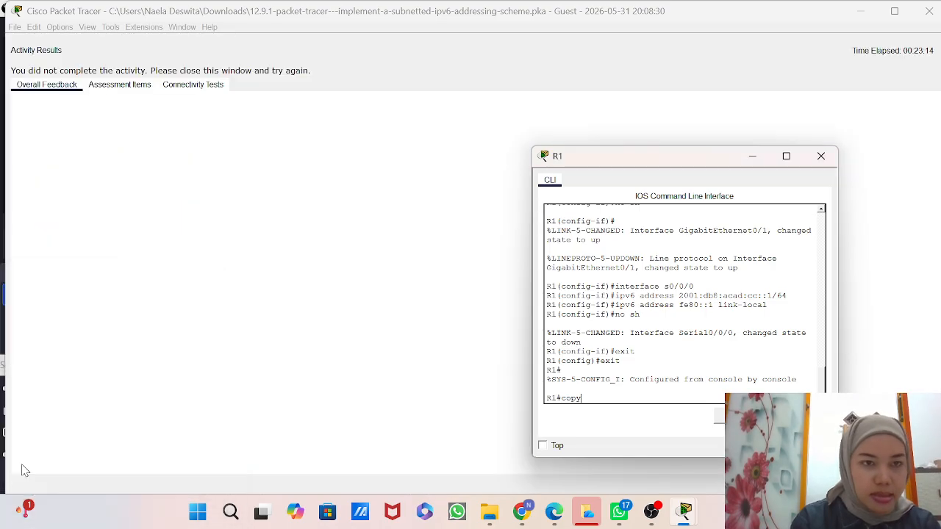
left_click(130, 85)
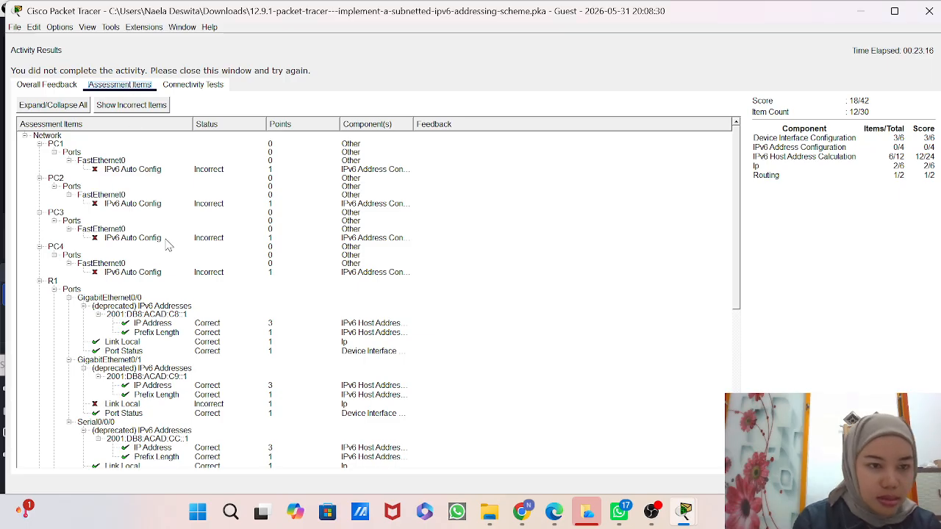
scroll(168, 244, "down", 3)
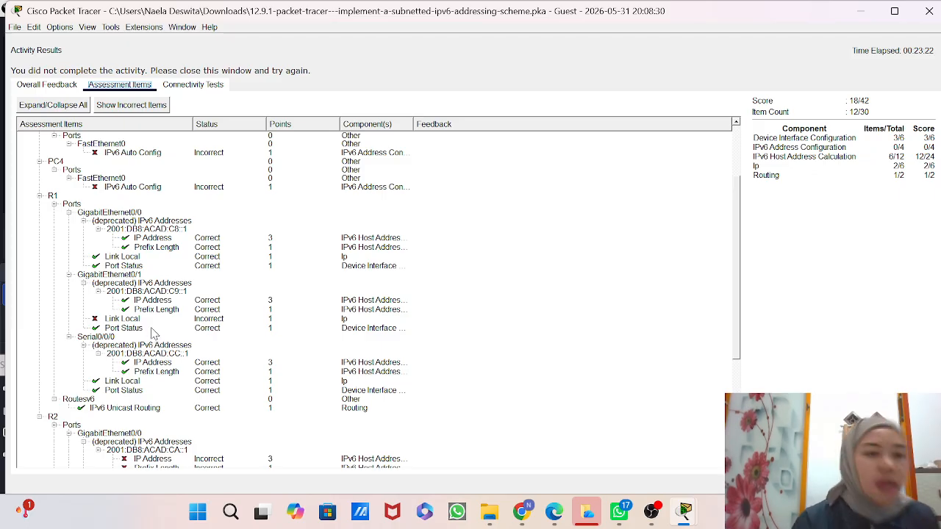
scroll(152, 333, "down", 2)
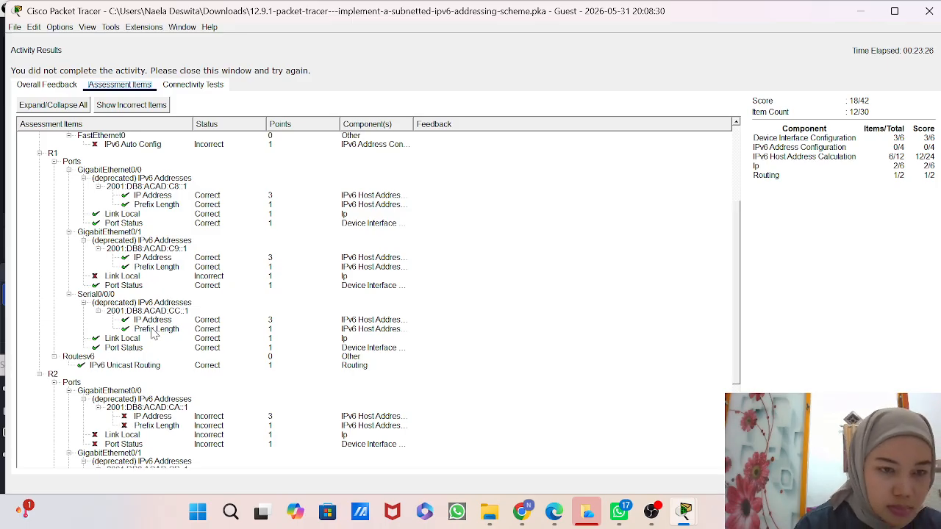
left_click(929, 11)
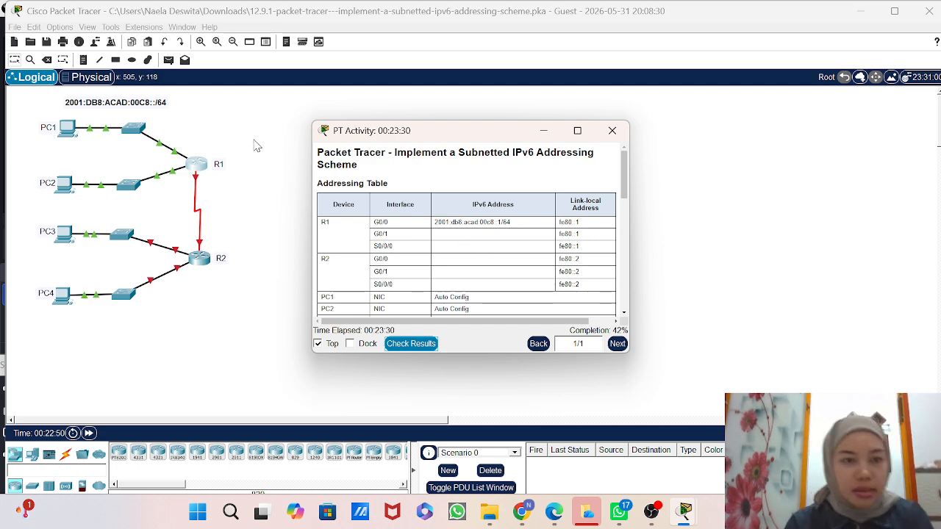
Step: Reopen R1's CLI, move the activity instructions clear of it, and review the commands entered for g0/1
left_click(197, 164)
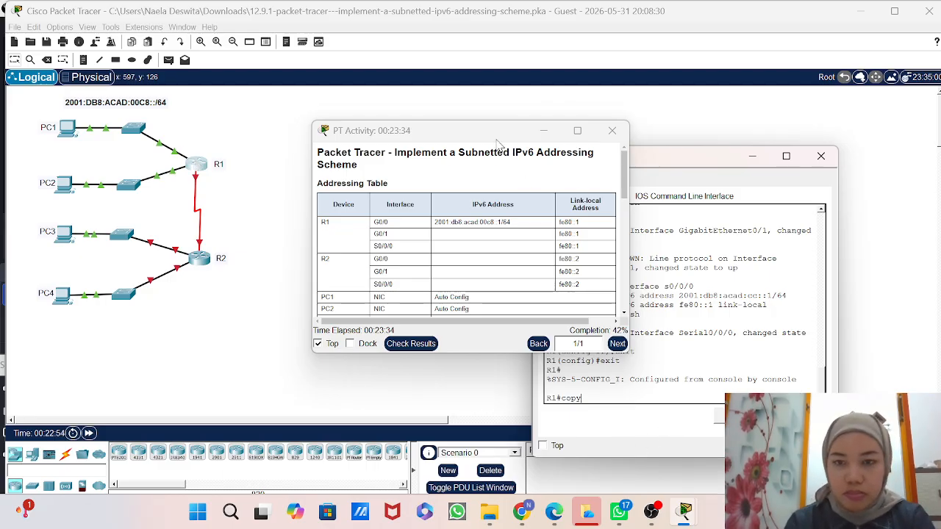
left_click_drag(497, 139, 298, 105)
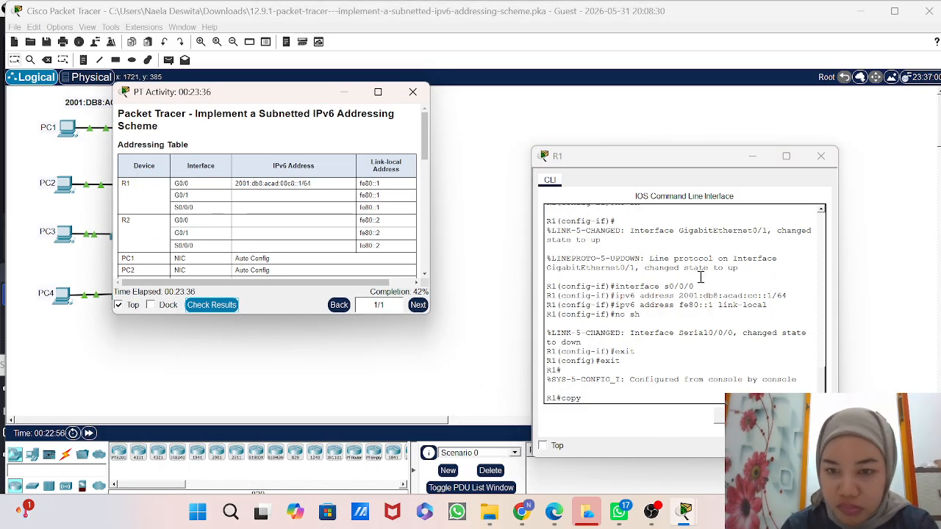
scroll(701, 277, "up", 3)
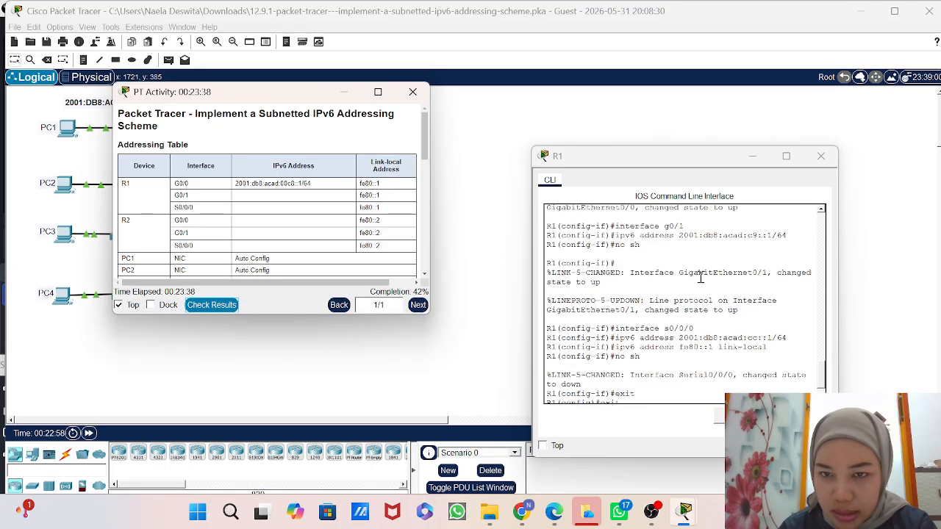
left_click(651, 241)
left_click_drag(651, 241, 698, 242)
scroll(602, 369, "down", 3)
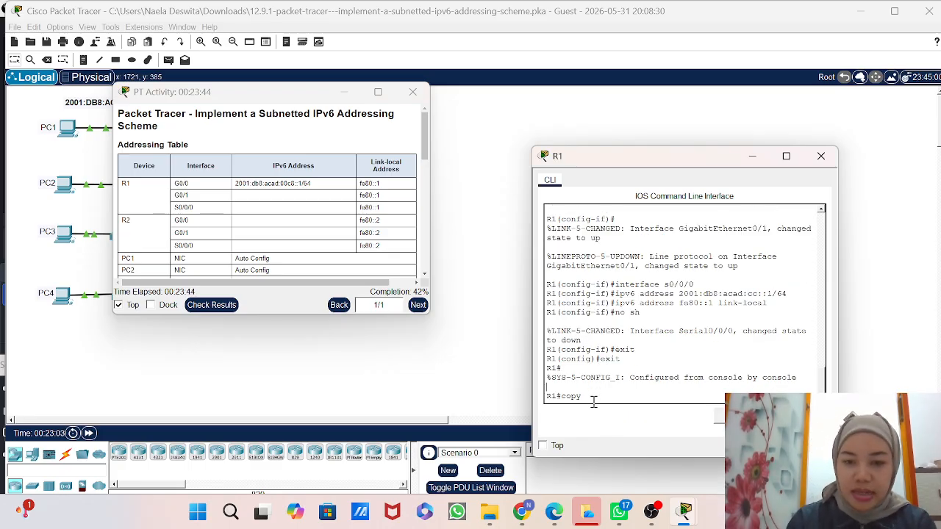
Step: Clear the unfinished copy command from R1's prompt and recheck the earlier g0/0 and g0/1 commands
key("BackSpace")
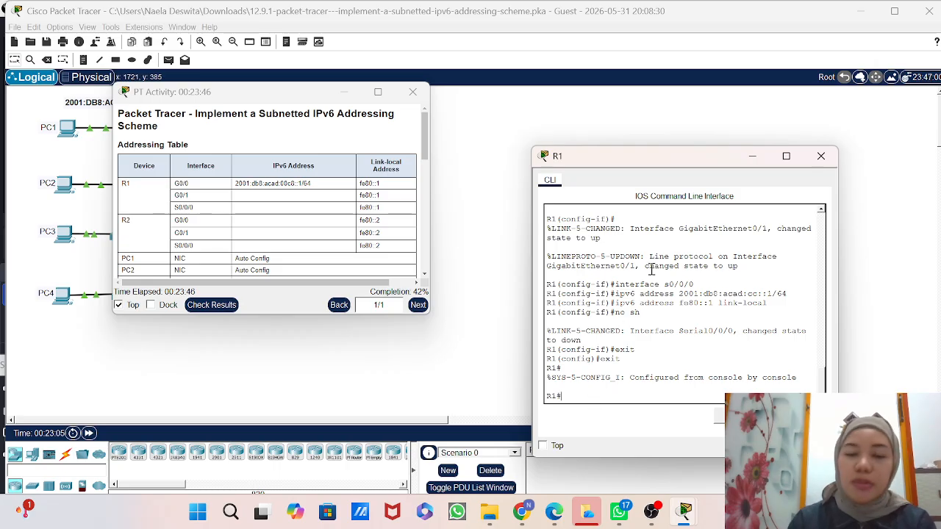
scroll(651, 268, "up", 5)
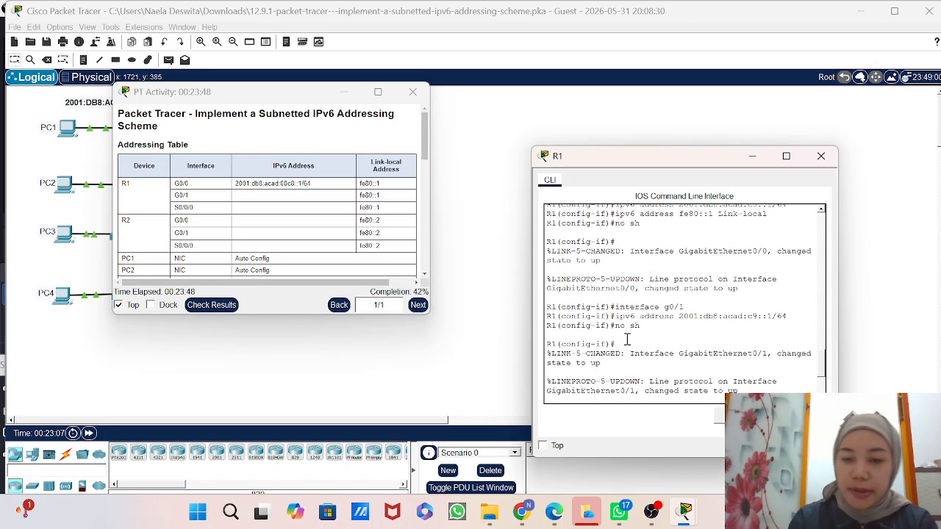
scroll(588, 397, "down", 5)
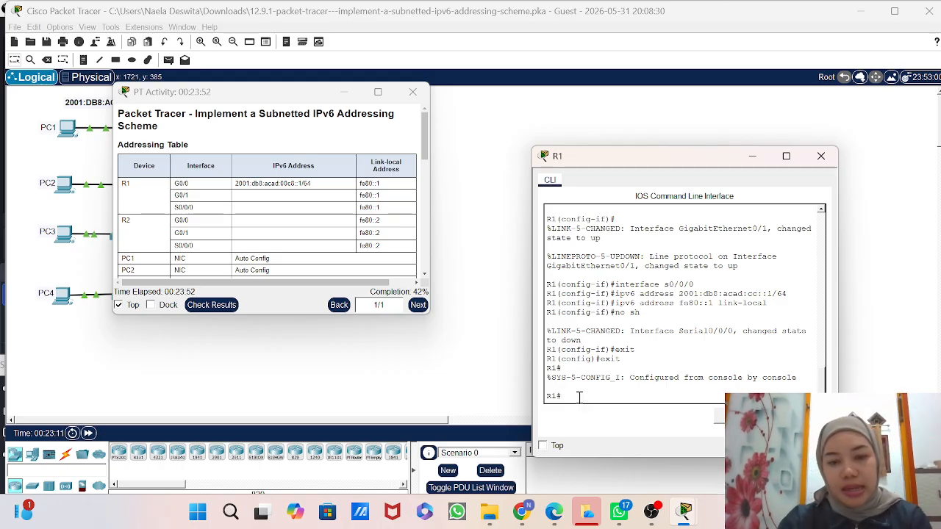
Step: Enter global configuration mode on R1 with conf t and select interface g0/1 for configuration
type("c")
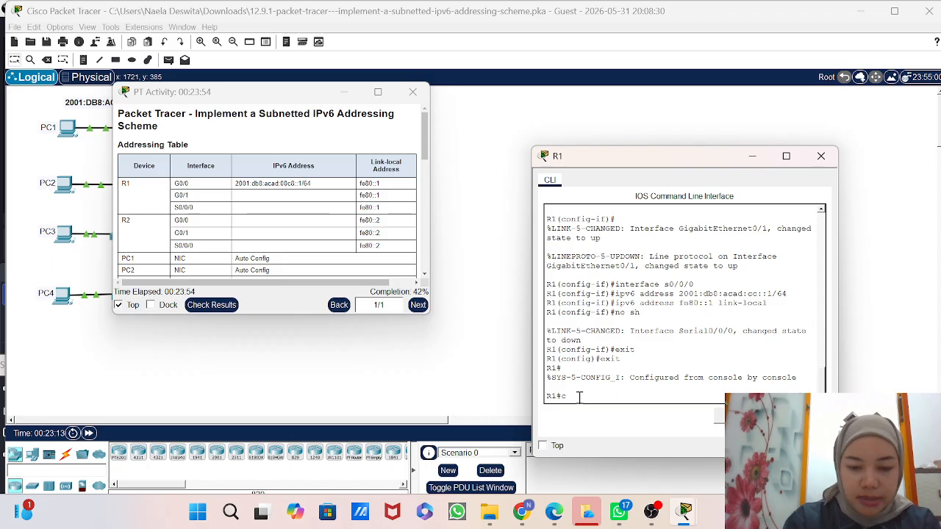
type("on")
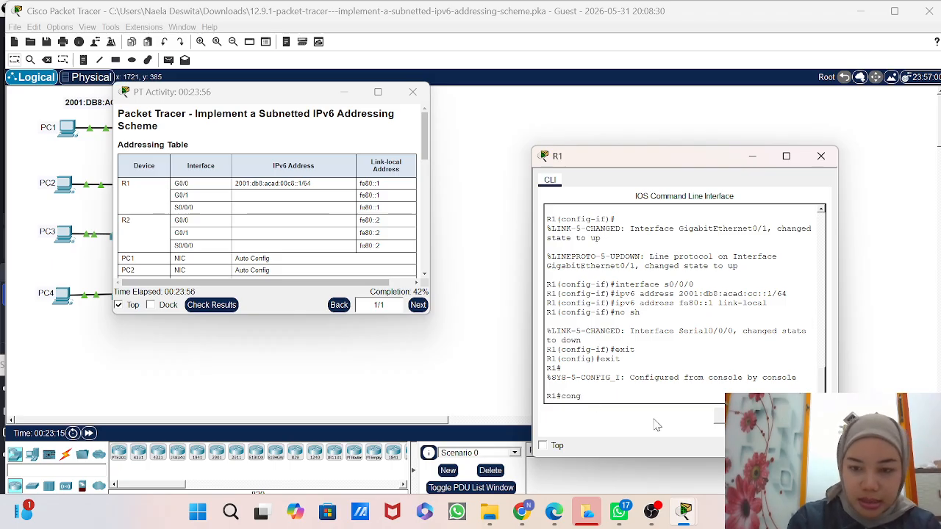
type("f t")
key("Return")
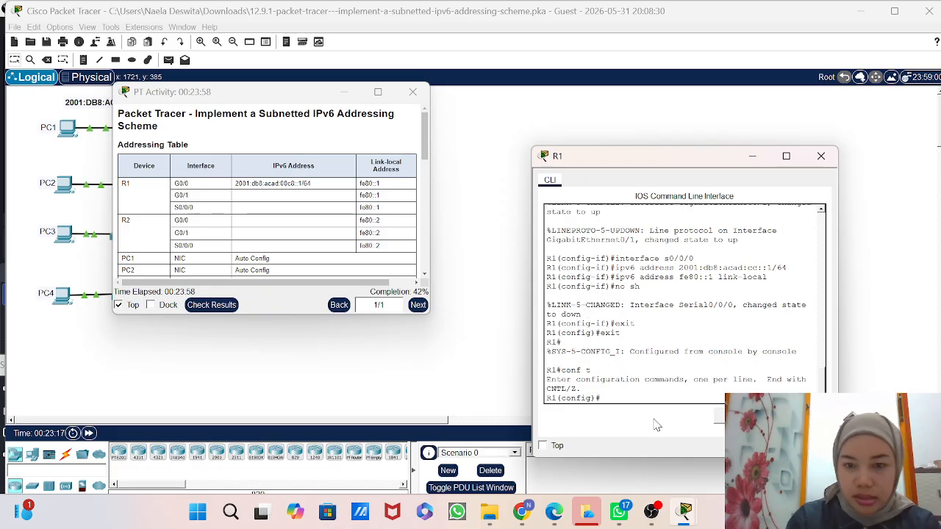
type("i")
type("nt")
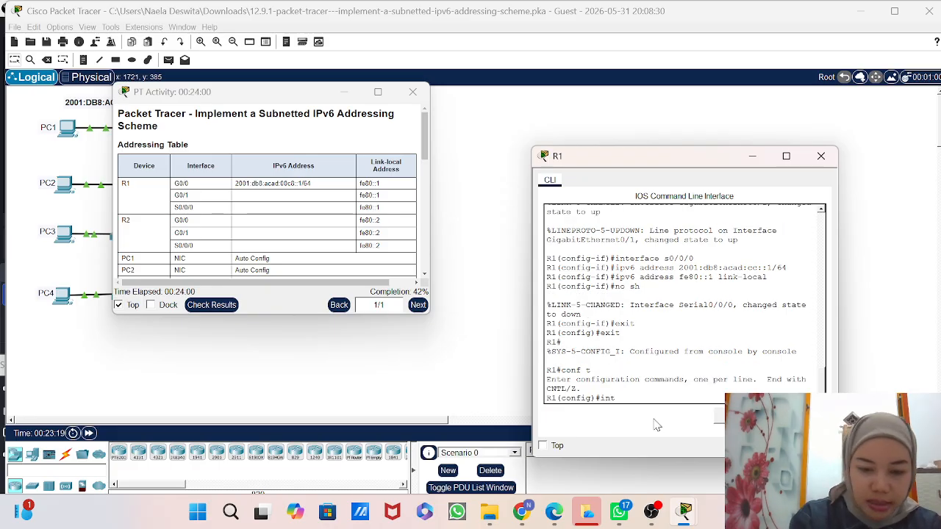
type("erface")
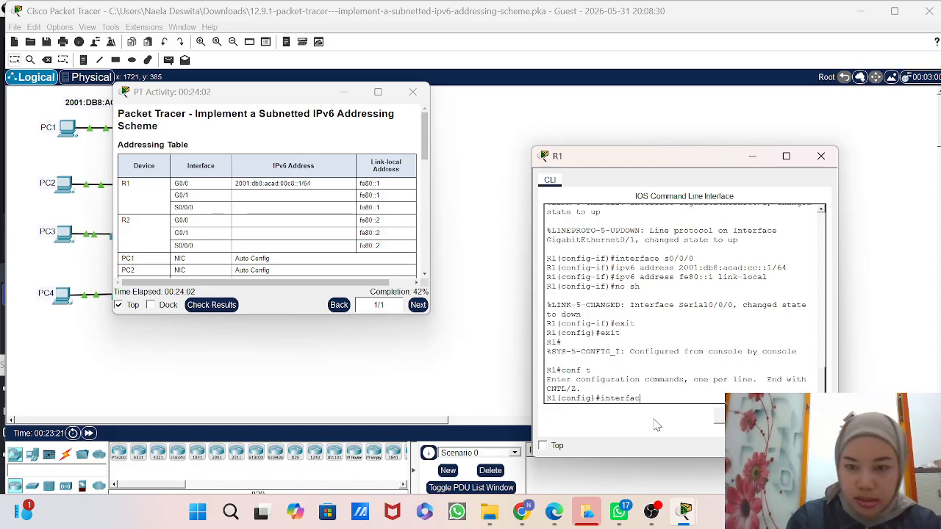
key("BackSpace")
key("BackSpace")
key("BackSpace")
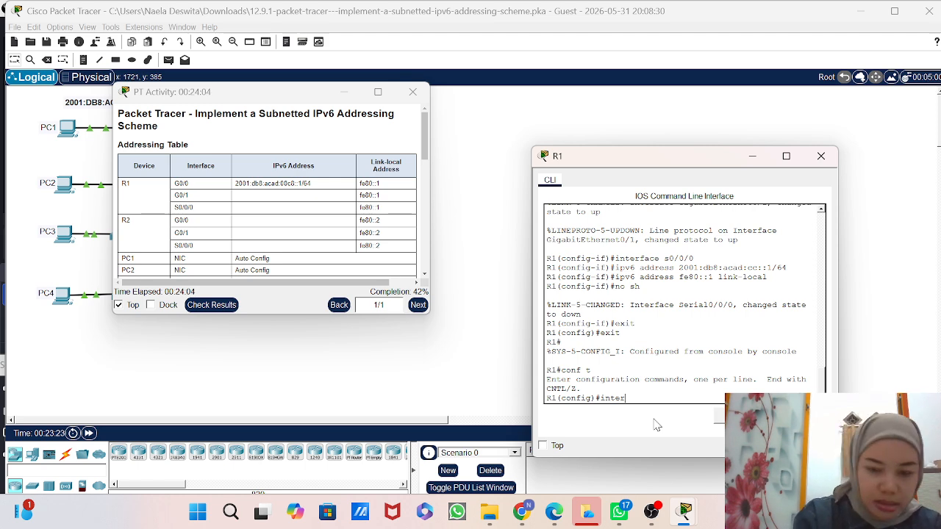
type("face g")
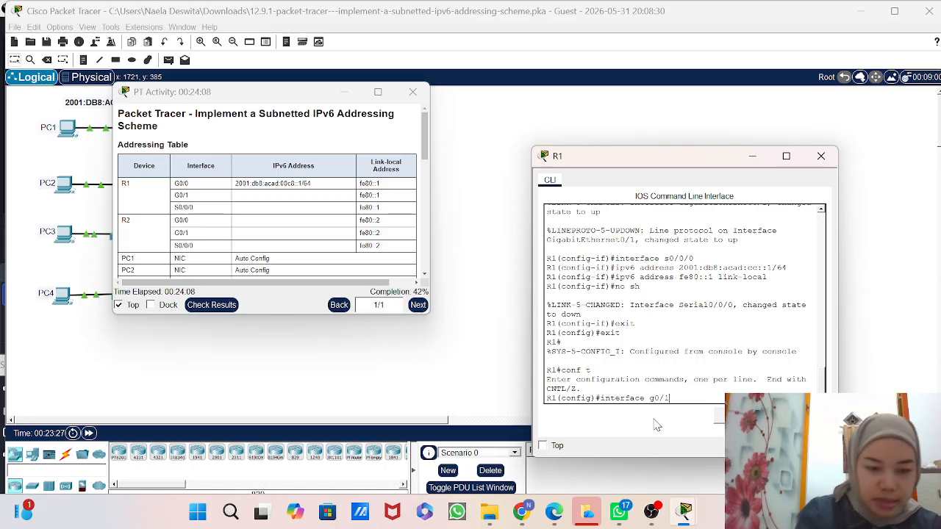
type("0/1")
key("Return")
Step: Try to assign the IPv6 address 2001:db8:acad:c9:1/64 to R1's g0/1 interface
type("i")
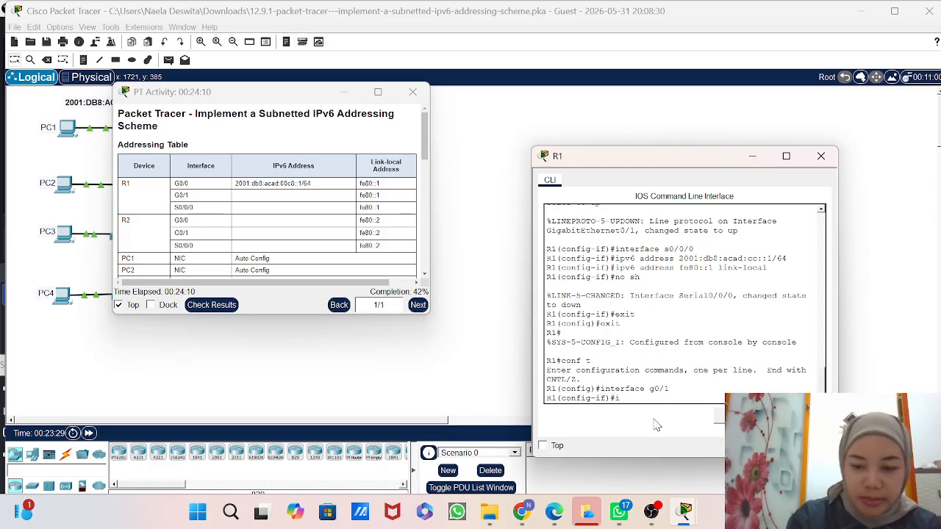
type("pv6")
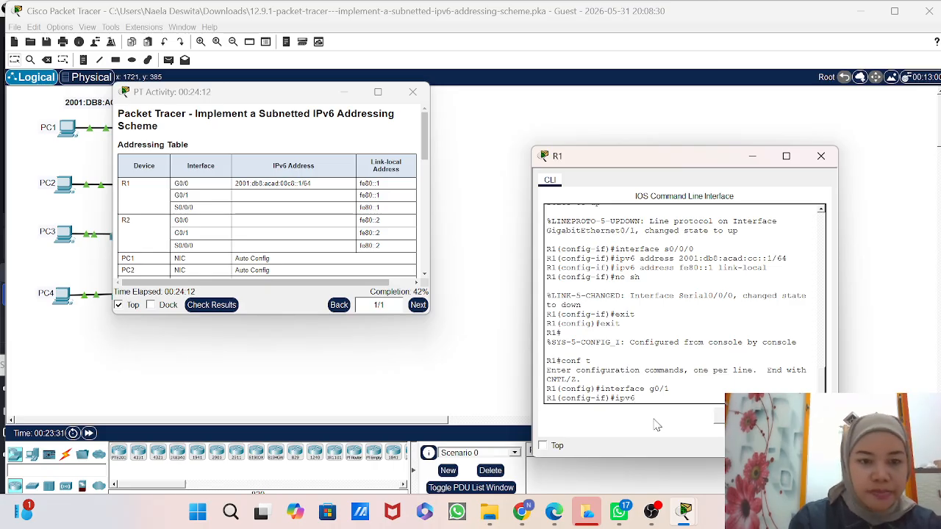
type(" address")
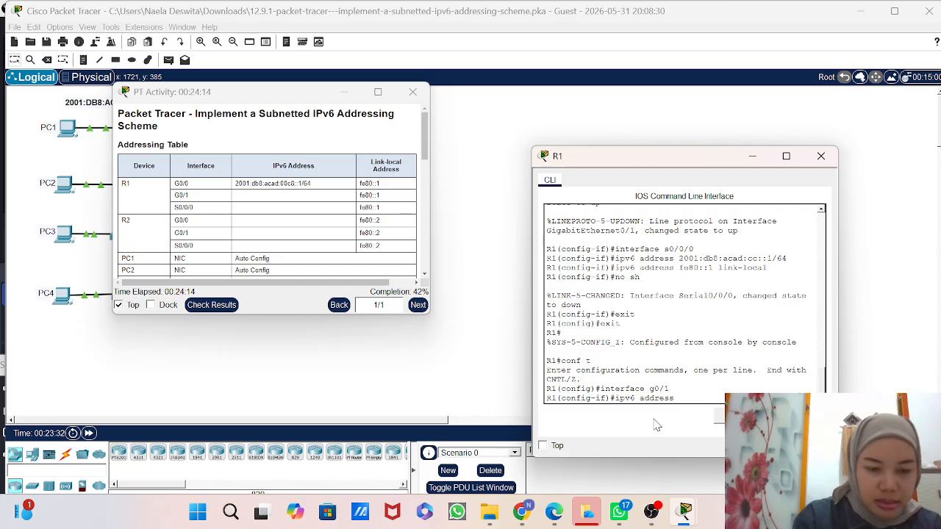
type(" 2001:")
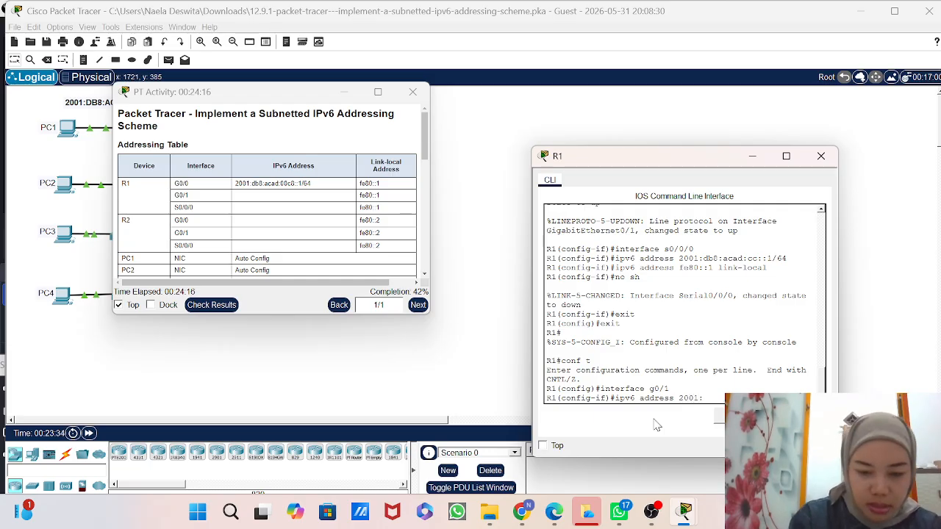
type("db8")
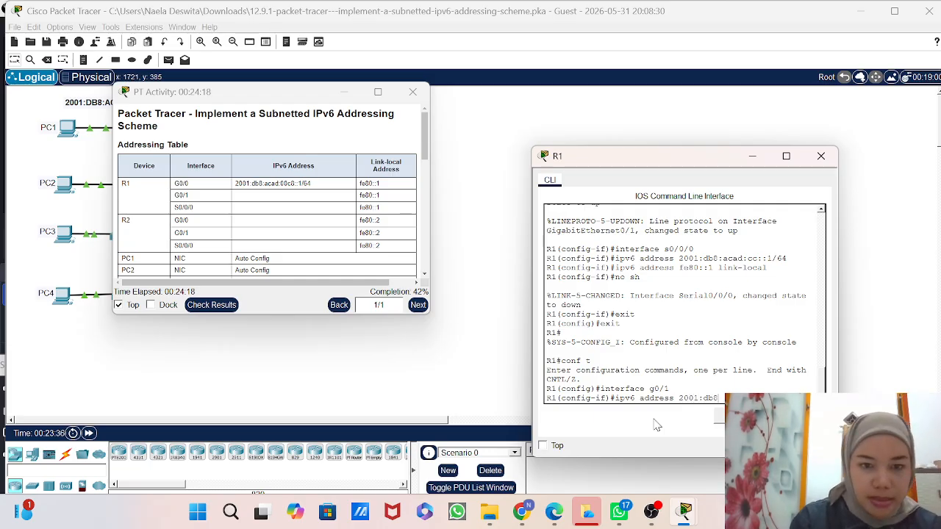
type(":")
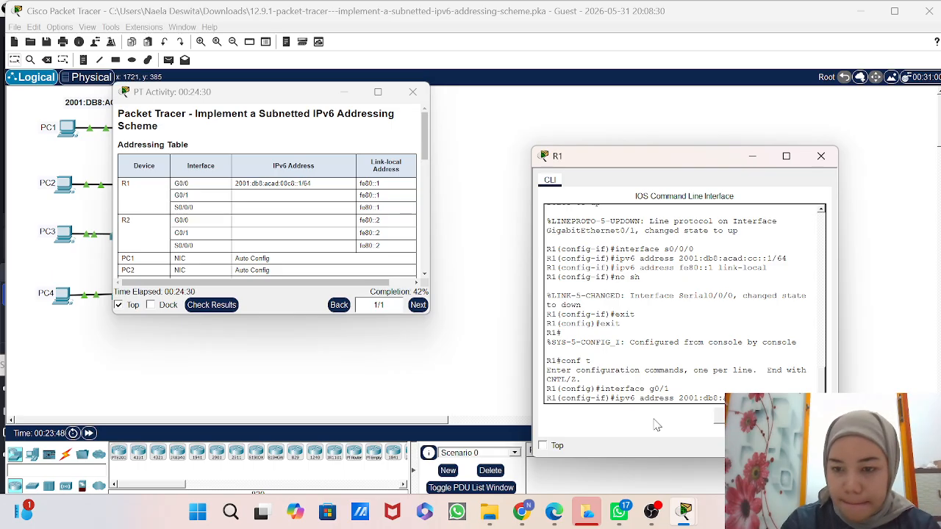
key("Return")
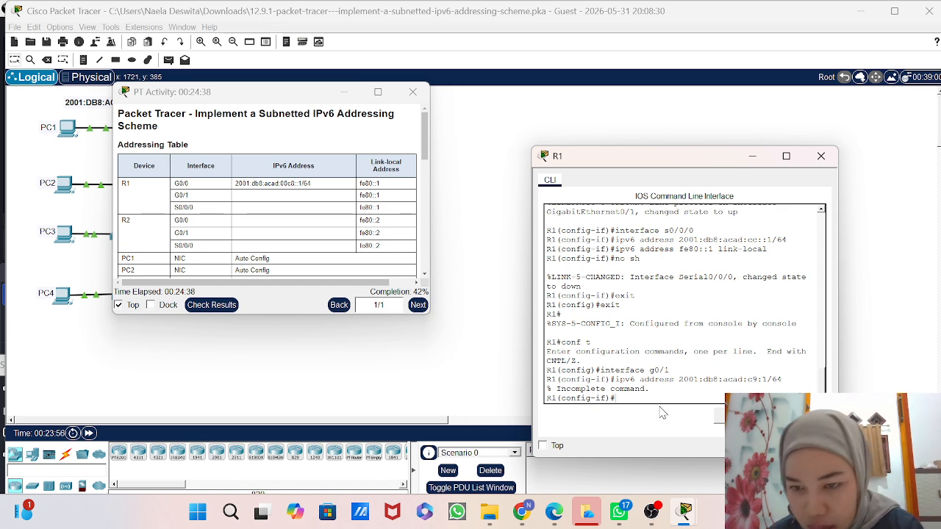
Step: Assign the IPv6 address 2001:db8:c9::1/64 to R1's g0/1 interface
type("i")
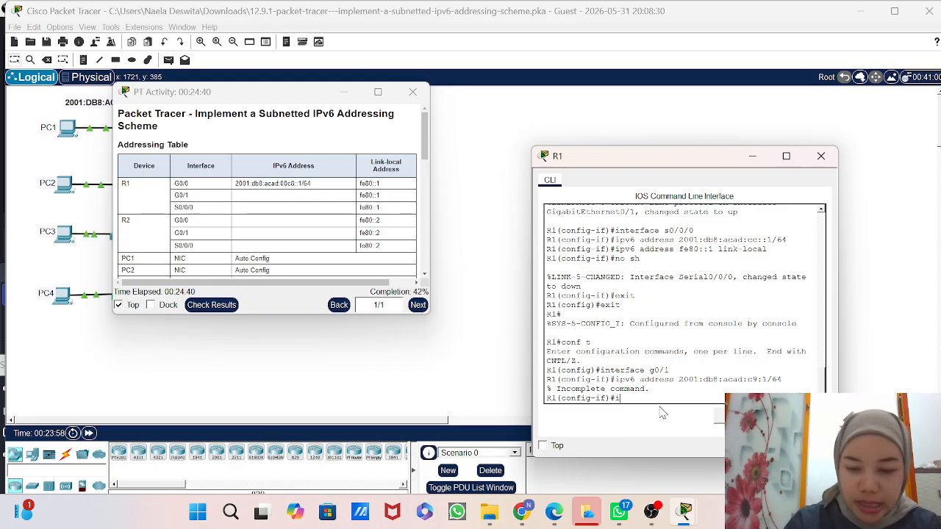
type("pv6 address")
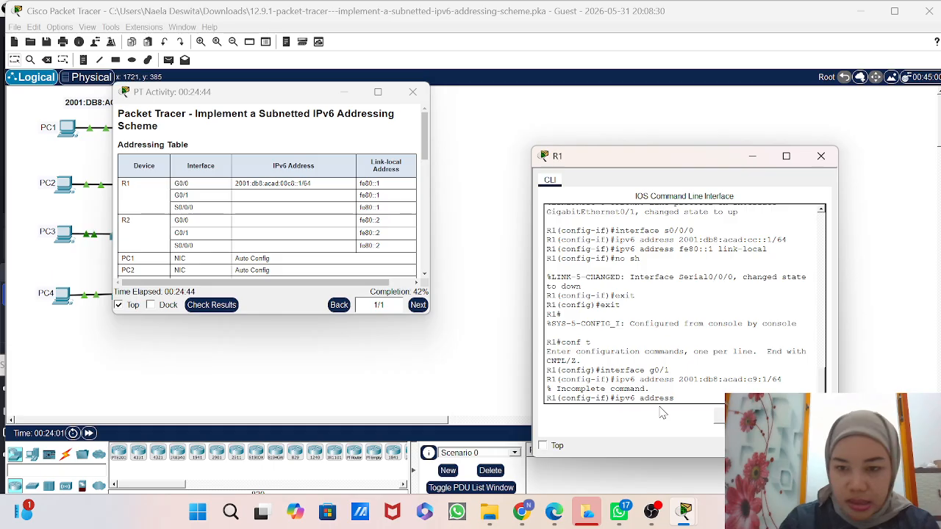
type(" 2001:")
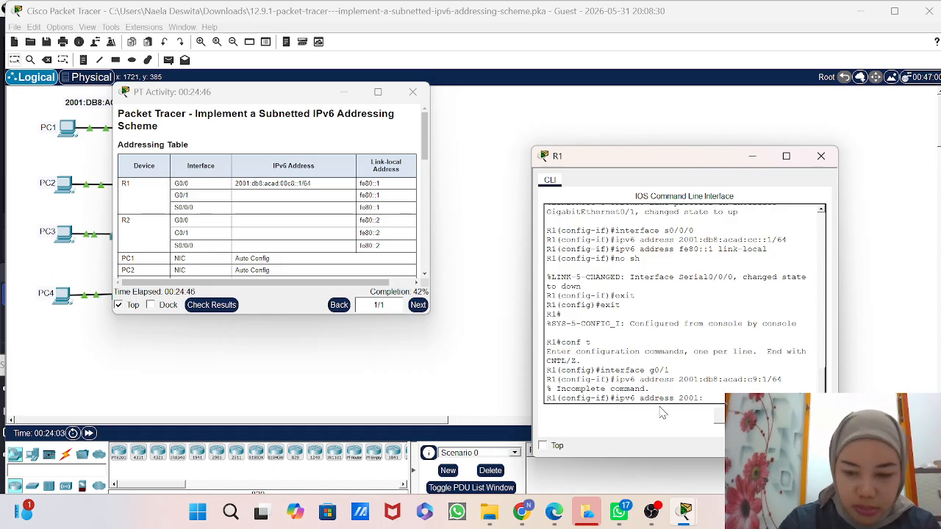
type("db")
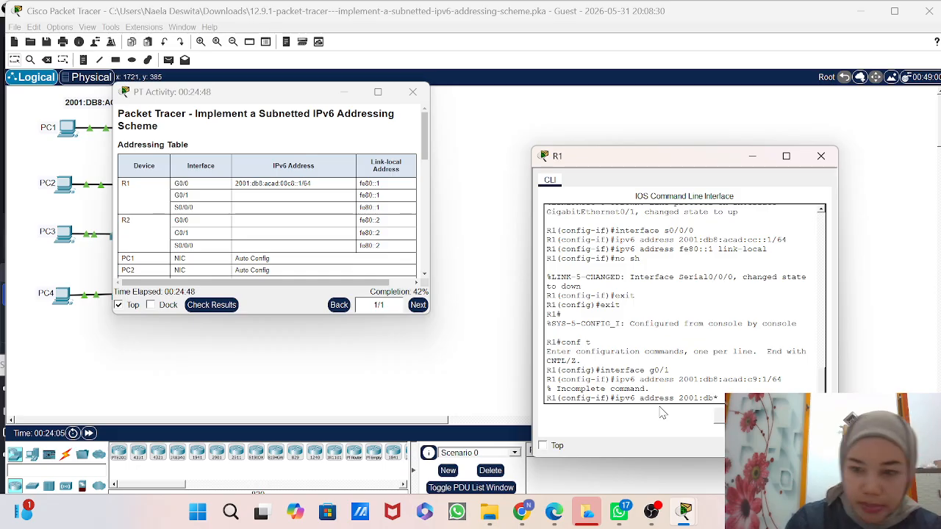
type("8")
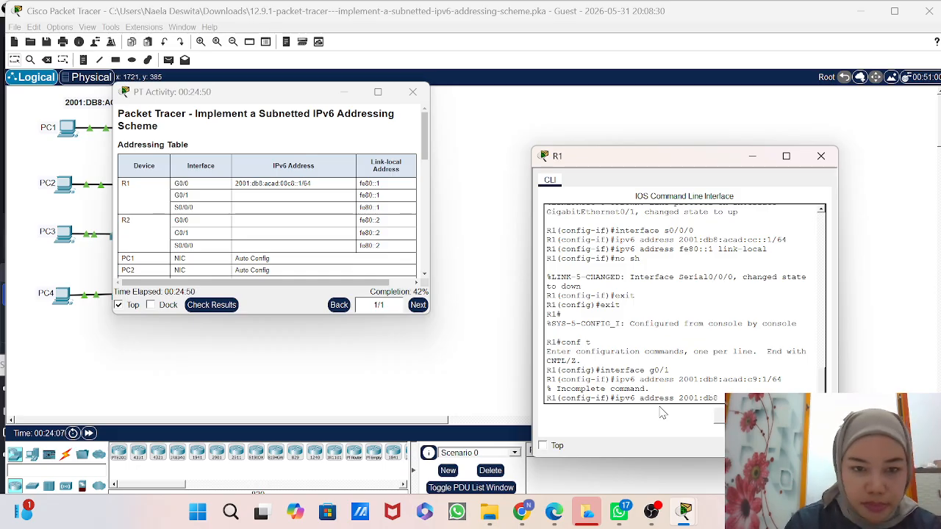
type(":")
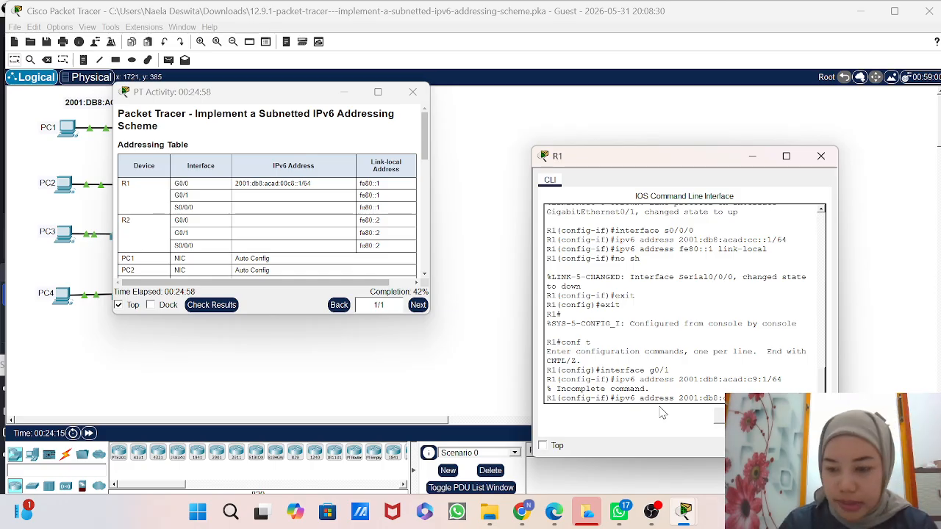
key("Return")
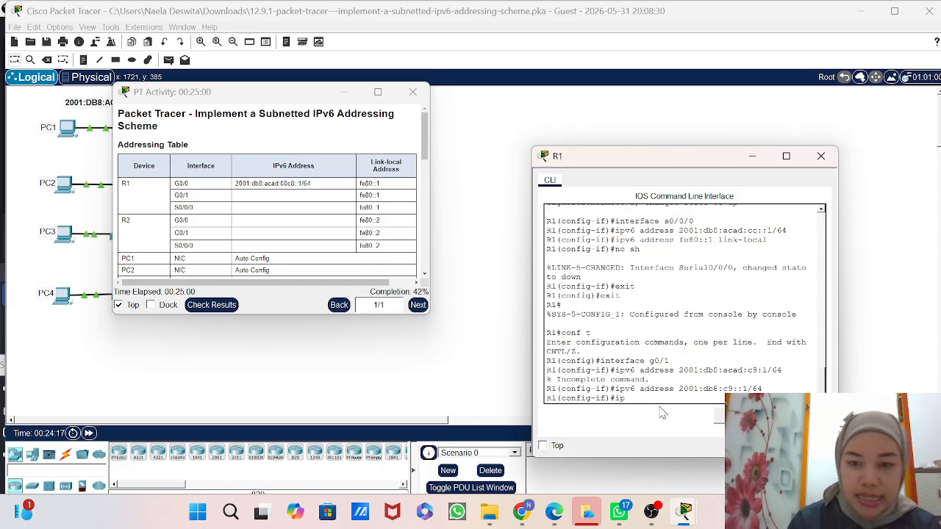
Step: Set fe80::1 as the link-local IPv6 address on R1's g0/1 interface
type("ipv6")
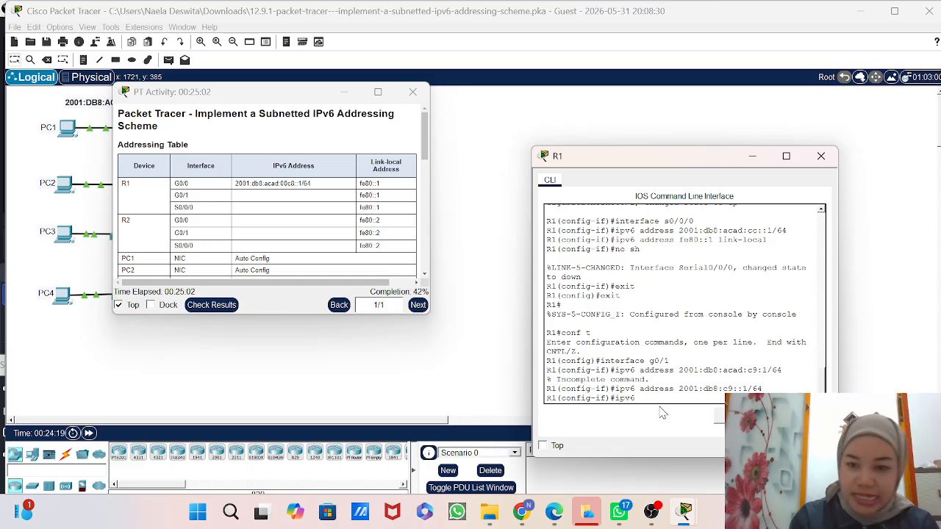
type(" address")
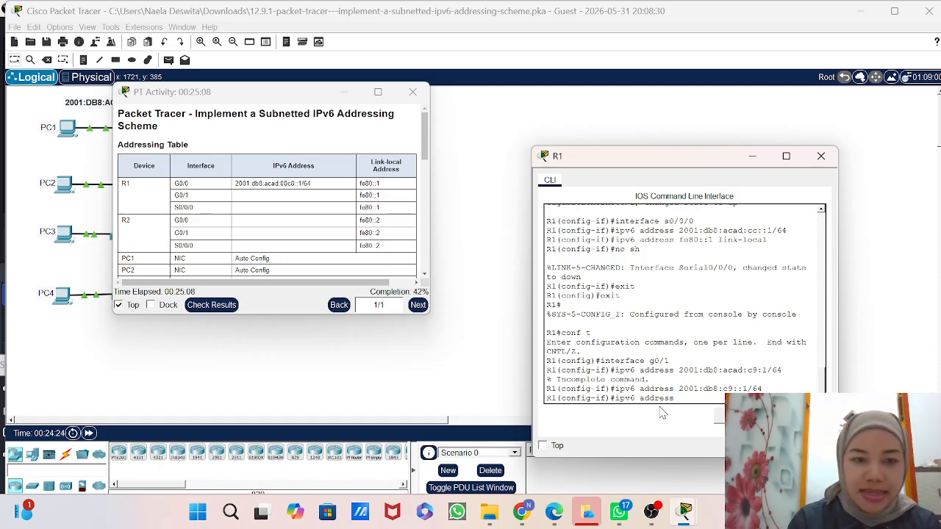
type("fe80")
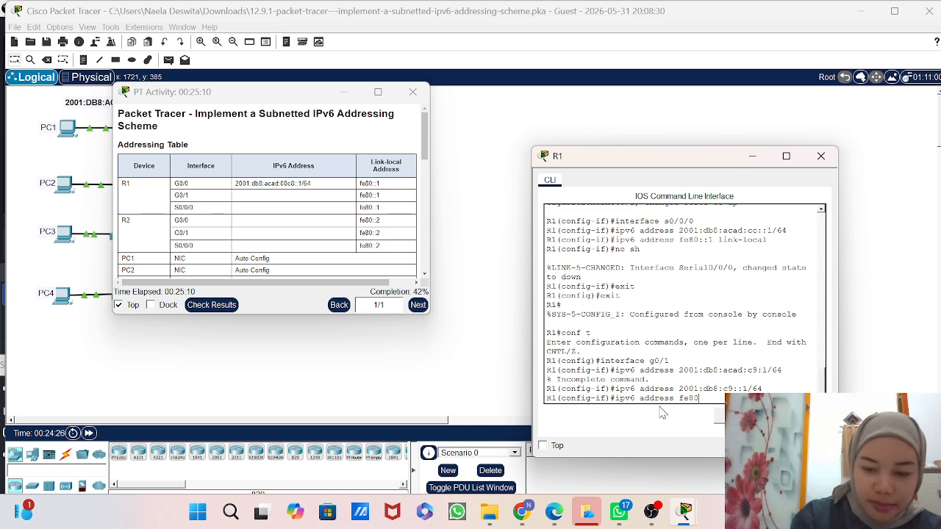
type(":")
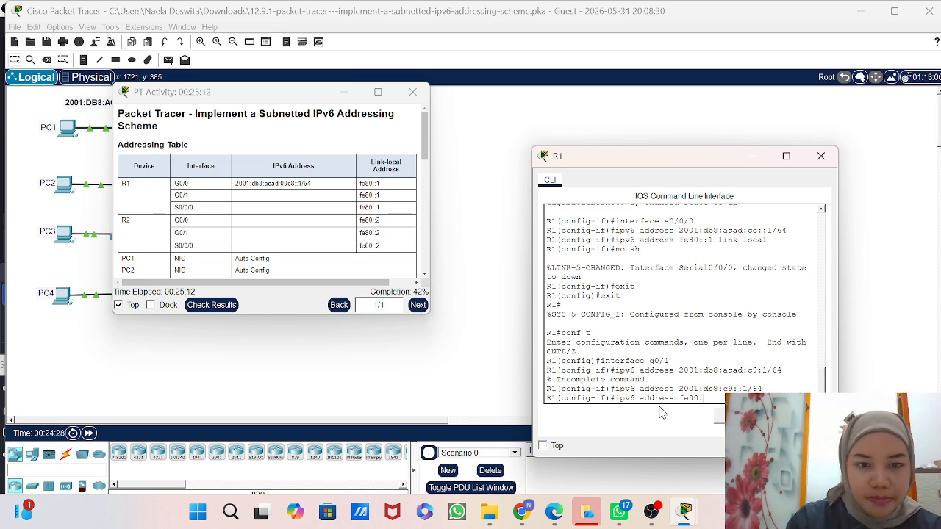
type(":1 l")
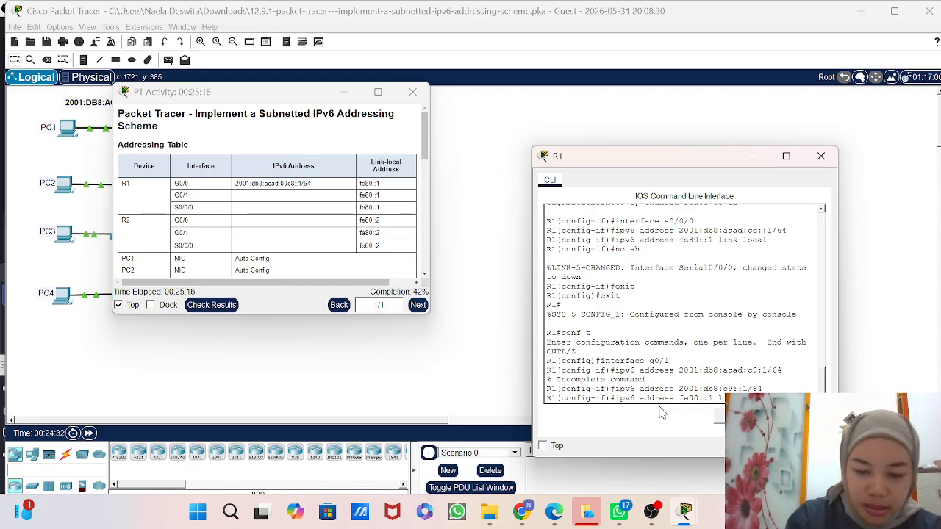
type("ink-local")
key("Return")
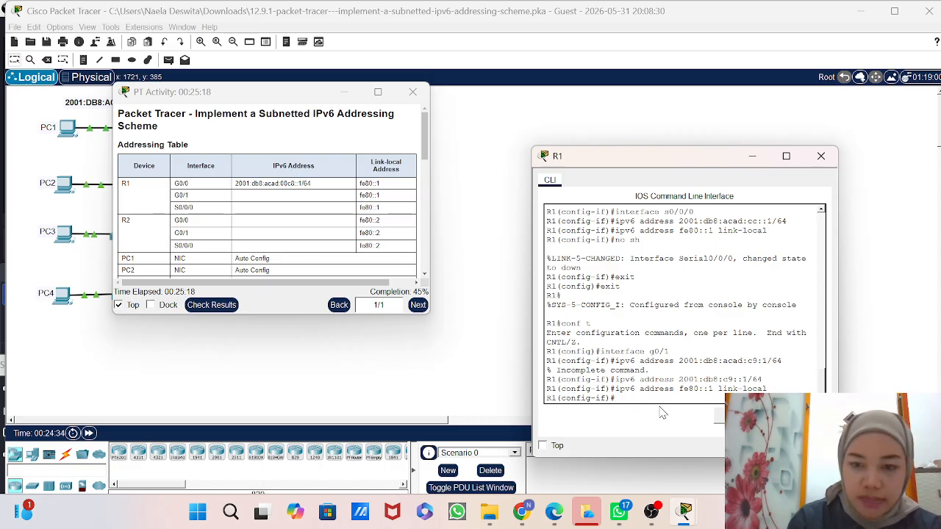
Step: Enable g0/1 with no sh, leave interface configuration mode with exit, and write a second exit at R1's global configuration prompt
type("no sh")
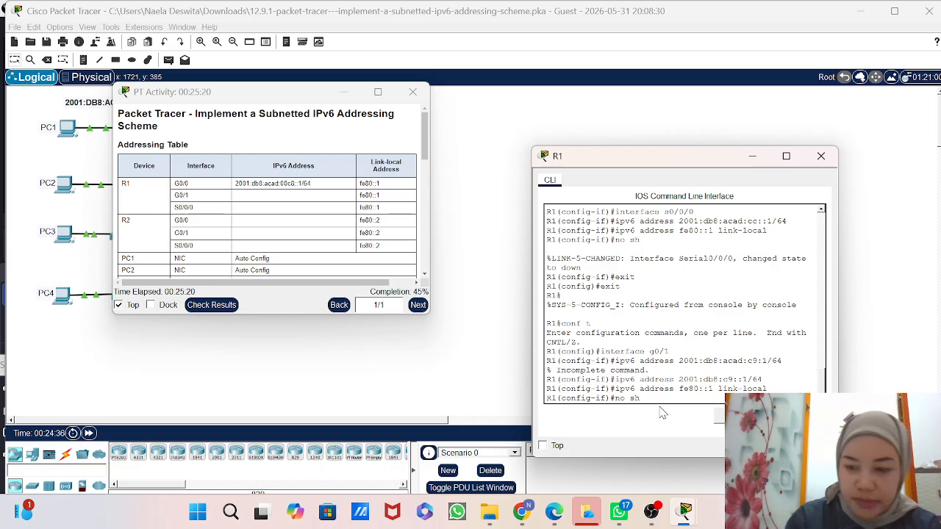
key("Return")
type("ex")
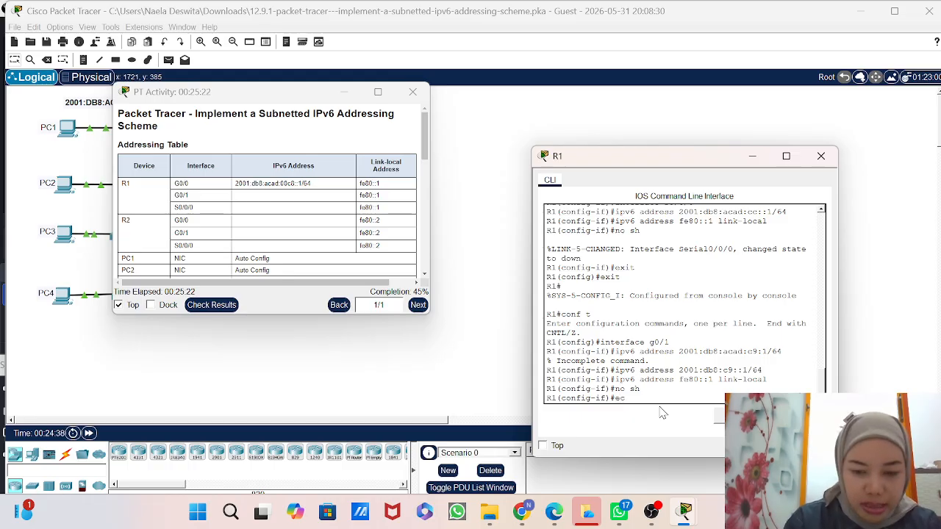
key("BackSpace")
key("BackSpace")
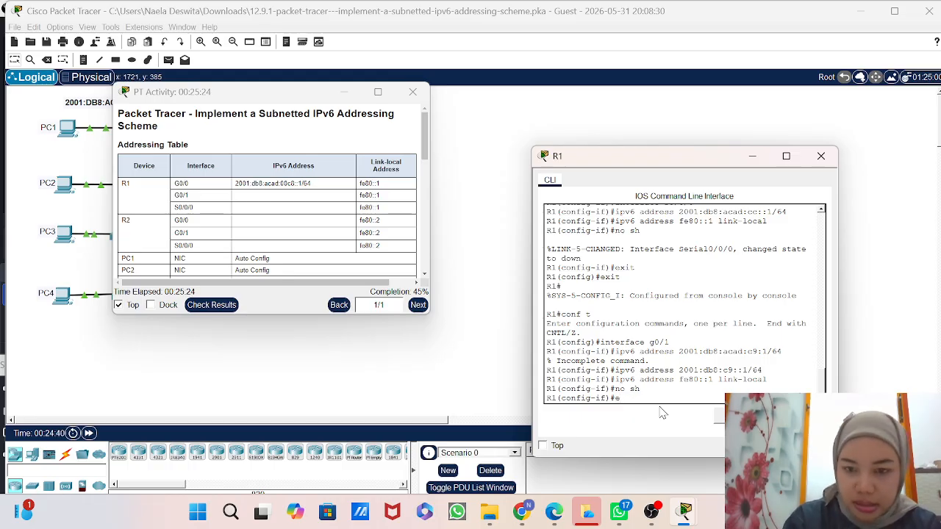
type("xit")
key("Return")
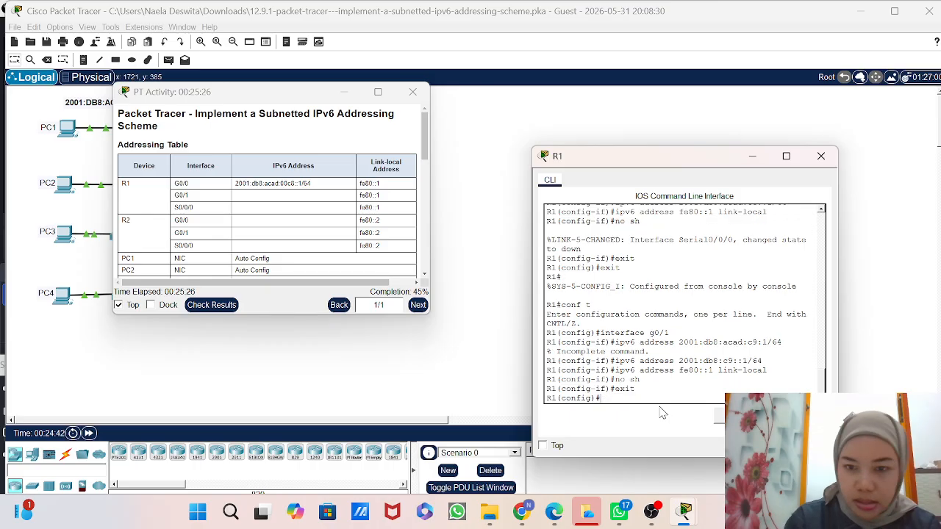
type("exit")
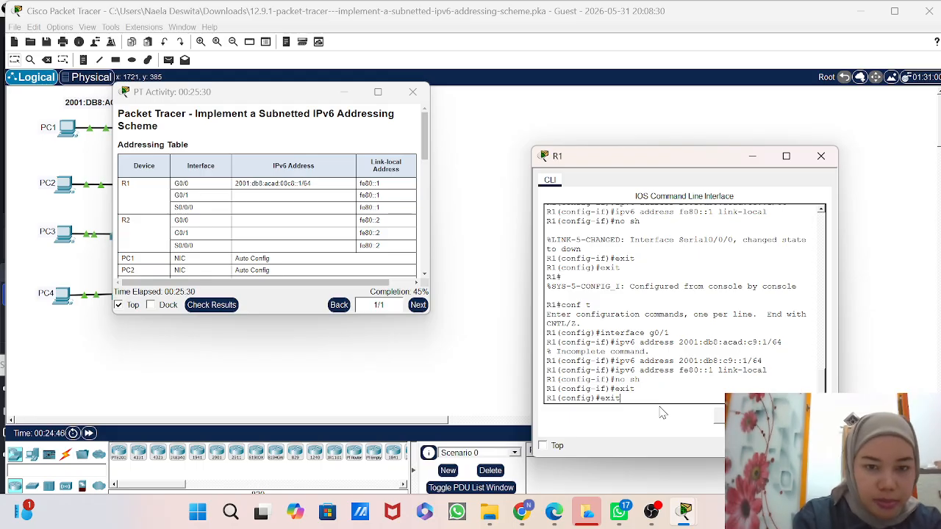
Step: Check the activity results and examine the assessment items for the interfaces of R1 and R2
left_click(212, 305)
left_click(132, 100)
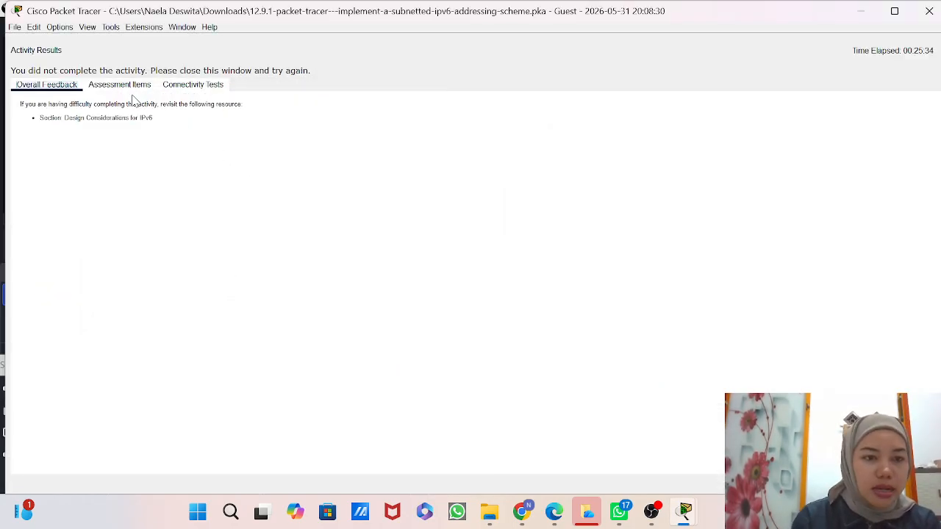
left_click(123, 89)
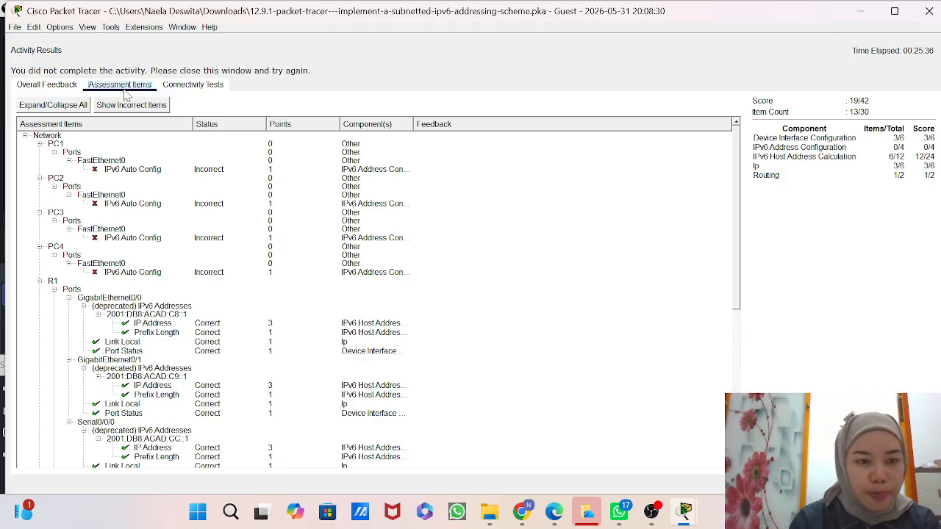
scroll(142, 396, "down", 2)
scroll(142, 395, "down", 9)
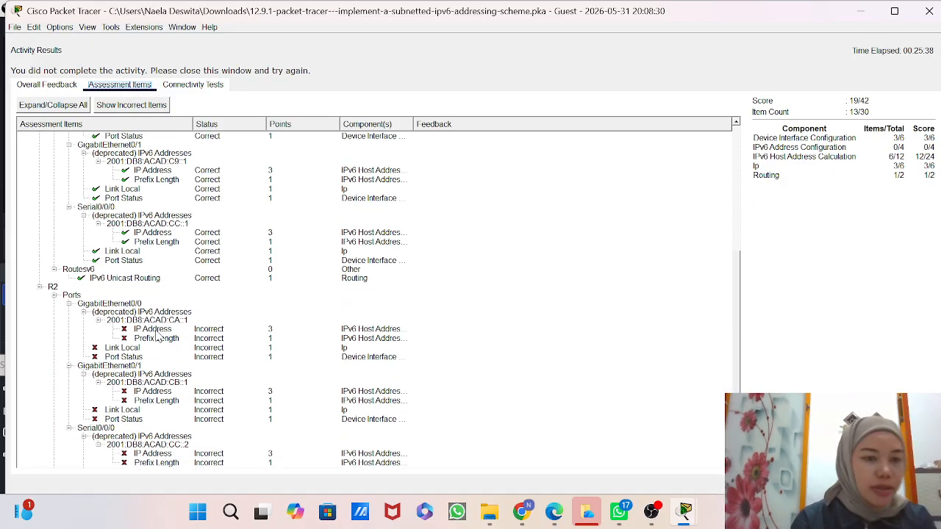
Step: Close the activity results, reopen R1's command line and run the pending exit to leave global configuration mode
scroll(156, 335, "up", 10)
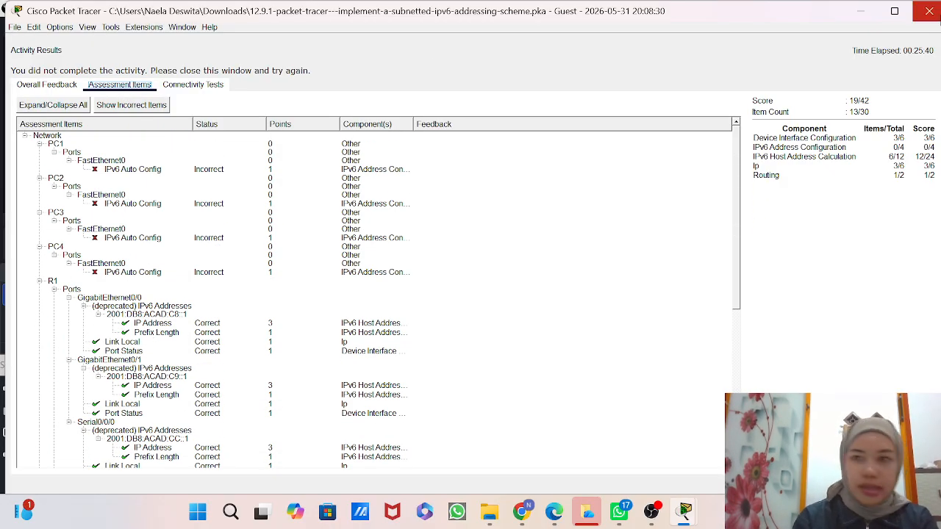
left_click(927, 10)
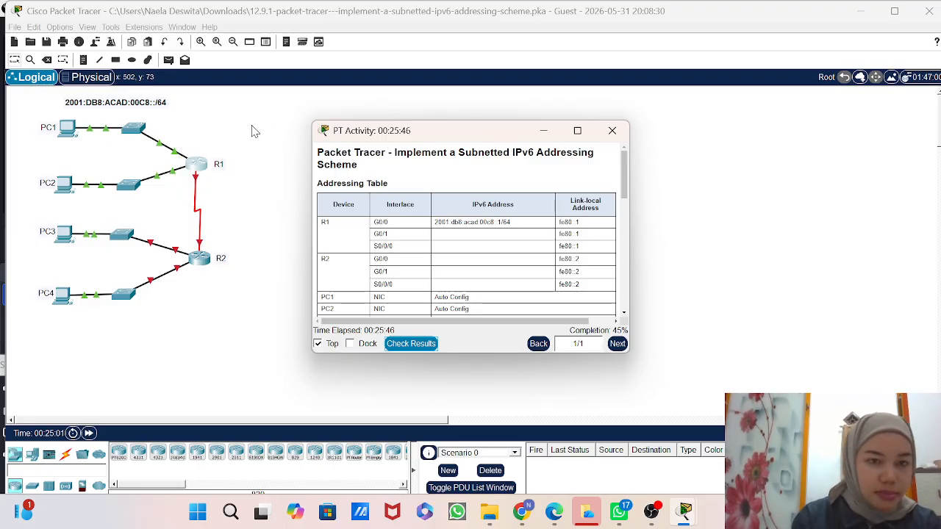
left_click(198, 167)
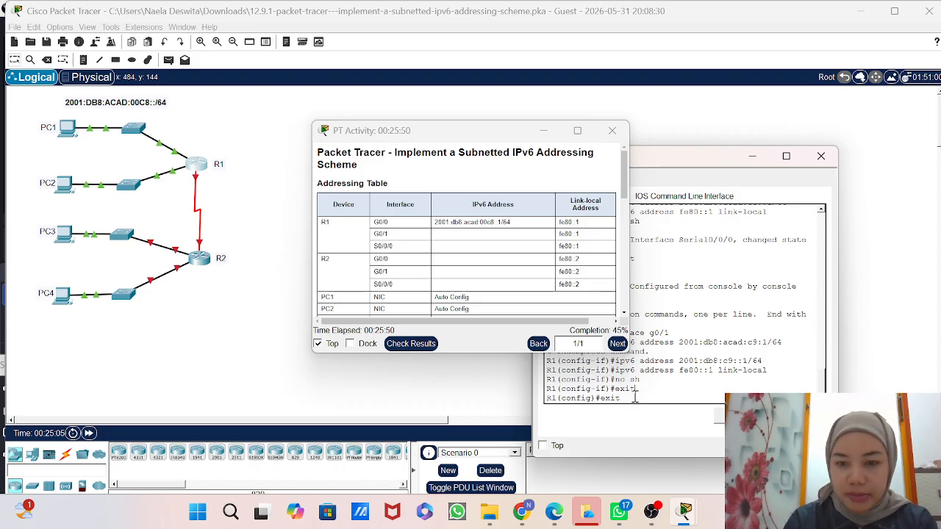
key("Return")
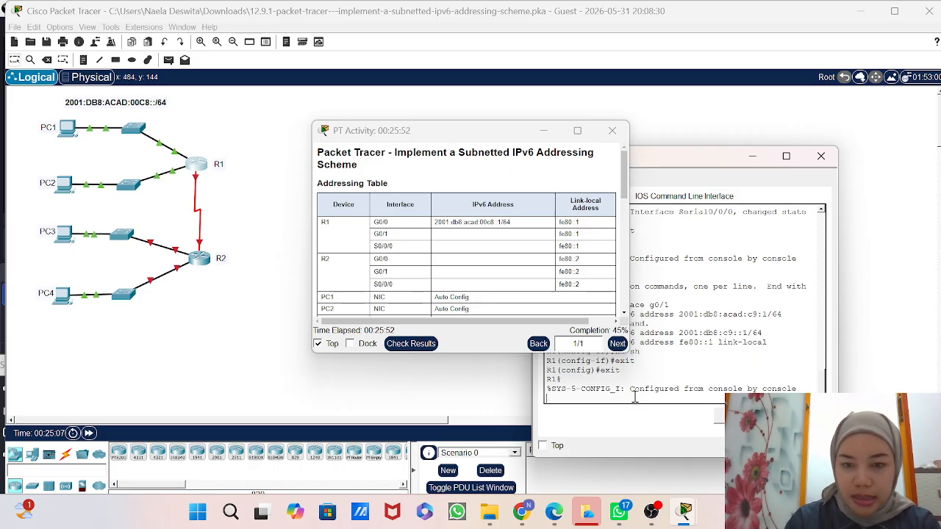
Step: Save R1's configuration with copy running-config startup-config, accepting the default destination filename, and minimize the R1 window
type("wr")
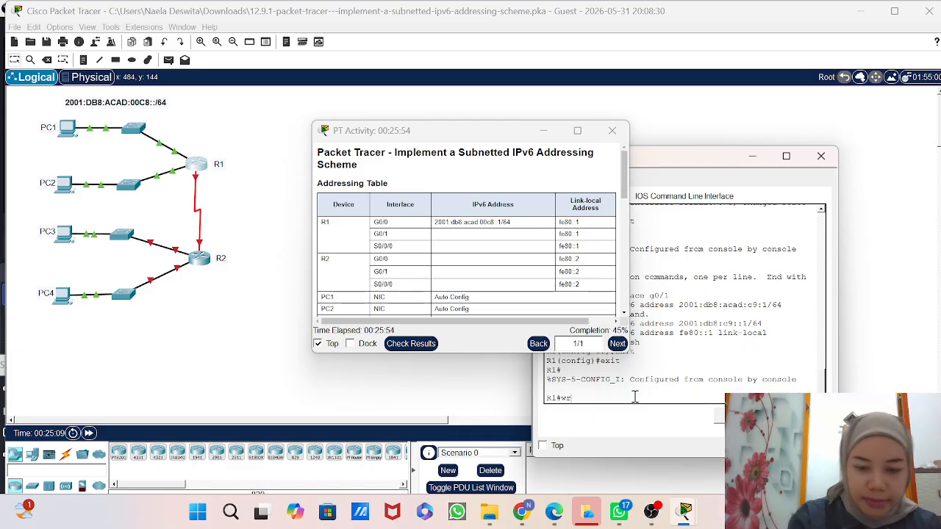
key("BackSpace")
key("BackSpace")
type("copy runn")
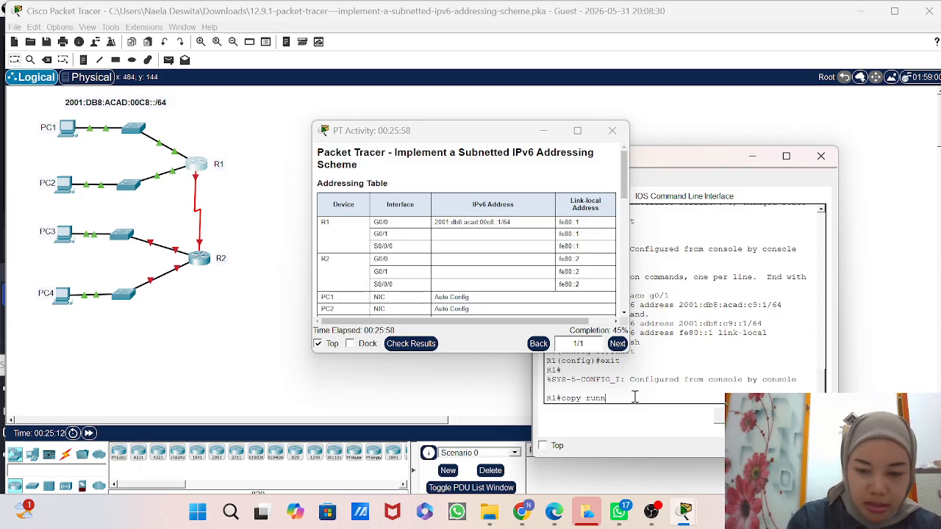
type("ing-confi")
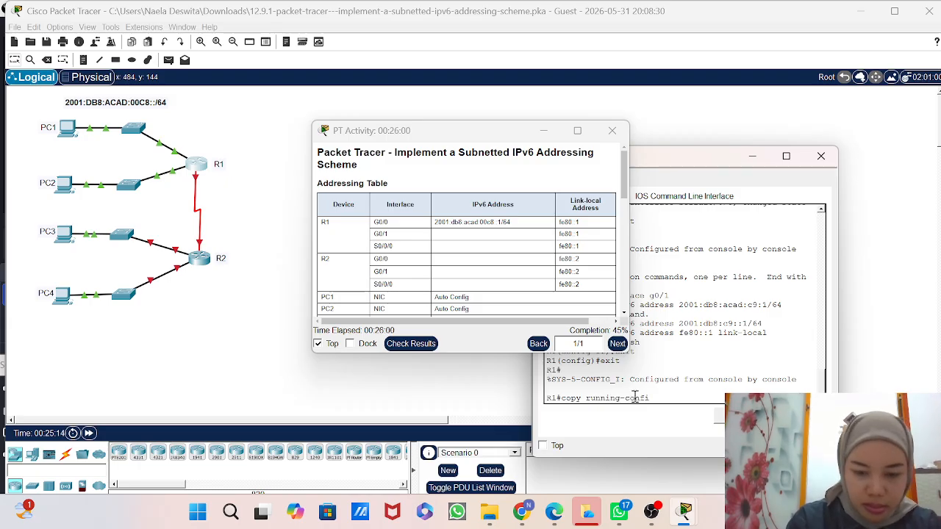
type("g start")
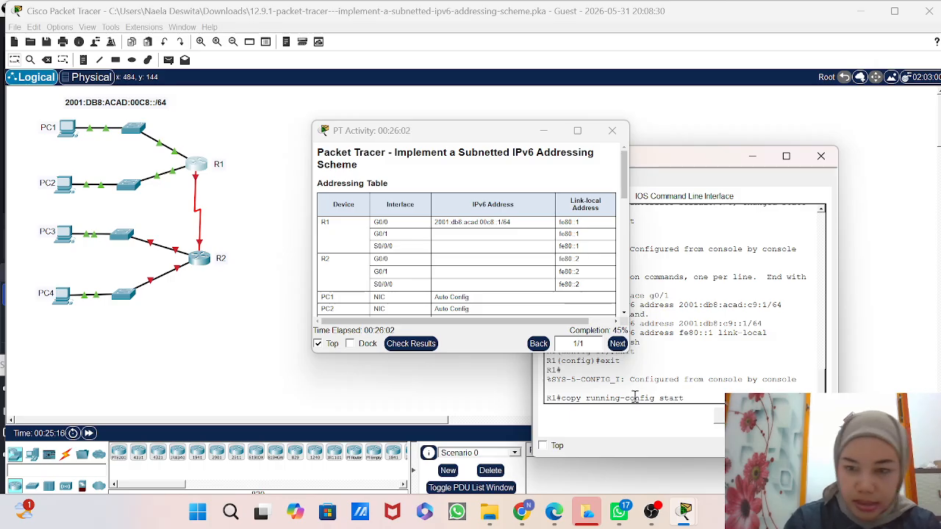
type("up-con")
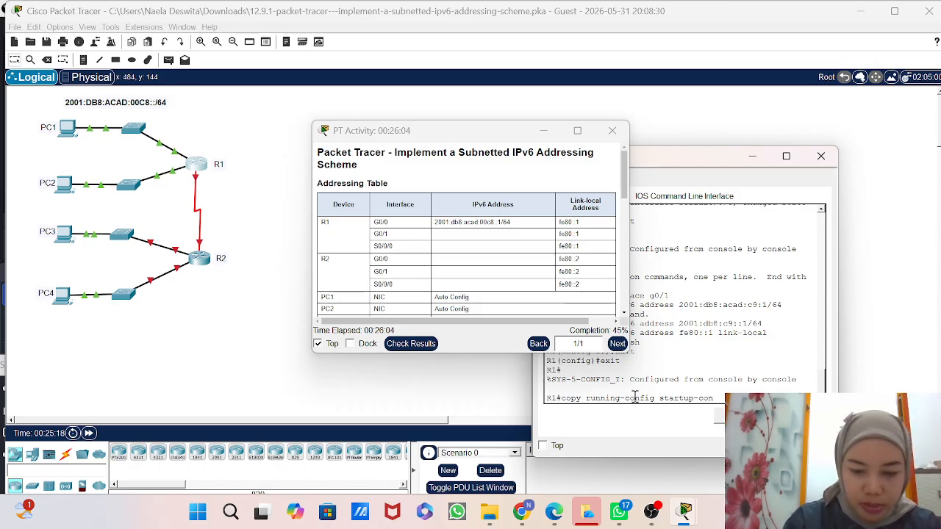
type("fig")
key("Return")
key("Return")
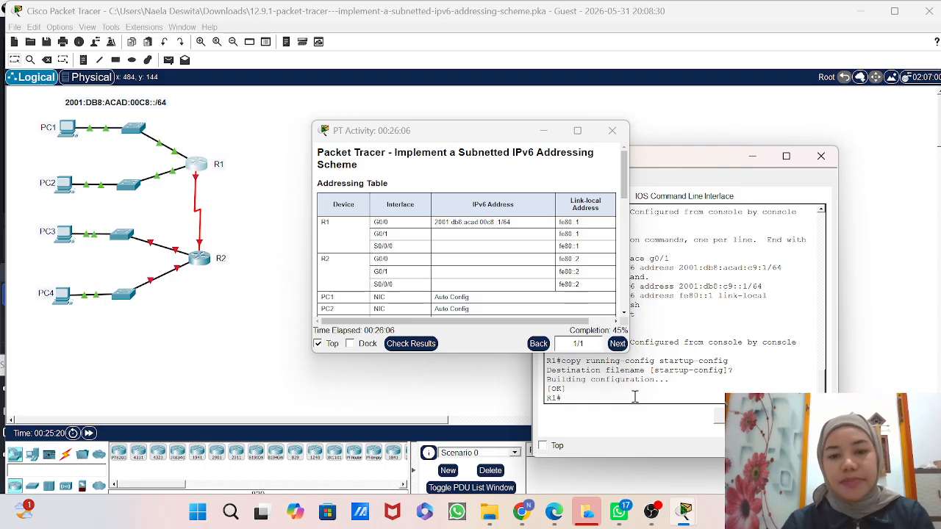
left_click(752, 156)
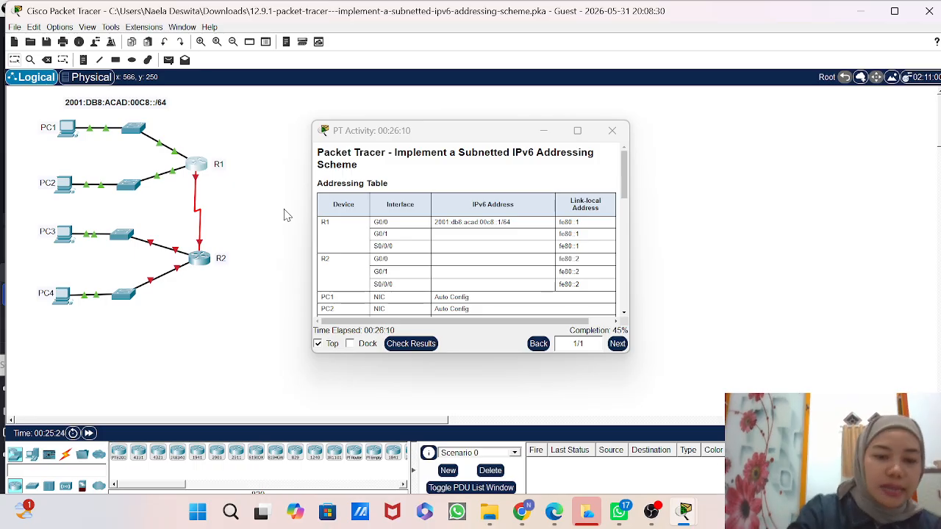
Step: Open R2's command line, start its console session, and arrange the R2 and PT Activity windows so that both are readable
left_click(203, 265)
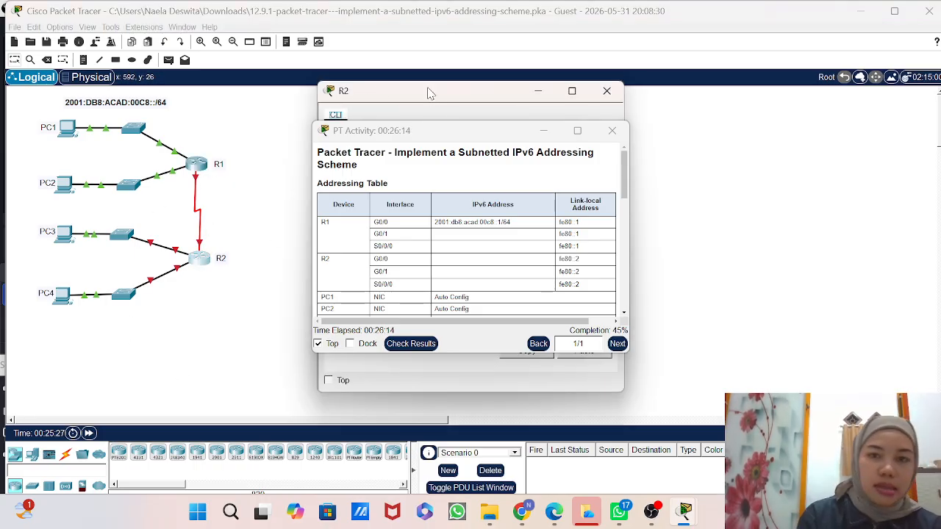
left_click_drag(434, 94, 713, 104)
left_click_drag(485, 140, 398, 247)
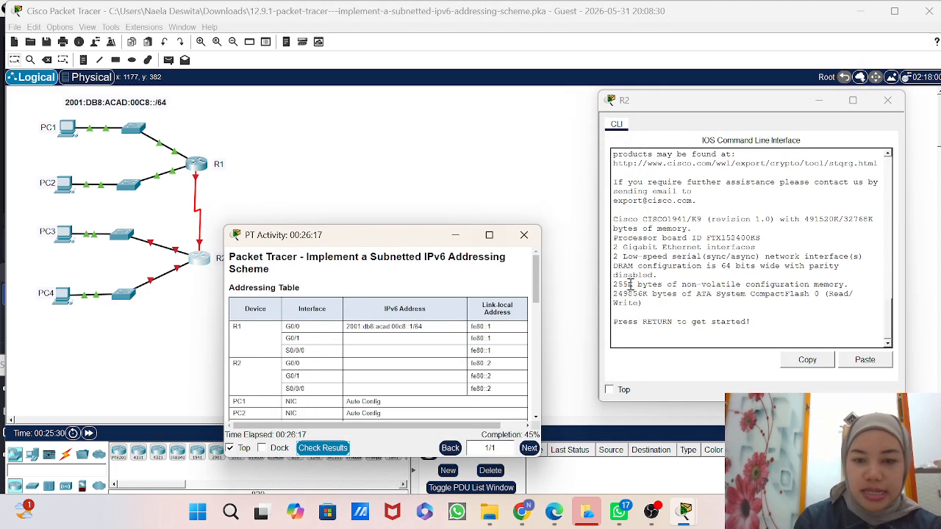
left_click(642, 339)
key("Return")
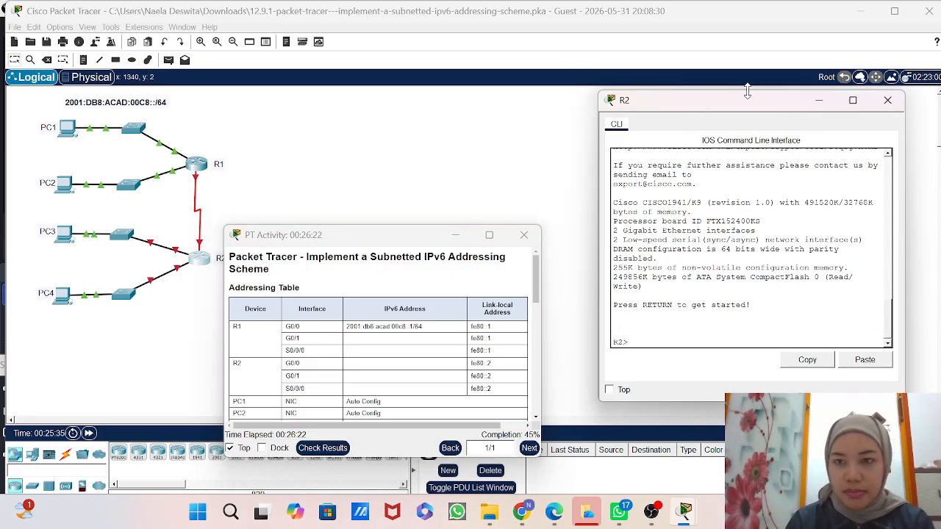
left_click_drag(750, 108, 676, 36)
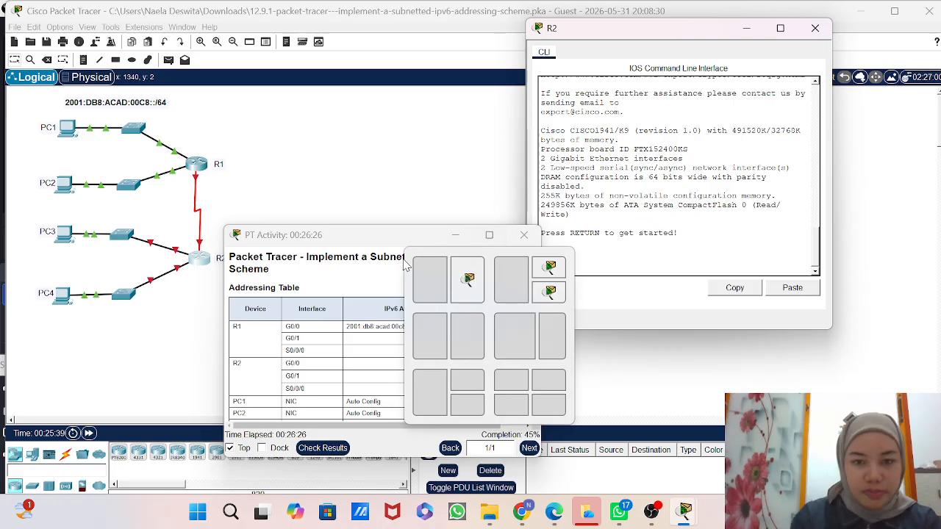
left_click_drag(382, 238, 223, 234)
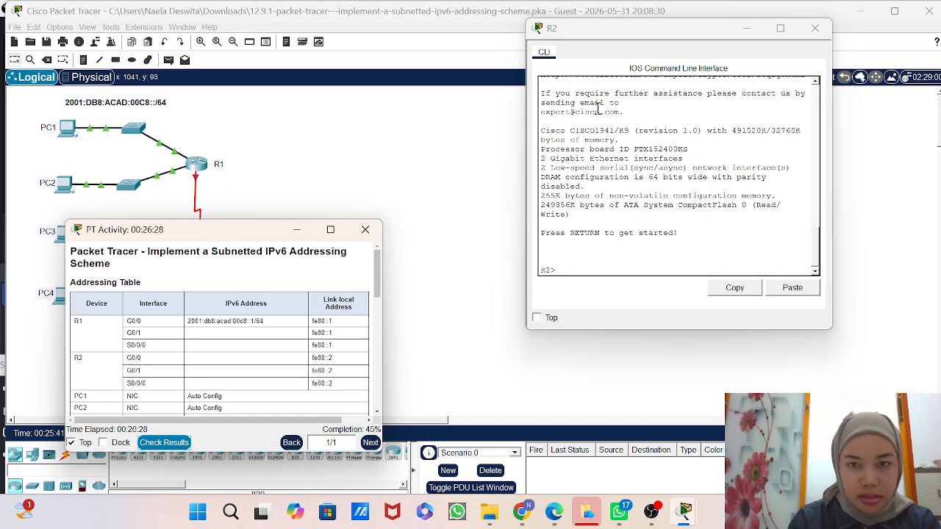
left_click(640, 32)
left_click_drag(641, 33, 505, 25)
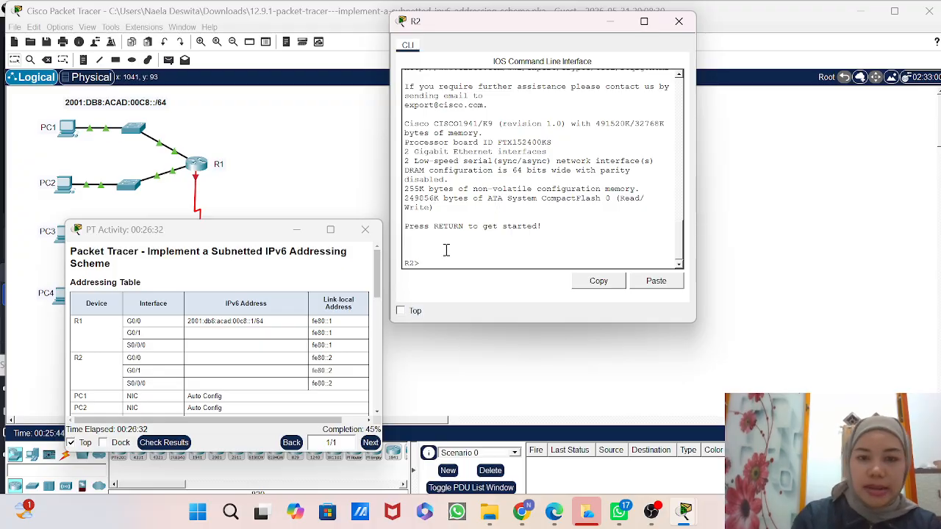
Step: Enter global configuration mode on R2 with en and conf t, and enable IPv6 routing with ipv6 unicast-routing
type("en")
key("Return")
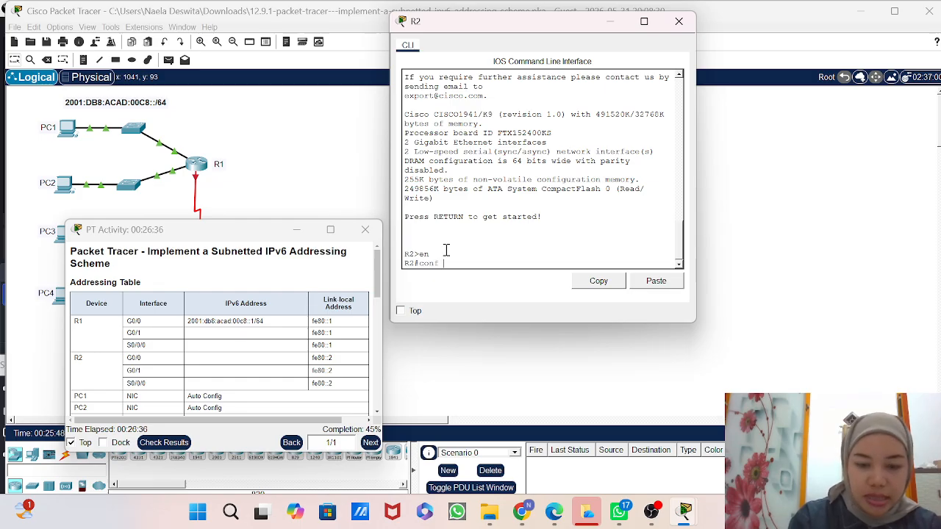
key("Return")
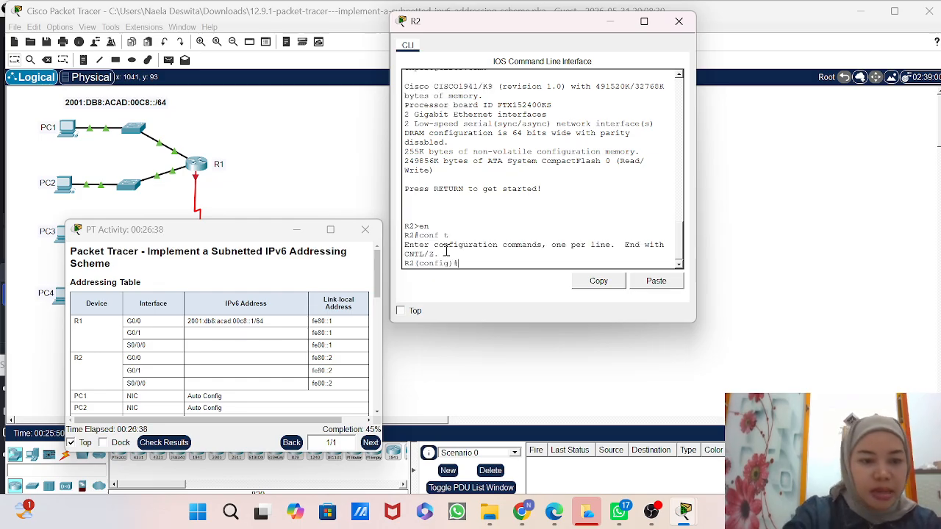
type("ipv6")
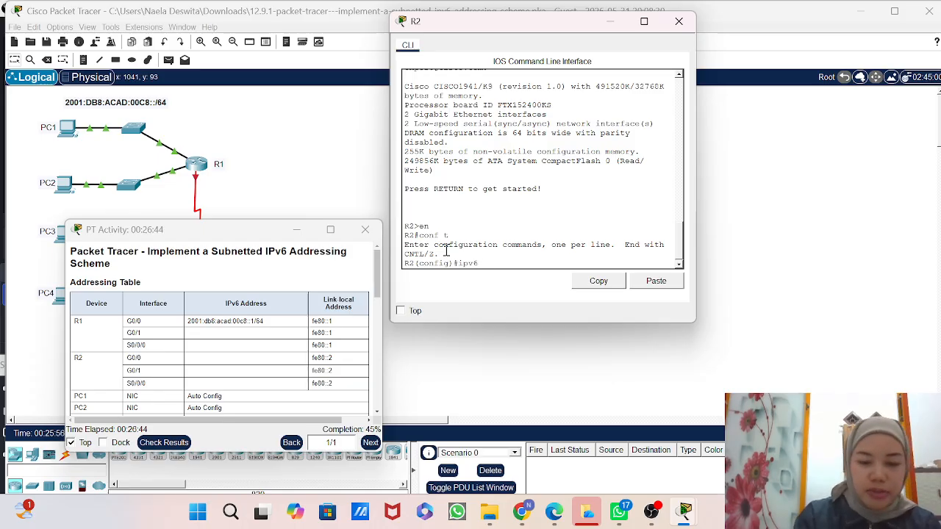
type(" unica")
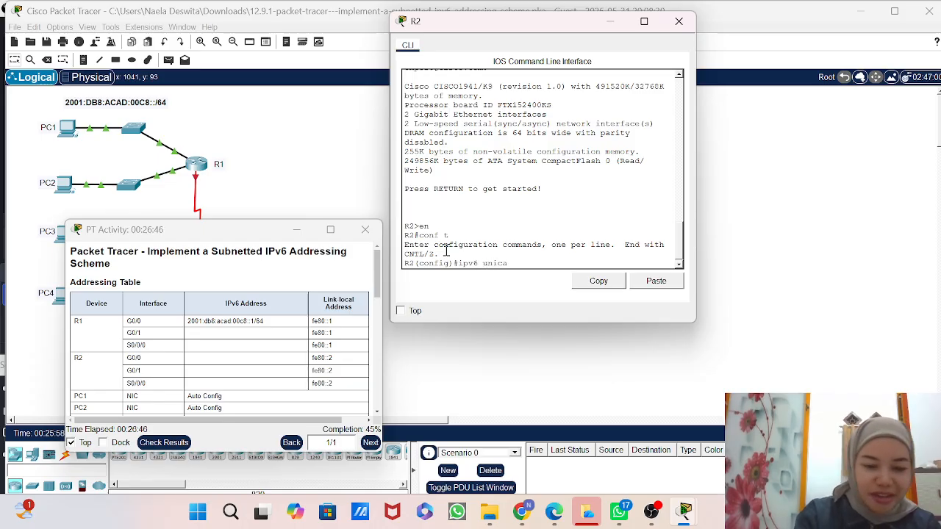
type("st-rou")
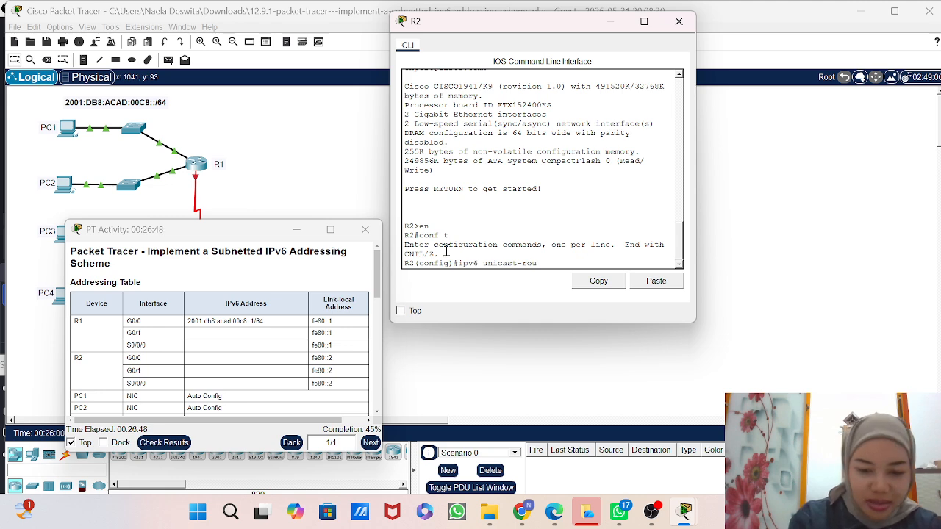
type("ting")
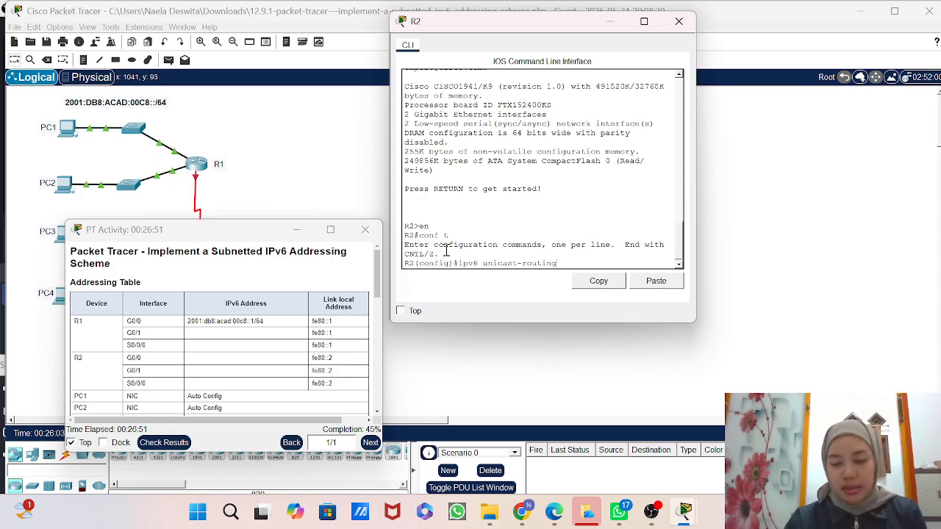
key("Return")
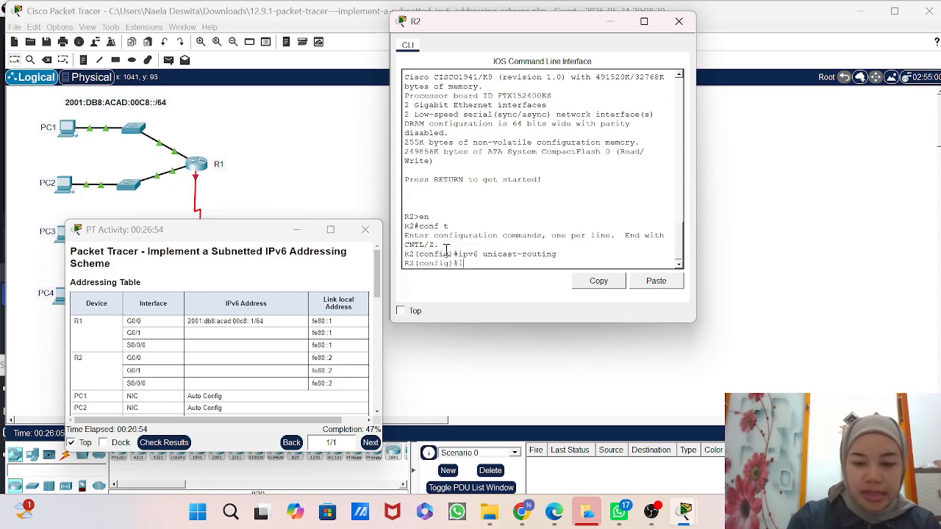
Step: Enter interface configuration mode for g0/0 on R2
type("interface ")
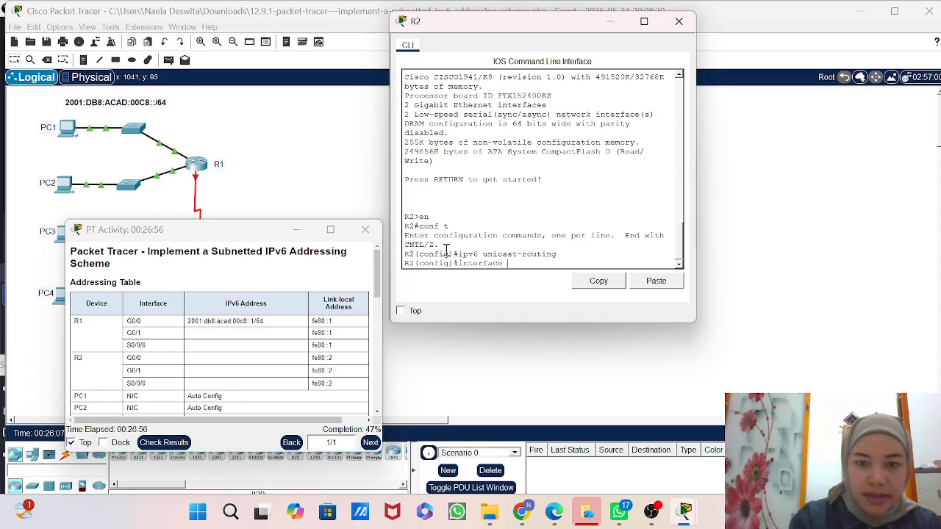
type("g0")
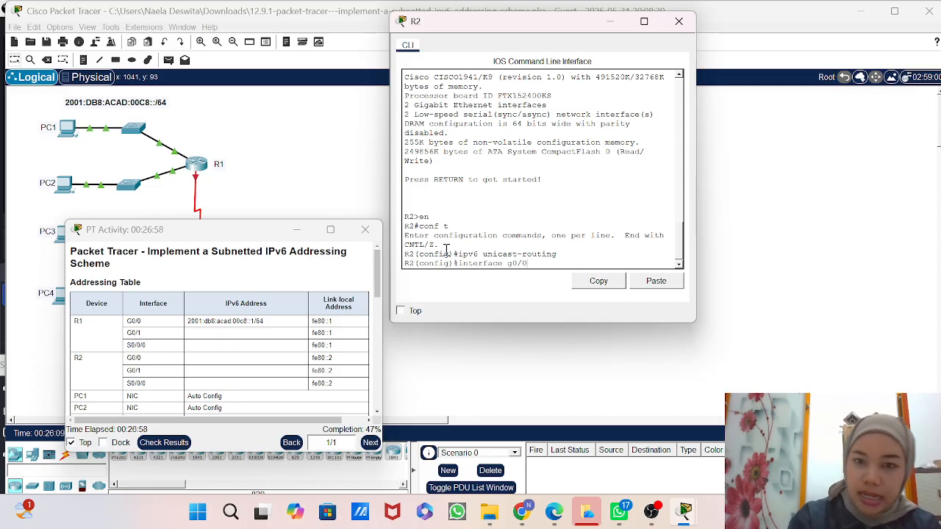
type("/0")
key("Return")
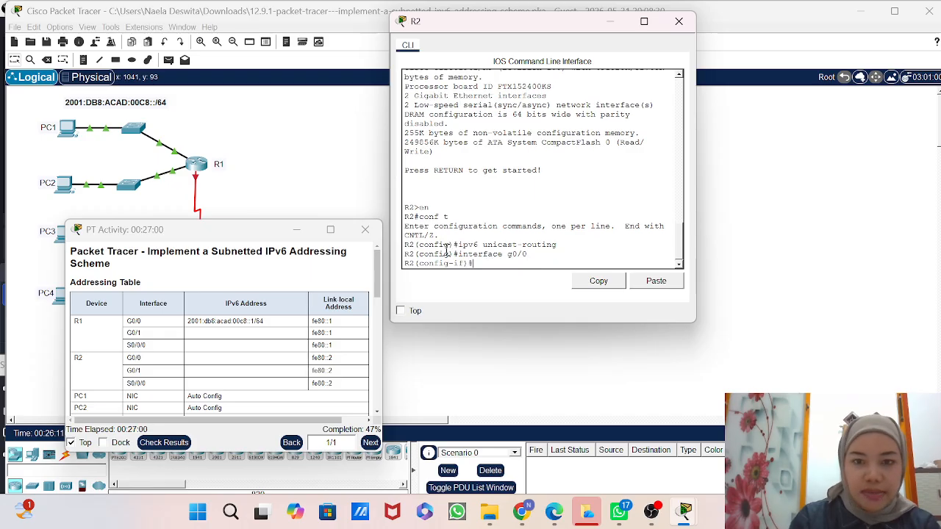
Step: Try to assign 2001:db8:acad:ca::1/64 to R2's g0/0 interface using the command spelled iv6 address
type("ip")
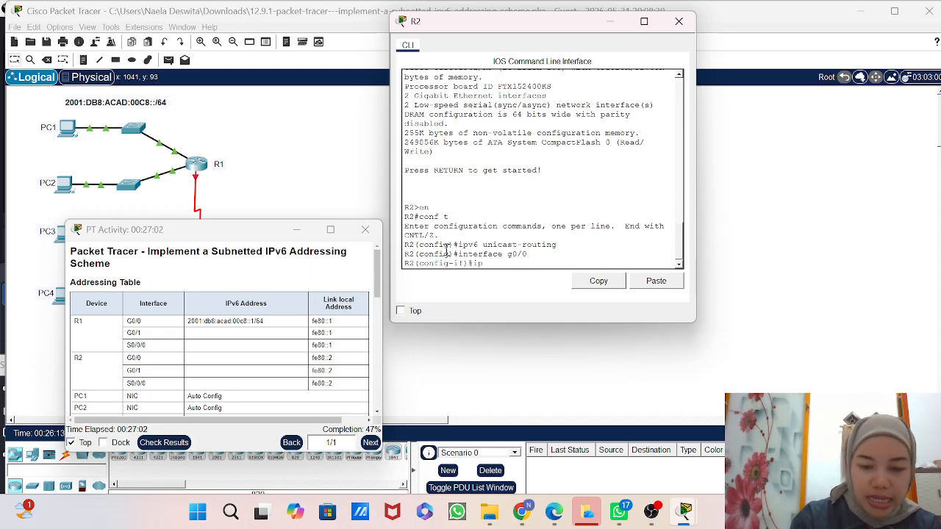
type("v")
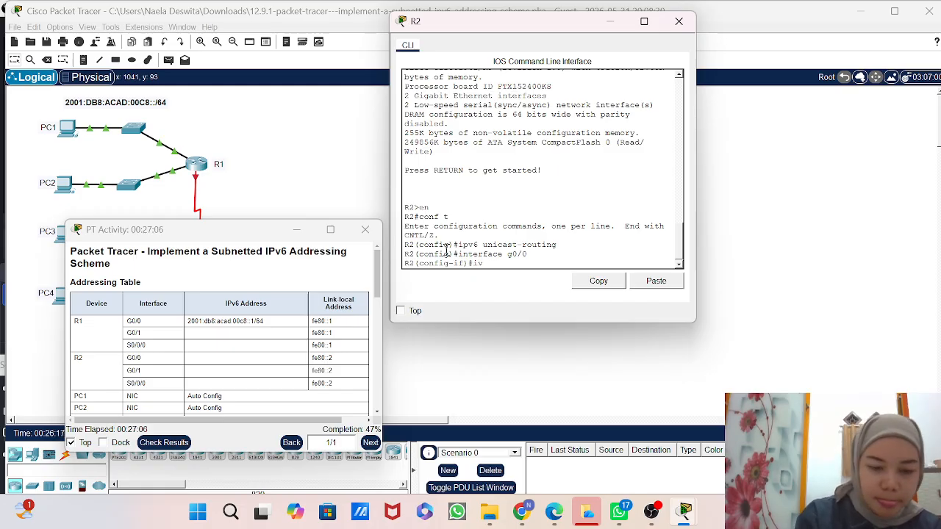
type("pv6 addres")
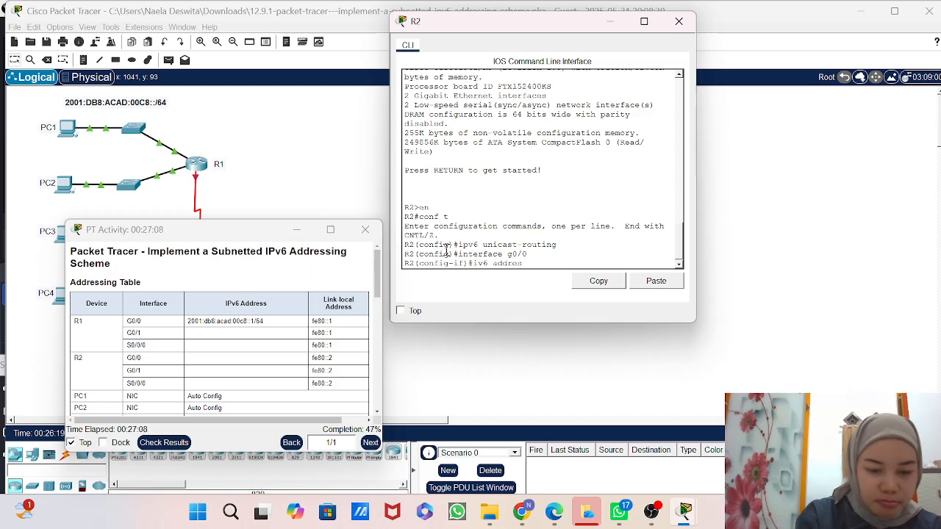
type("s 2001")
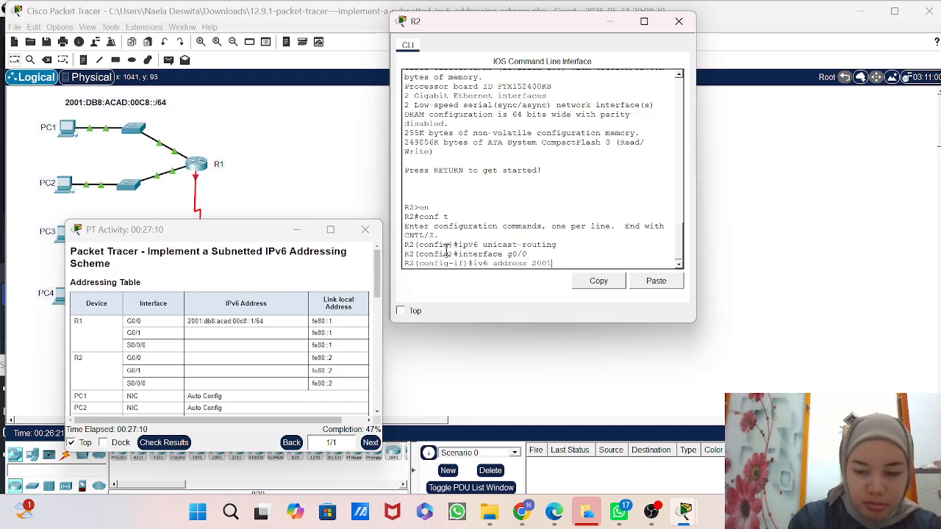
type(":db")
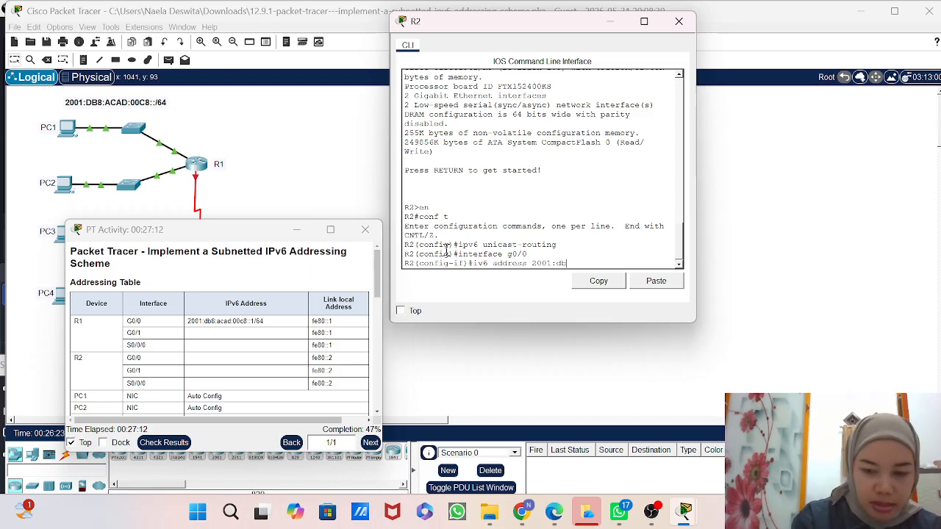
type("8:")
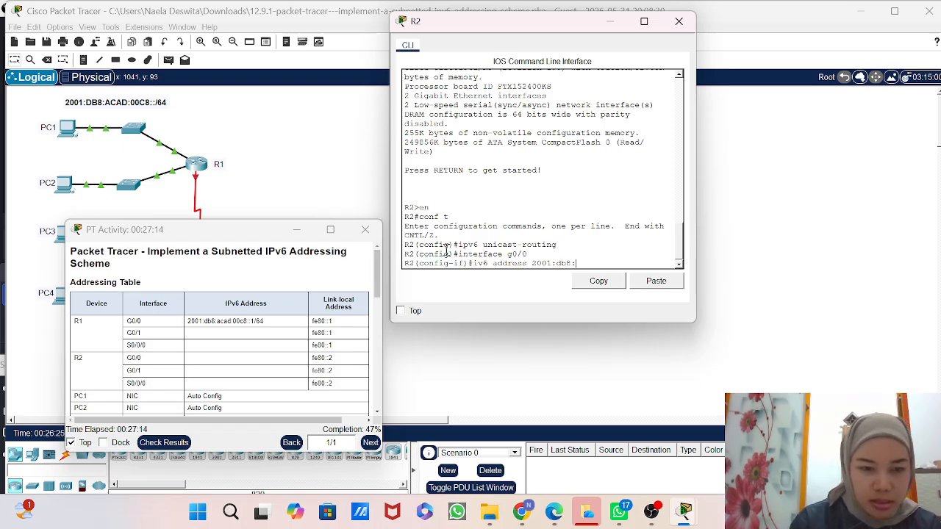
type("acad")
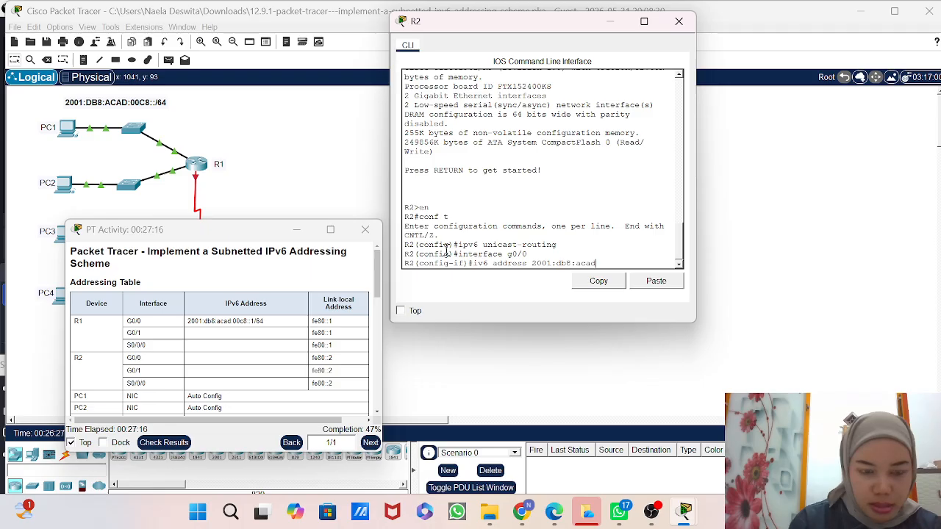
type(":ca:")
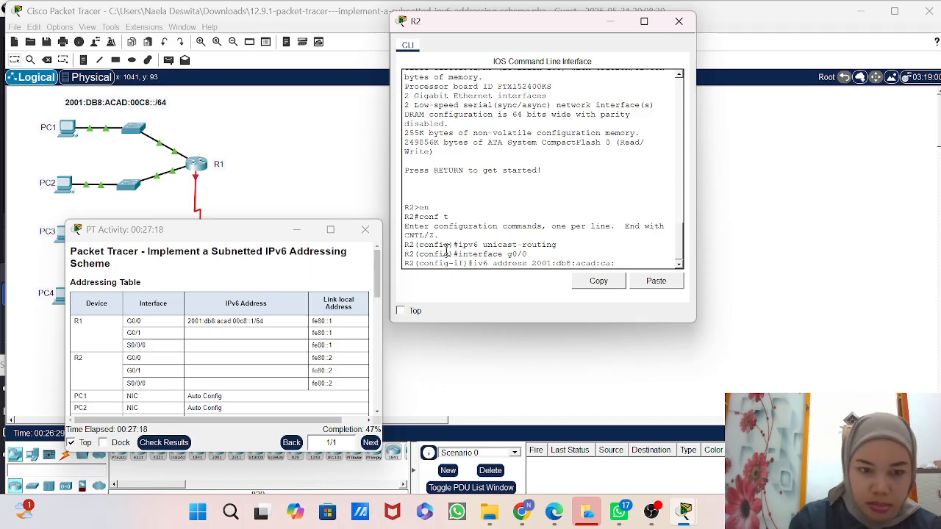
type(":1/6")
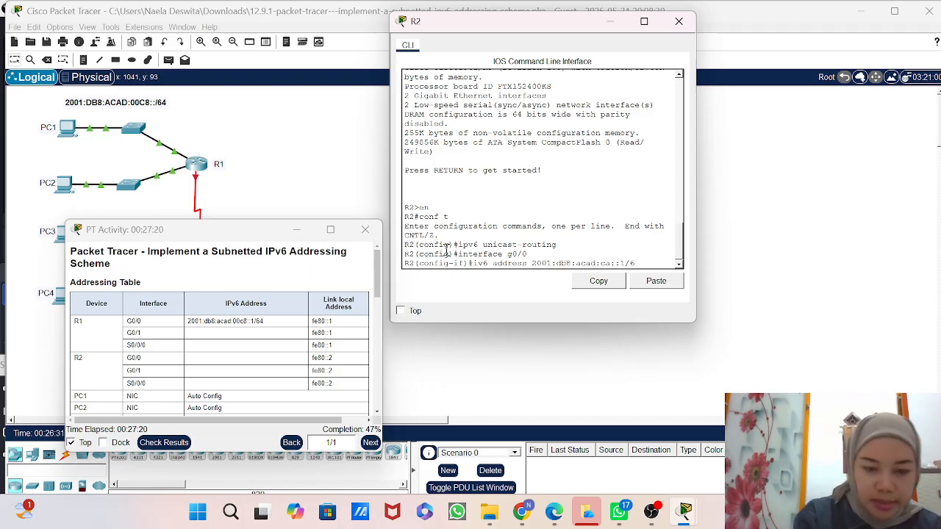
type("4")
key("Return")
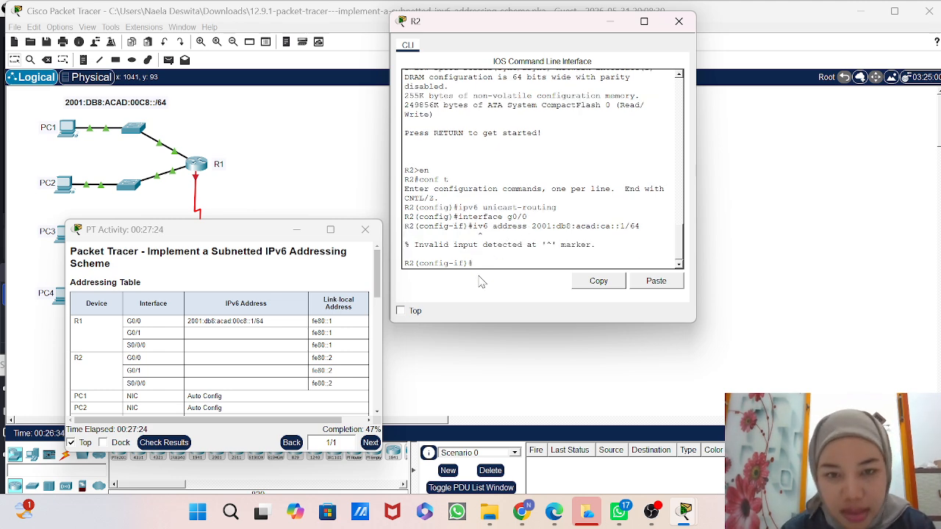
double_click(482, 226)
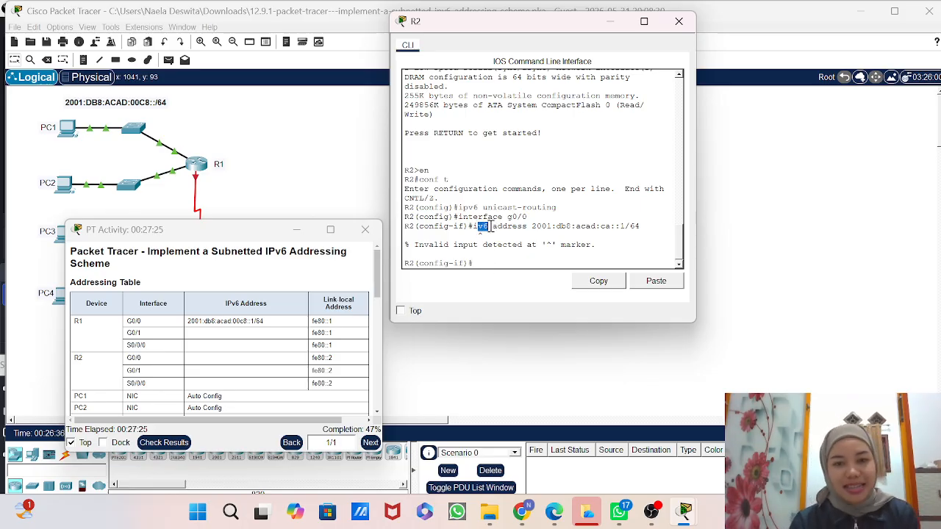
Step: Assign the IPv6 address 2001:db8:acad:ca::1/64 to R2's g0/0 interface with the ipv6 address command
left_click(478, 263)
type("i")
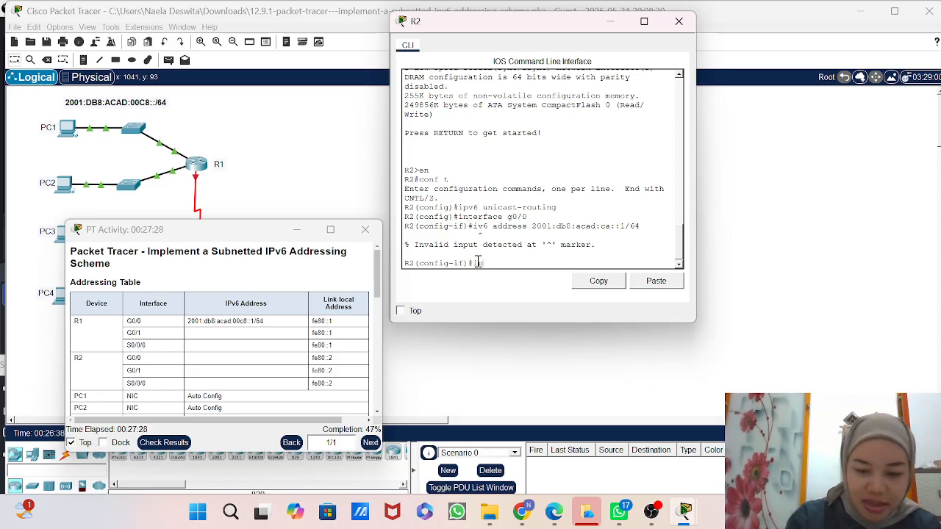
type("pv6 addr")
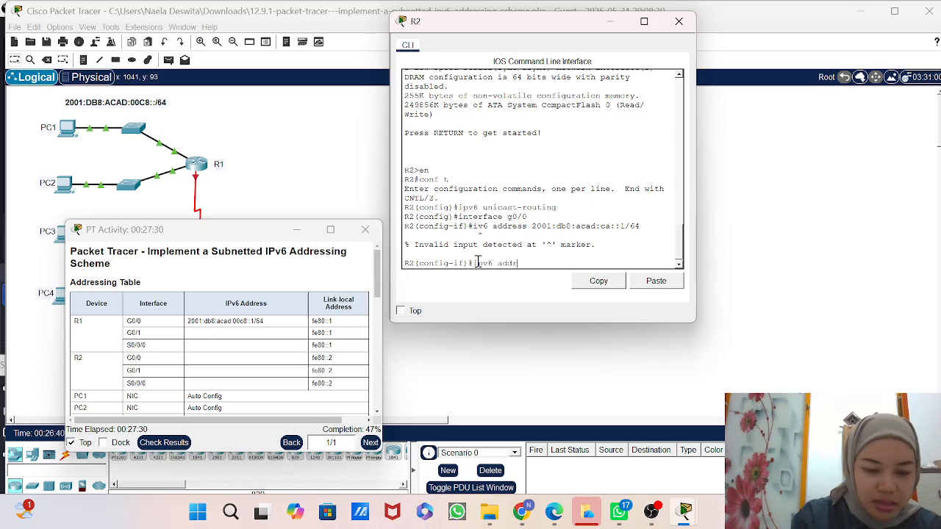
type("ess 200")
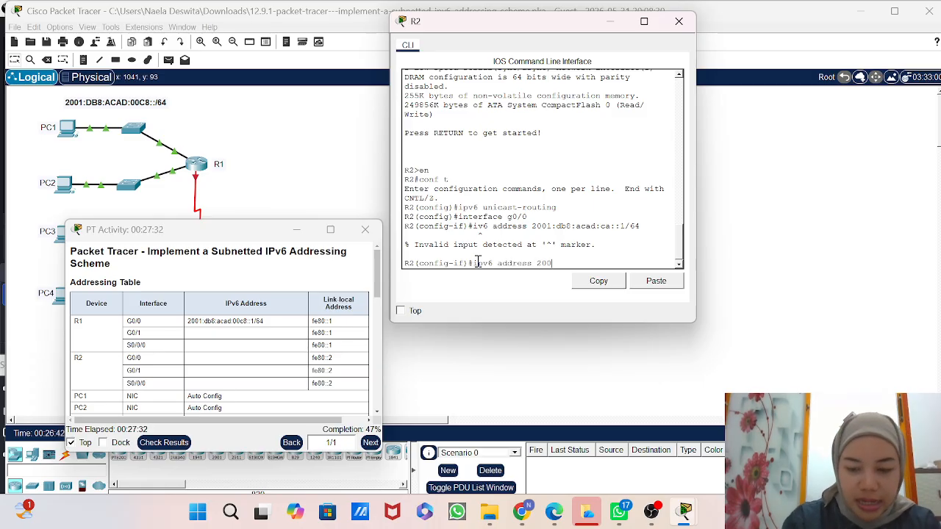
type("1:")
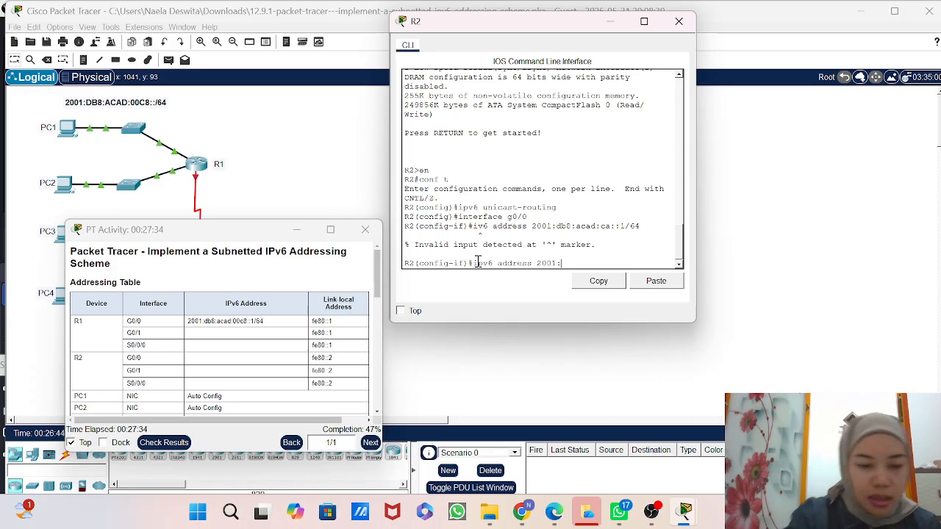
type("db")
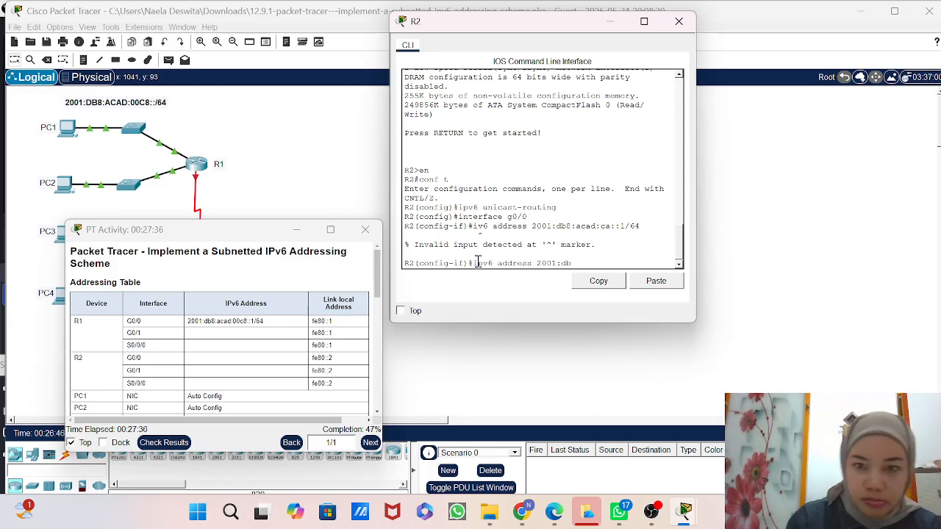
key("BackSpace")
type("b8:acad")
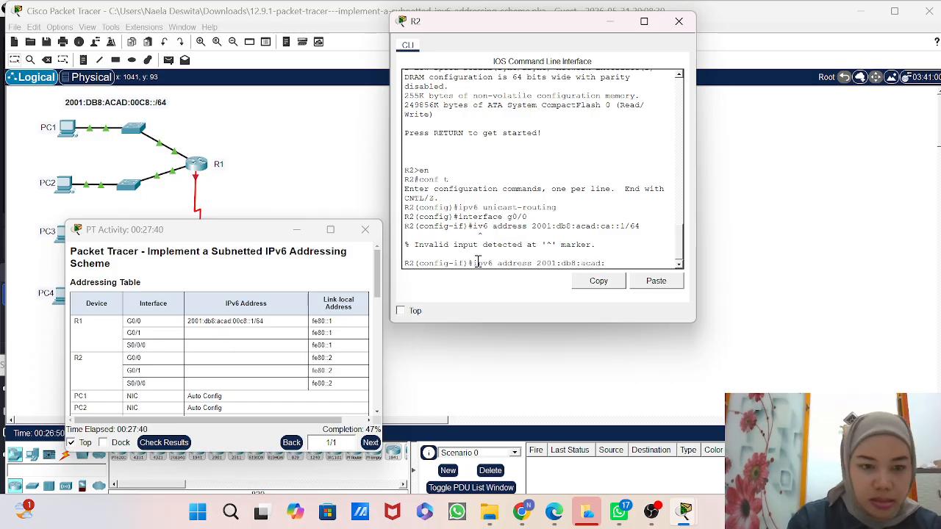
type(":ca")
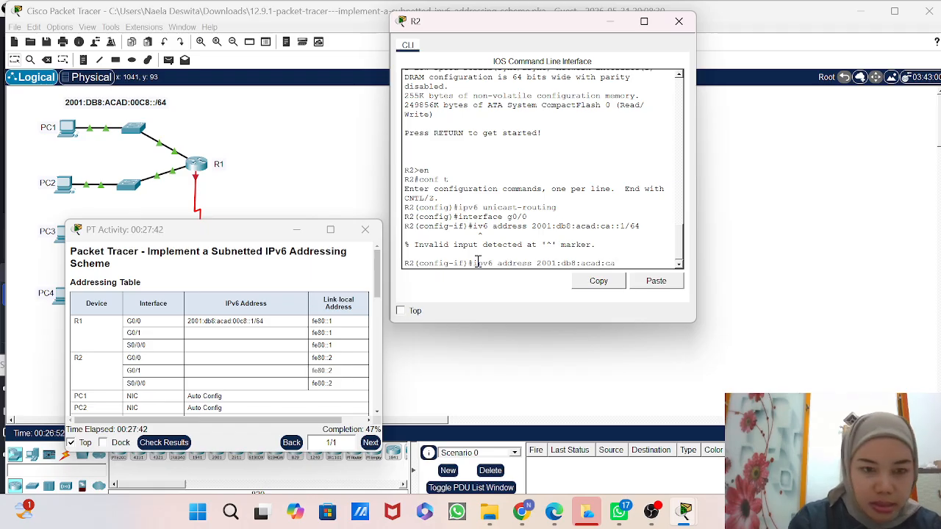
type("::")
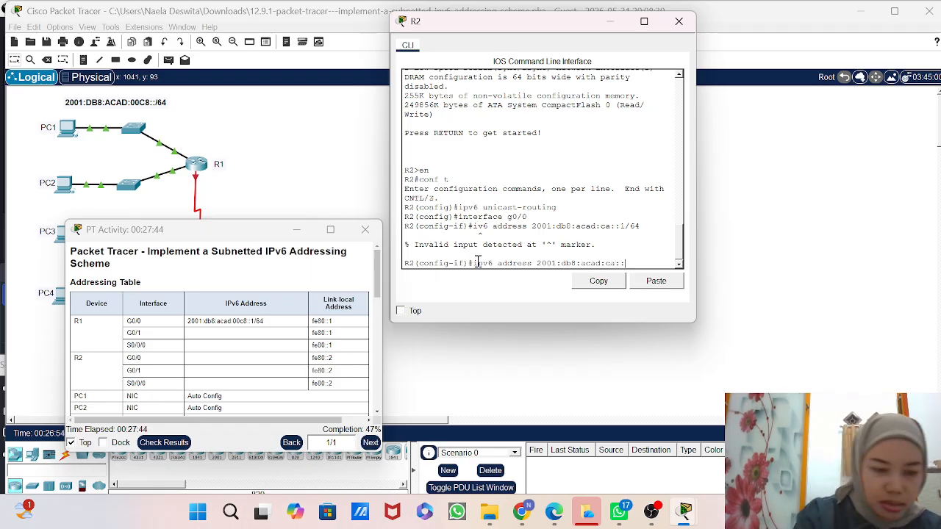
type(":1/64")
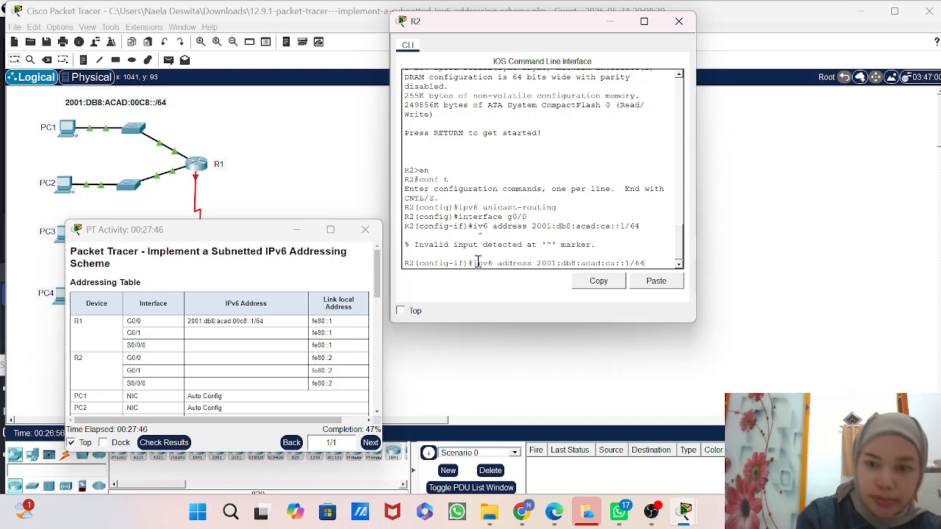
key("Return")
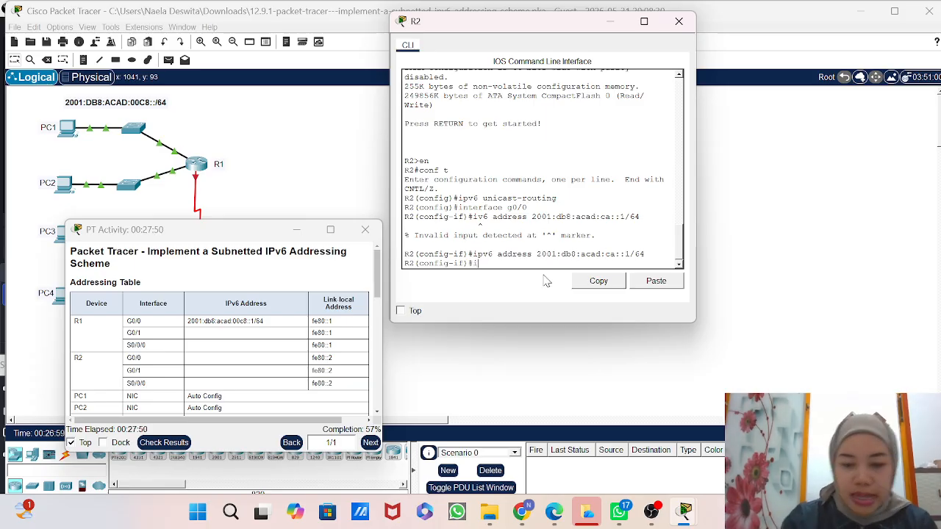
Step: Set fe80::2 as the link-local address of R2's g0/0 interface and enable the interface with no sh
type("ipv6")
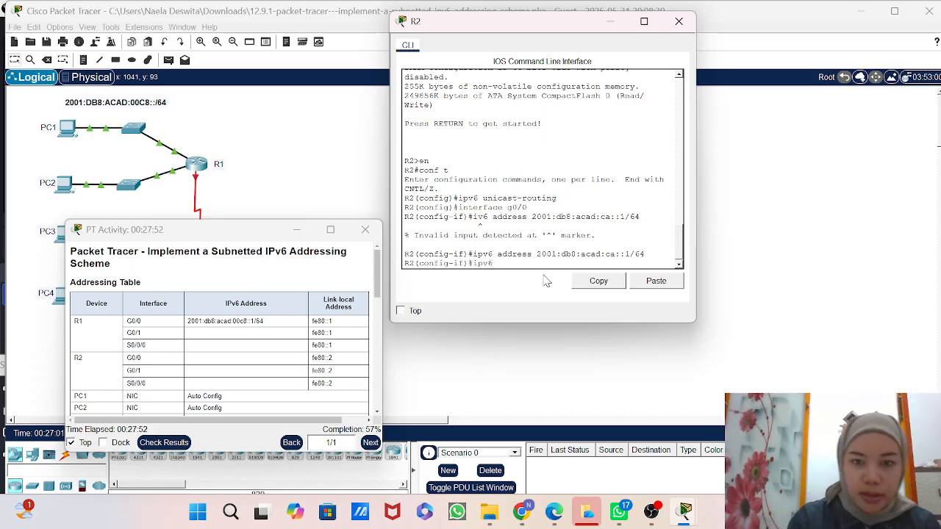
type(" address")
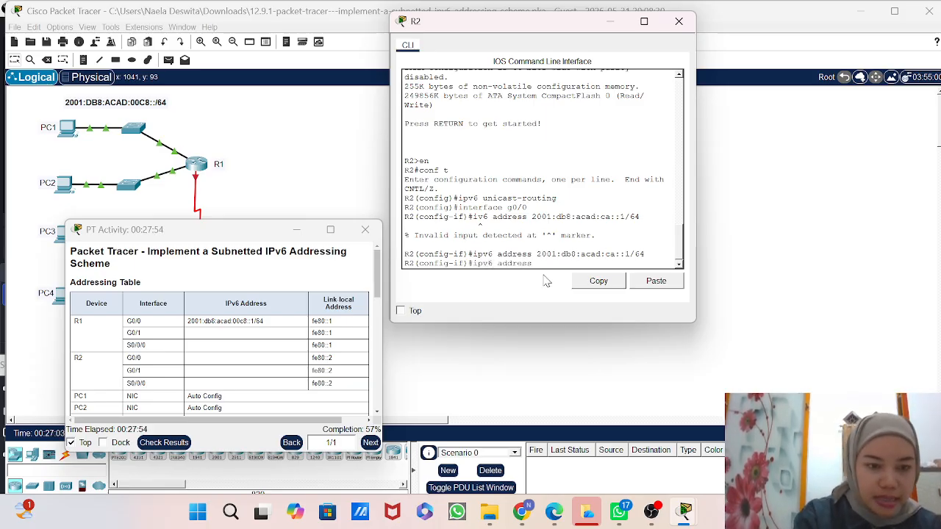
type(" fe")
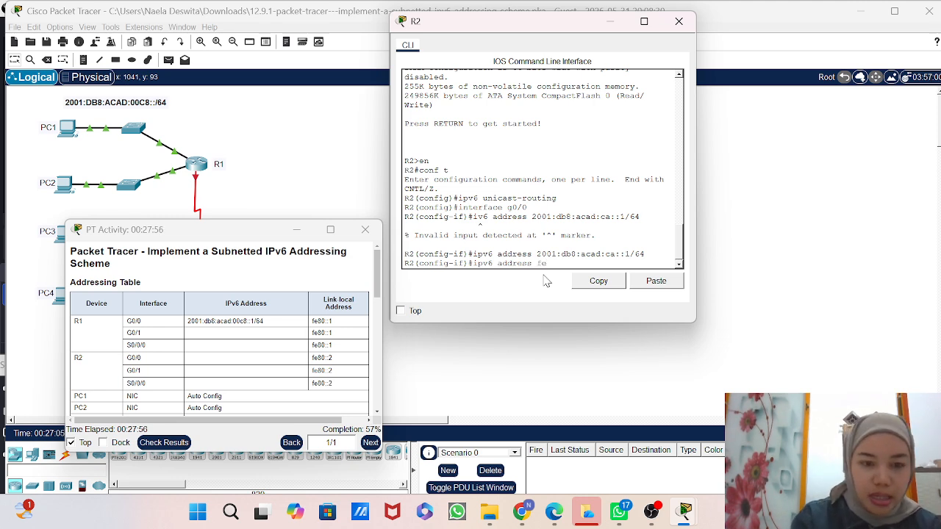
type("80:")
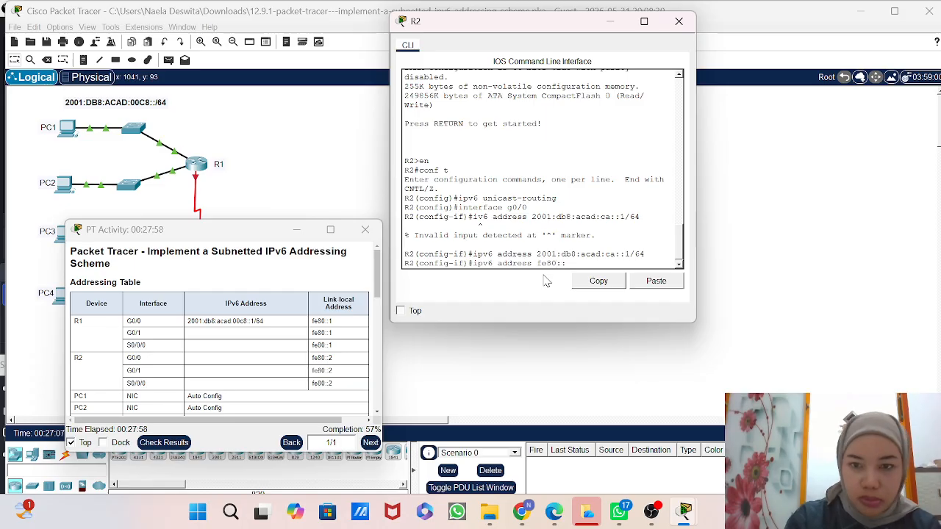
type(":2")
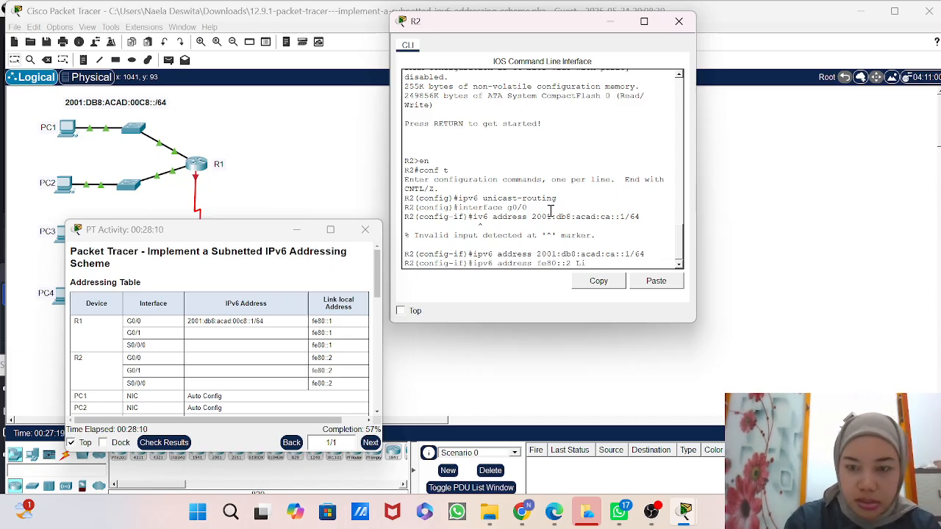
type("Link")
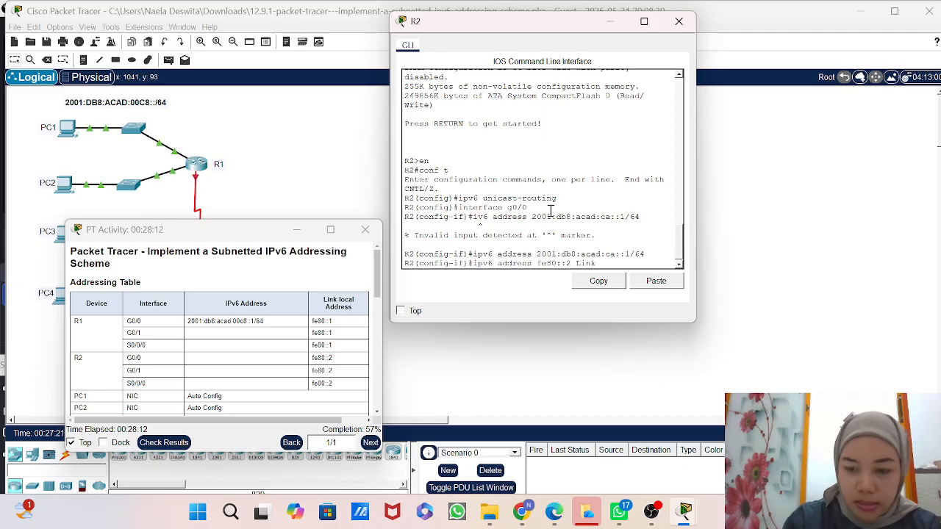
type("-locak")
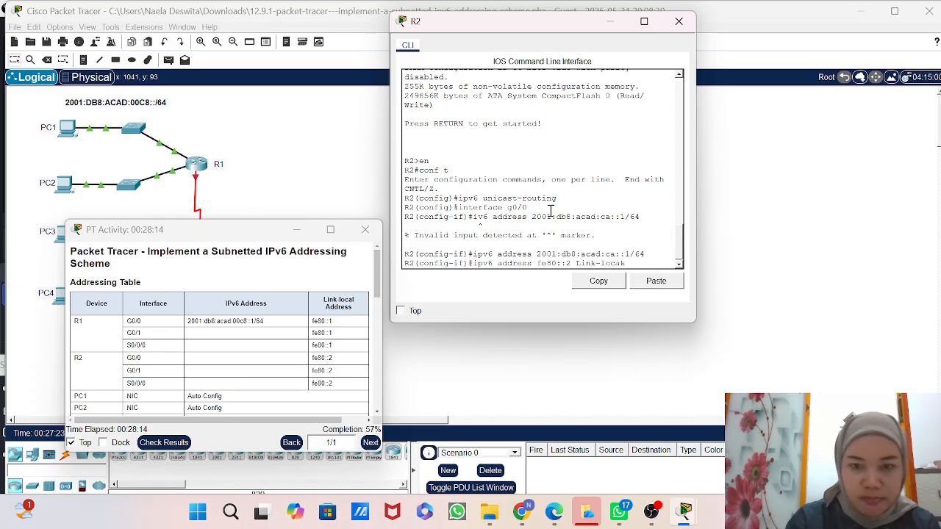
key("BackSpace")
type("l")
key("Return")
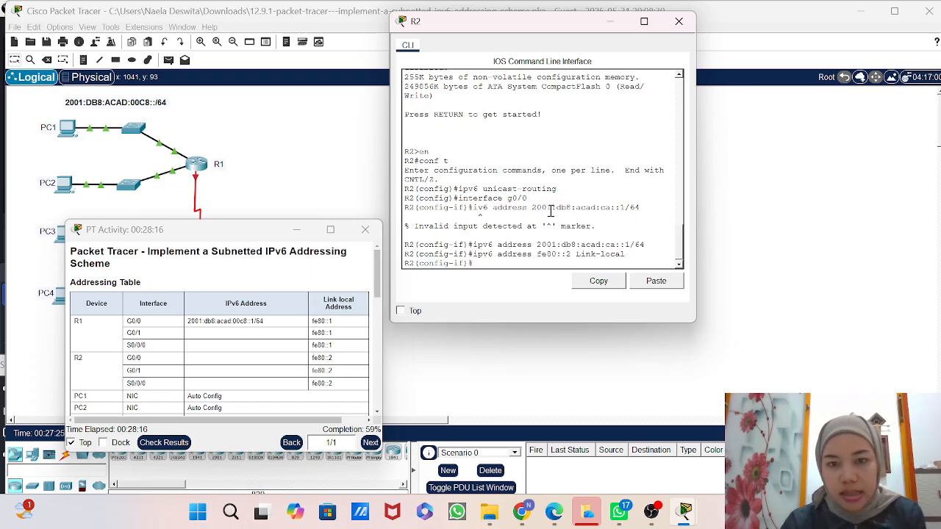
type("no sh")
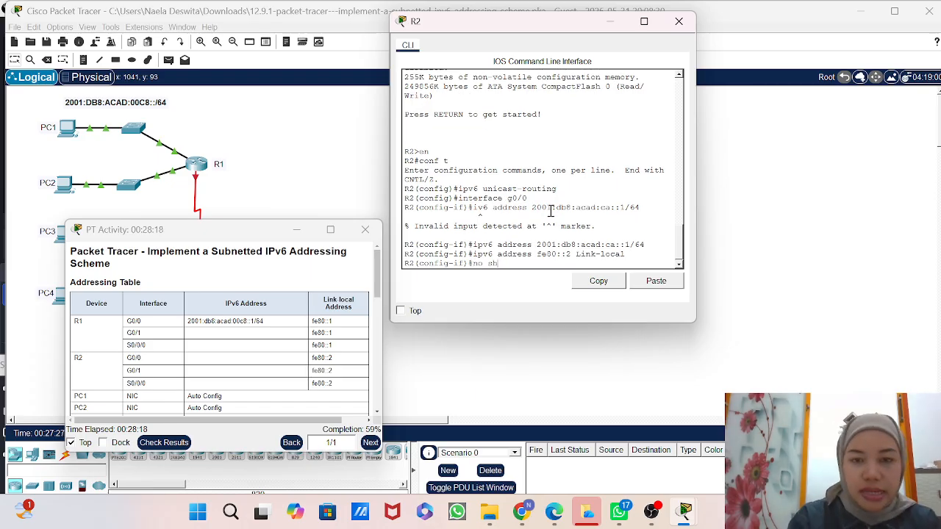
key("Return")
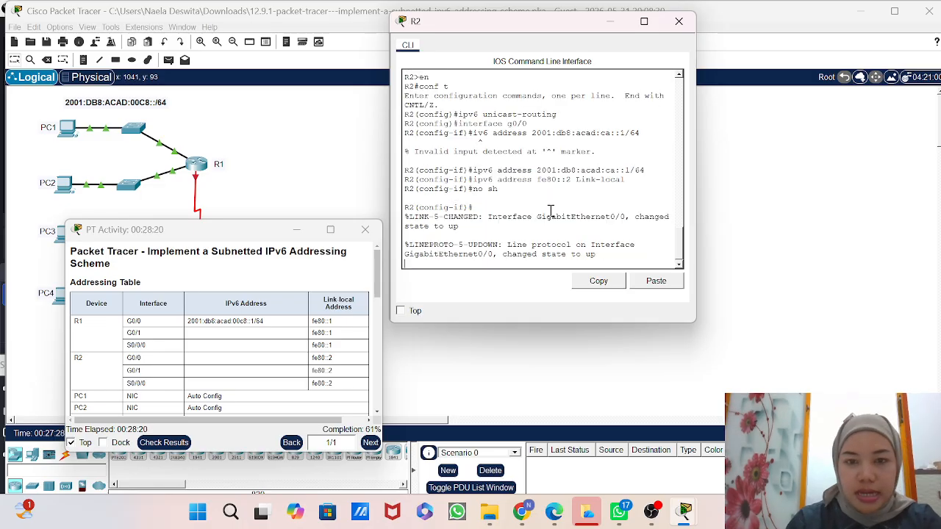
Step: Enter interface configuration mode for g0/1 on R2
type("i")
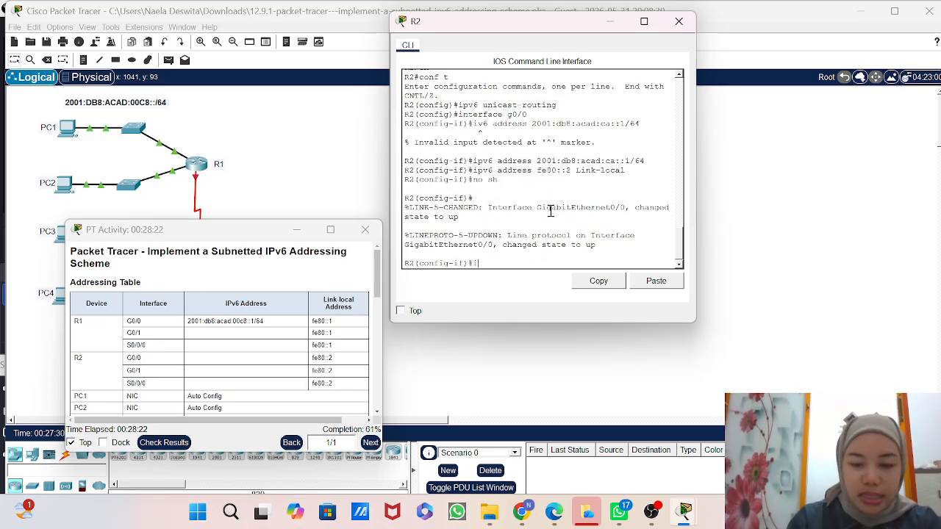
type("nterface")
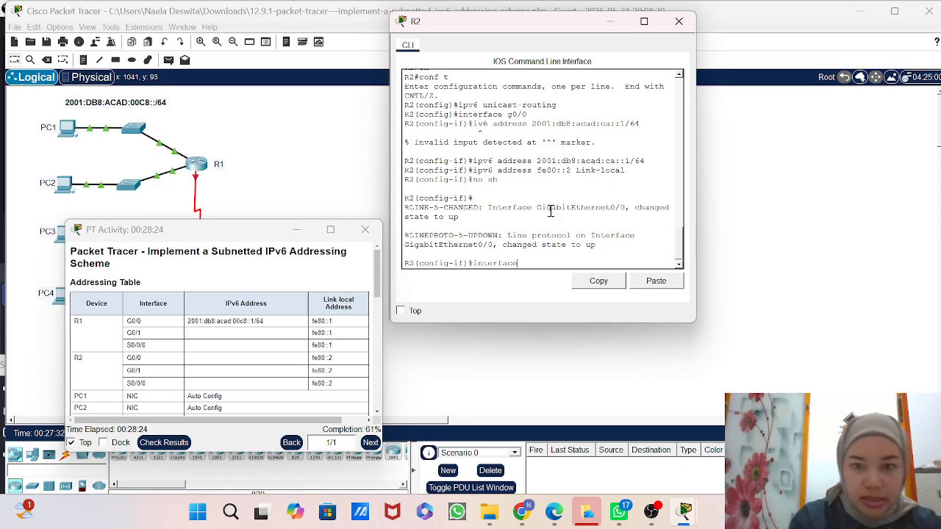
type(" g")
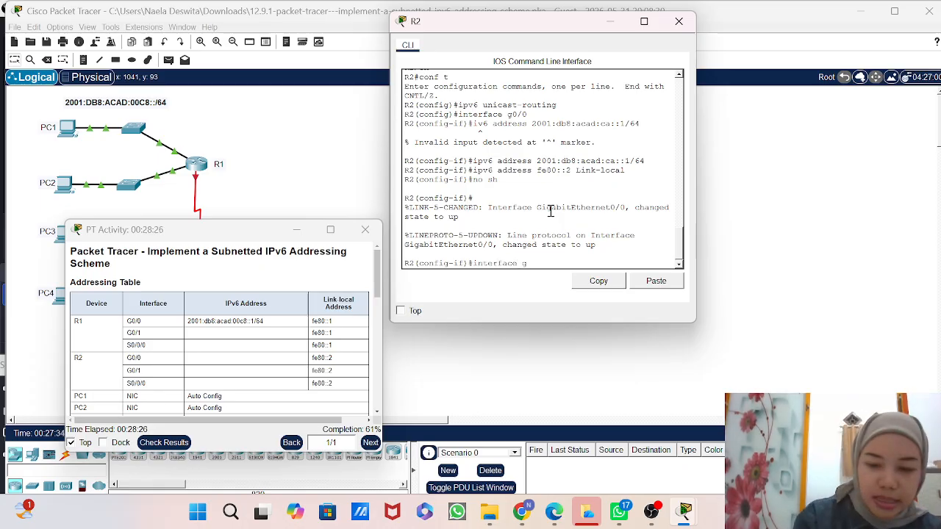
type("0/1")
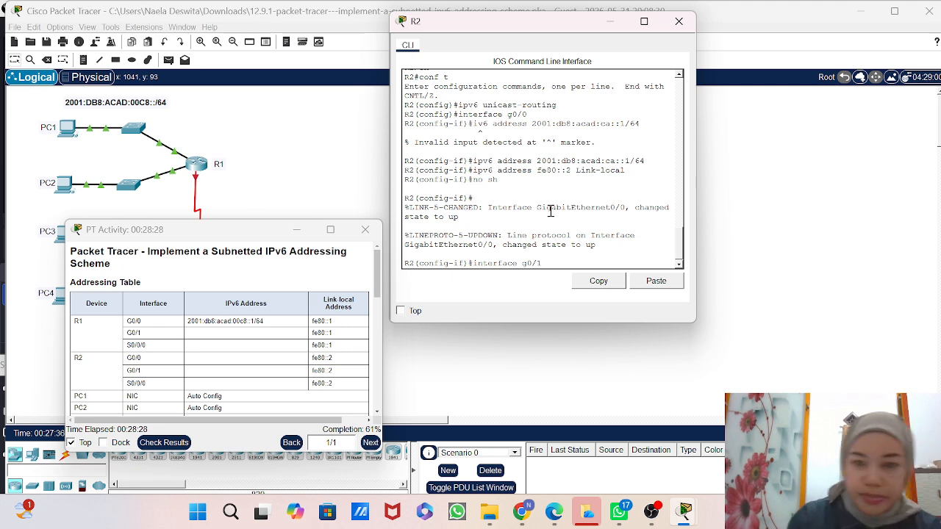
key("Return")
Step: Assign the IPv6 address 2001:db8:acad:cb::1/64 to R2's g0/1 interface
type("ipv")
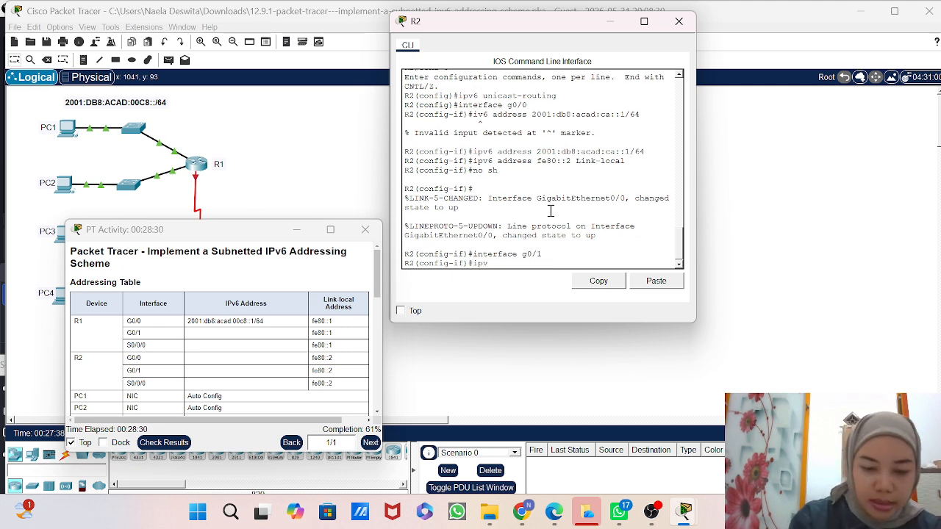
type("6 address")
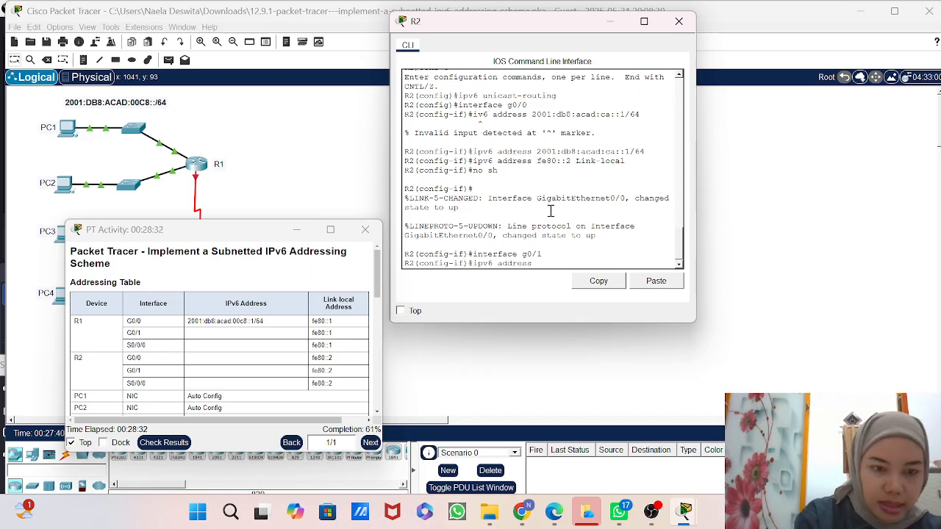
type(" 2")
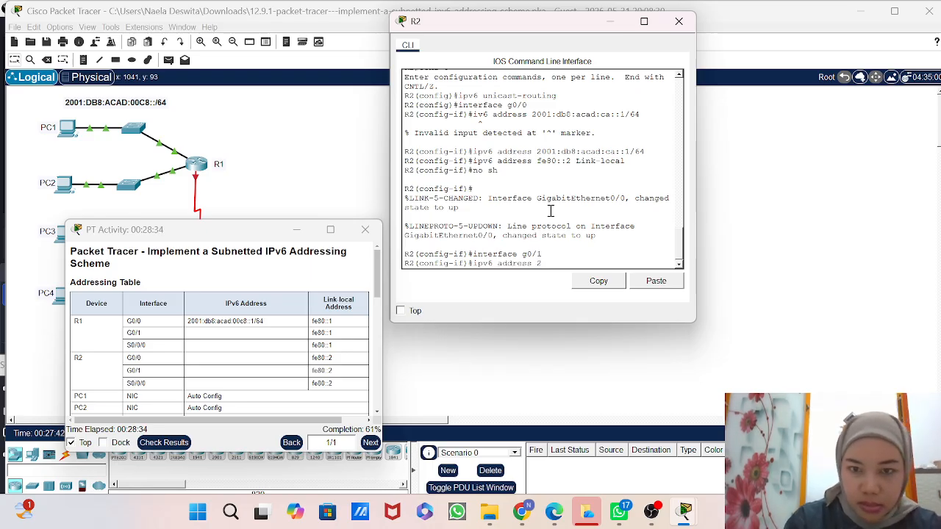
type("001")
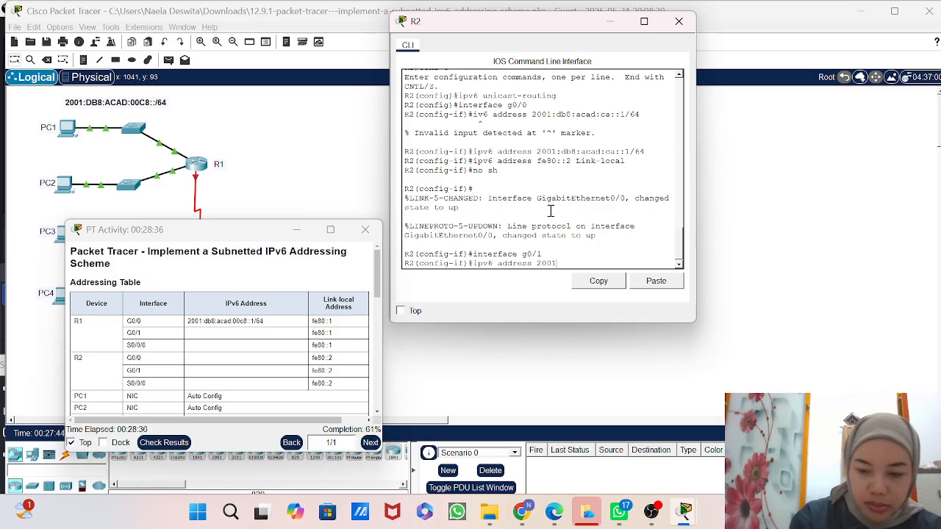
type(":db8")
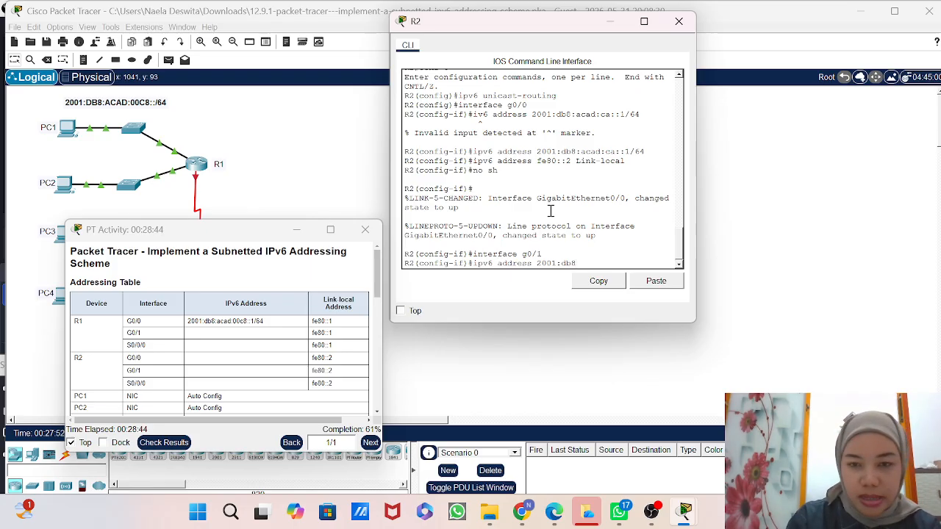
type(":acad:c")
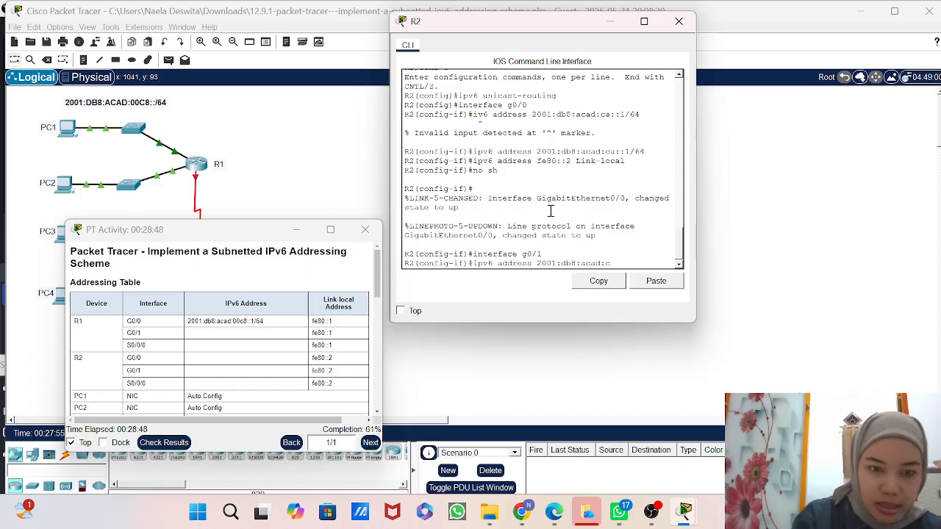
type("b::")
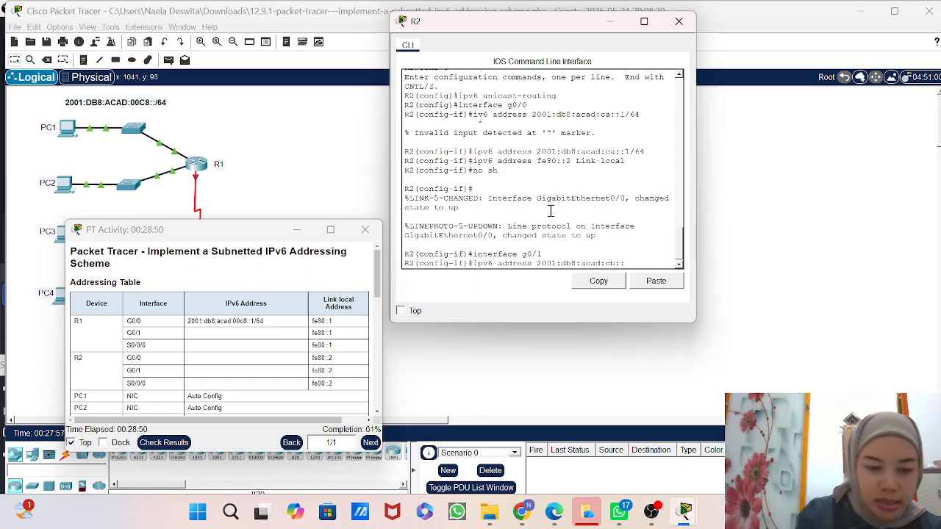
type("1/64")
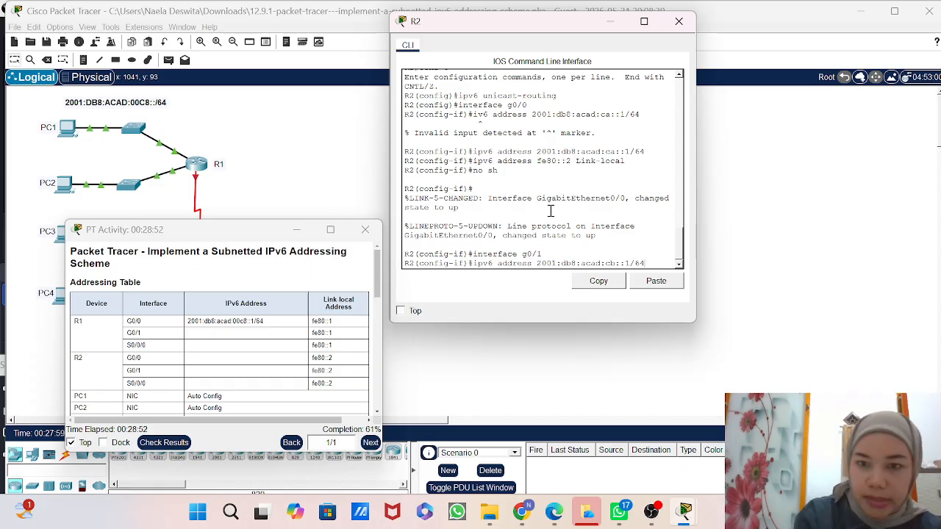
key("Return")
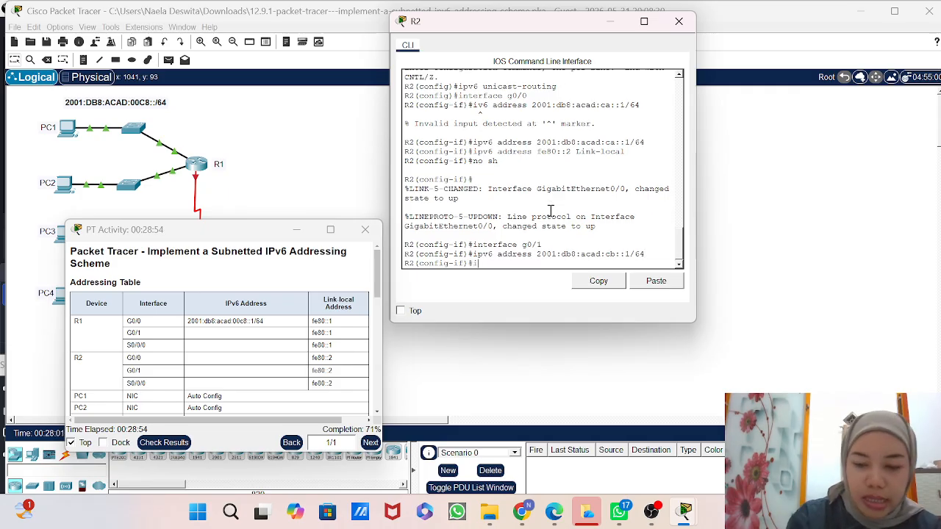
Step: Set fe80::2 as the link-local address of R2's g0/1 interface and enable the interface with no sh
type("ipv6 ")
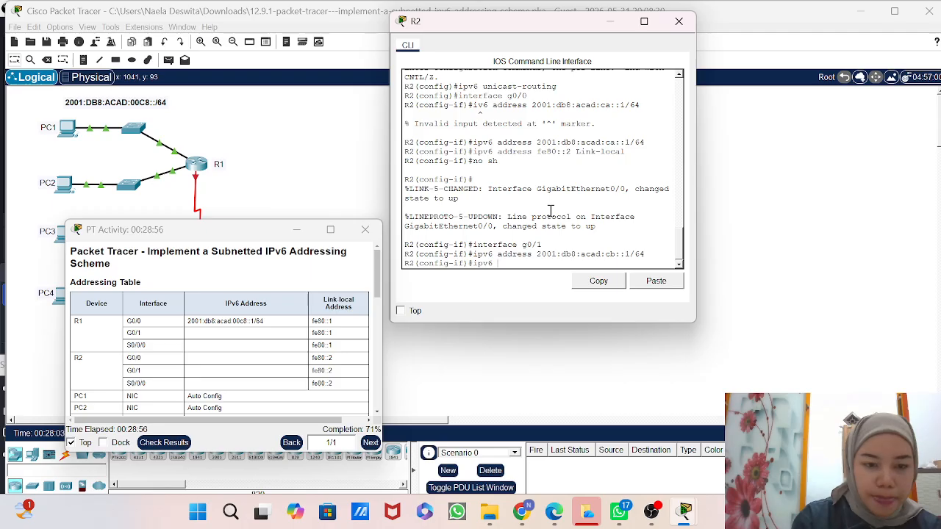
type("address")
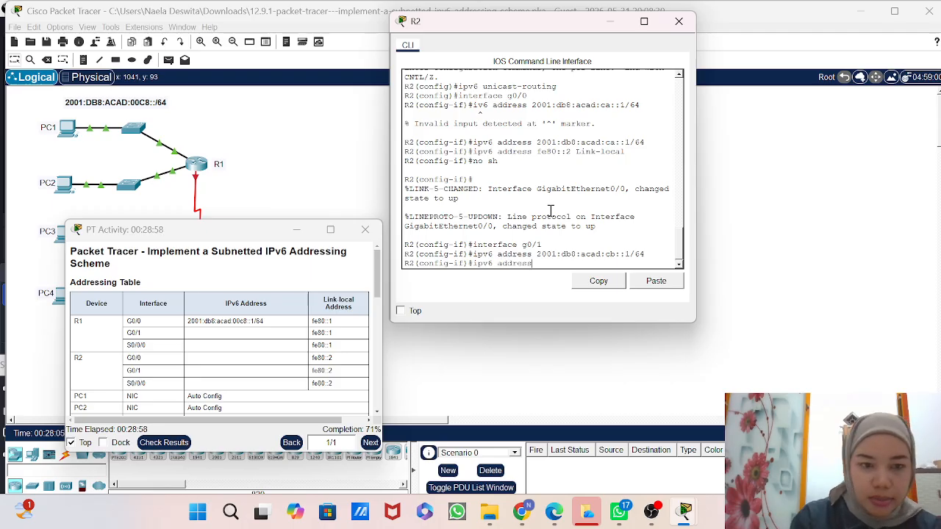
type(" fe")
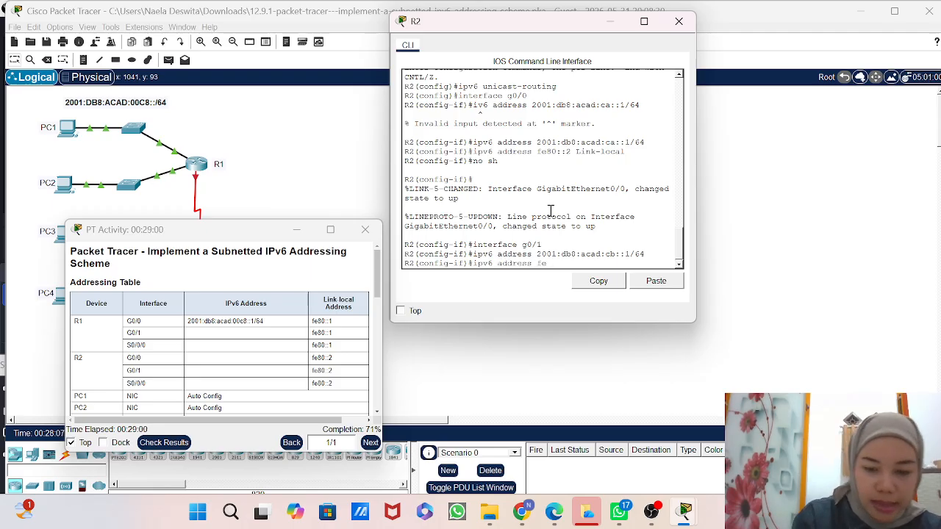
type("80::")
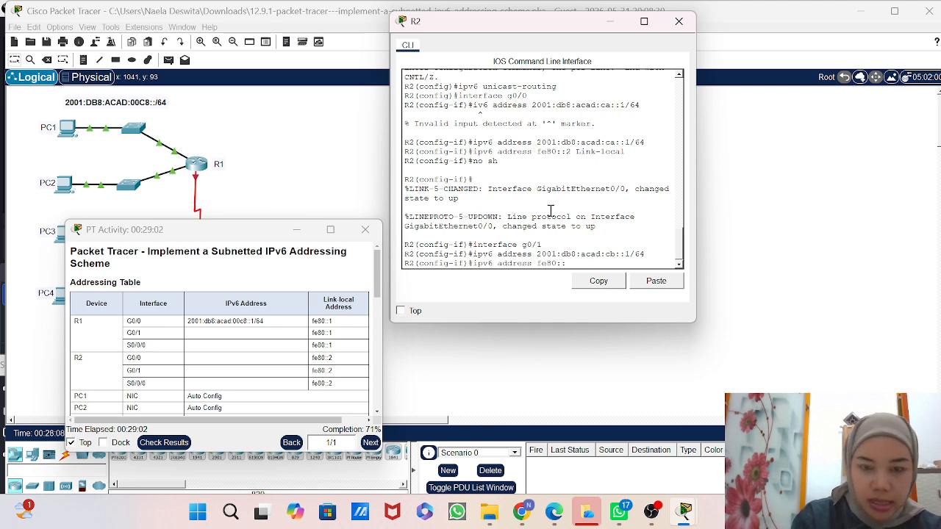
type("2")
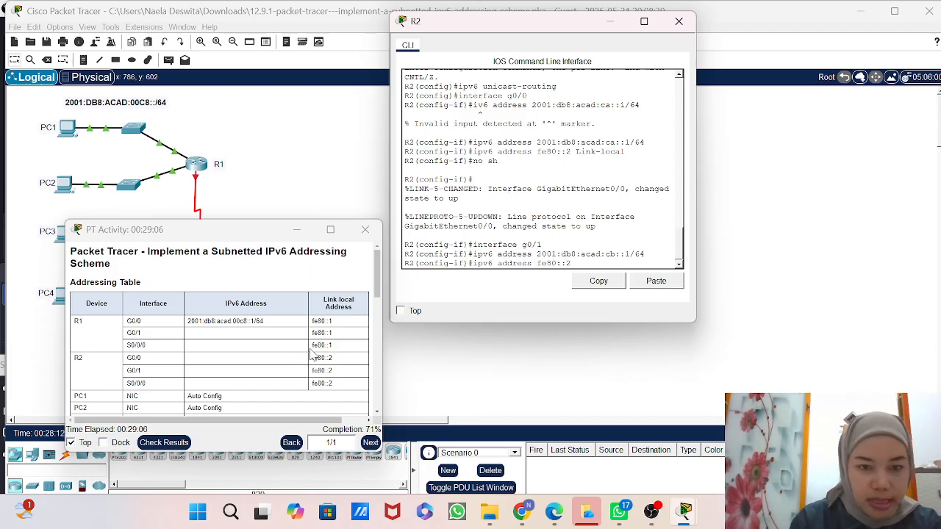
left_click_drag(317, 358, 285, 379)
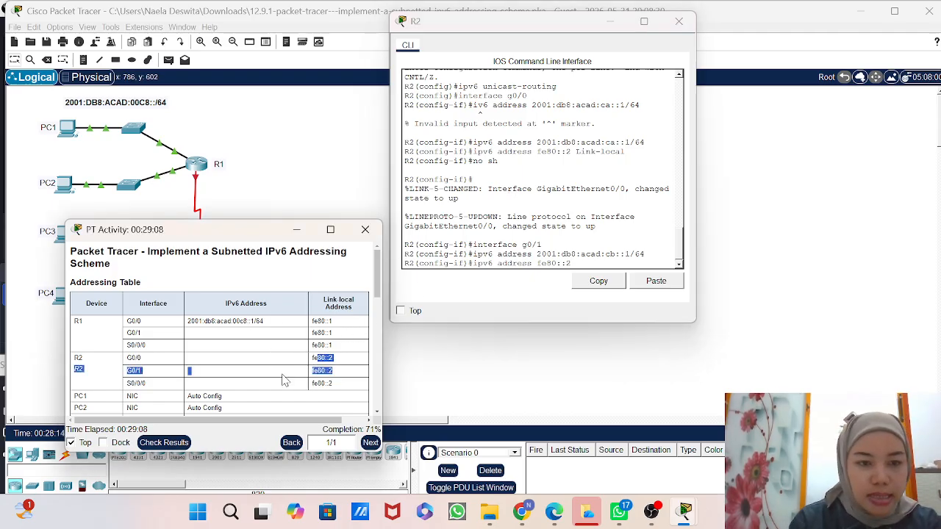
left_click(287, 380)
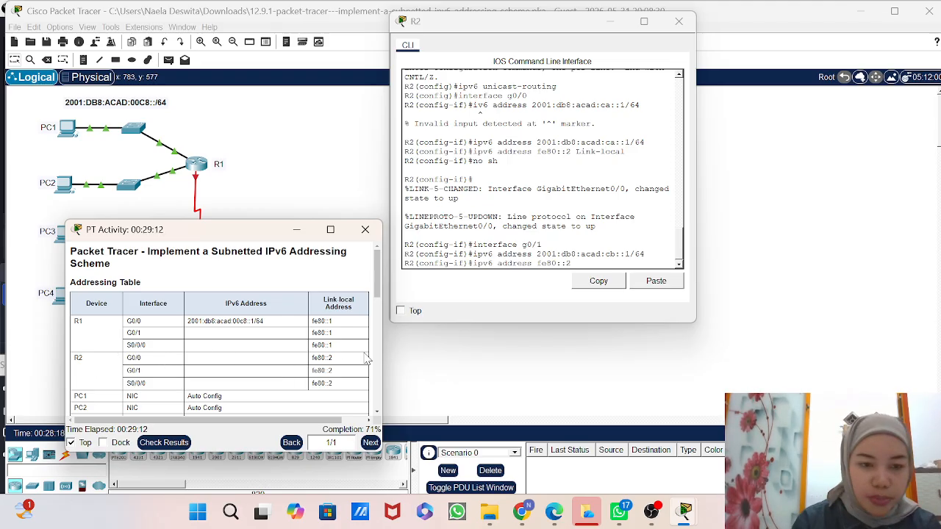
left_click(588, 264)
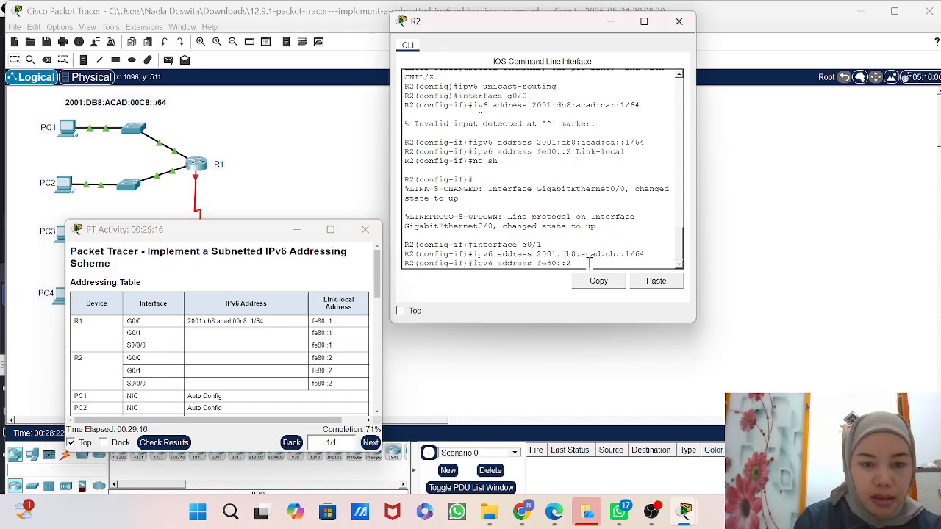
type("L")
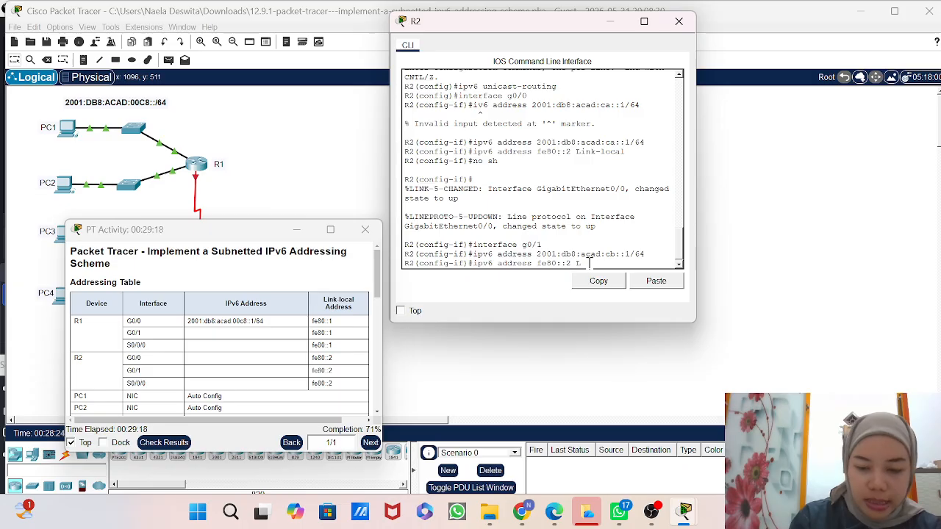
type("ink-loc")
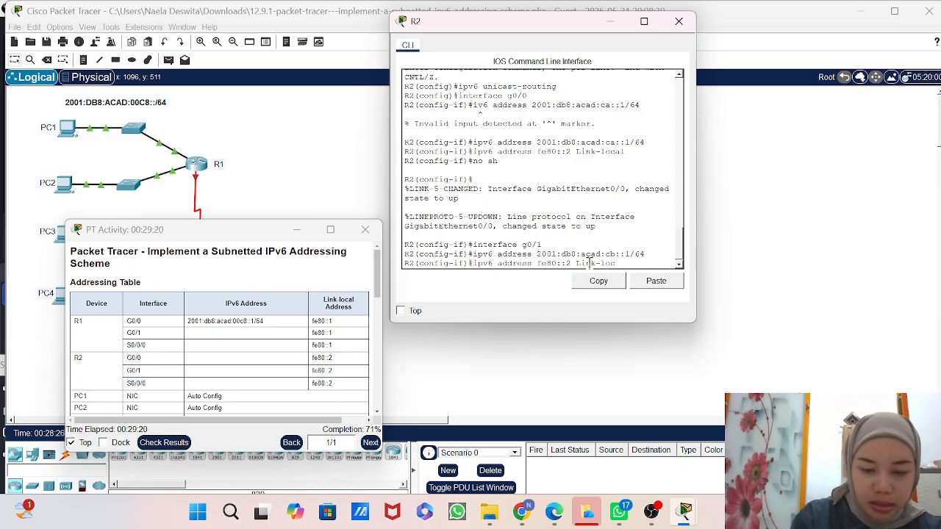
type("al")
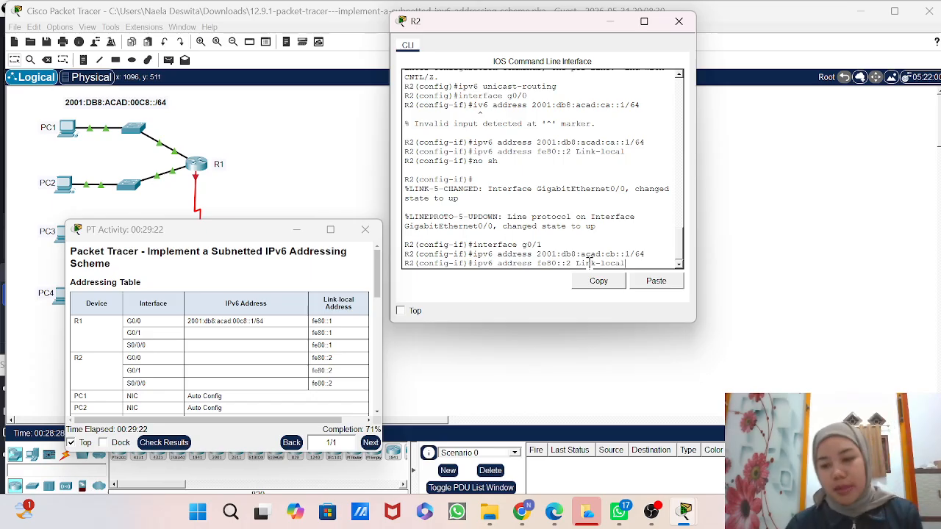
key("Return")
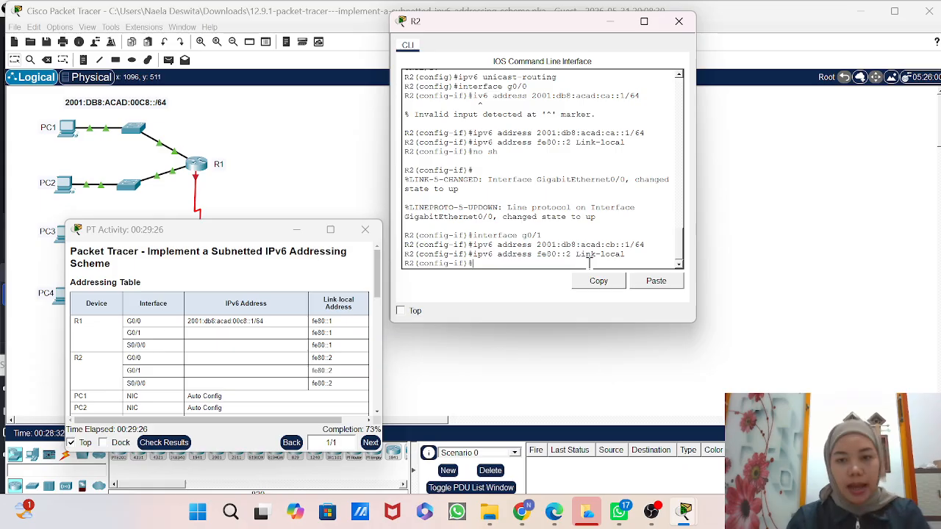
type("no sh")
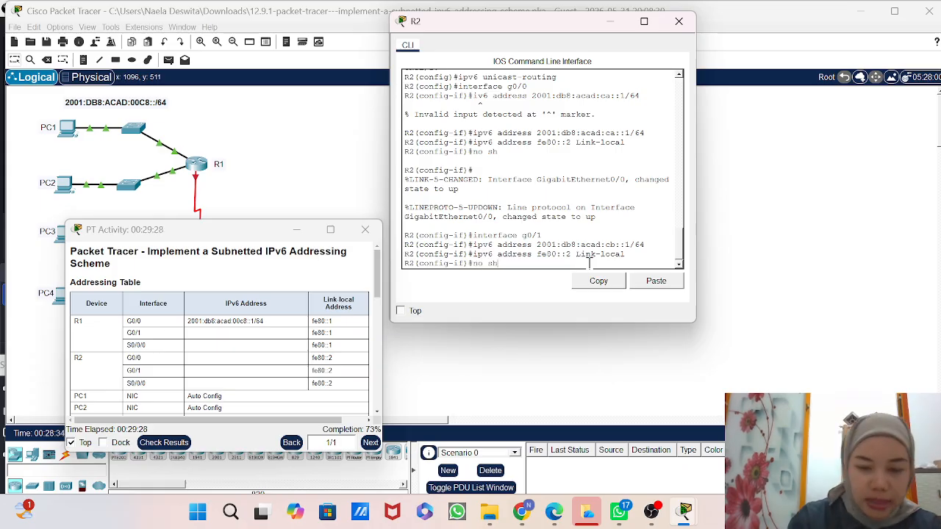
key("Return")
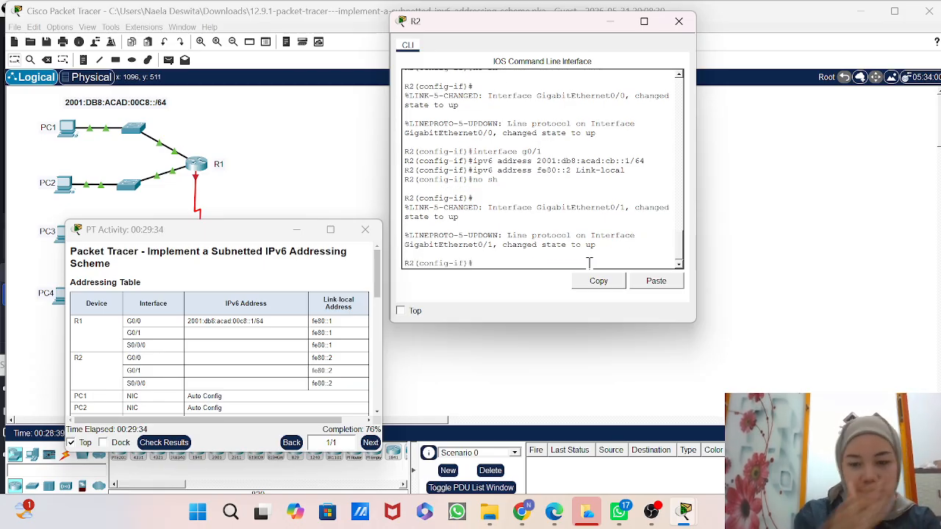
Step: Switch to interface configuration mode for the serial interface s0/0/0 on R2
type("interface")
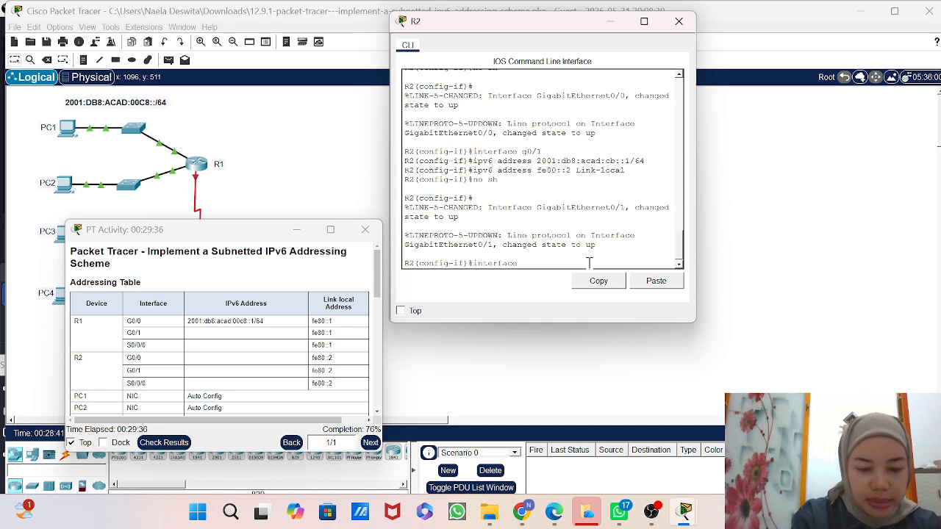
type(" g0/0/0")
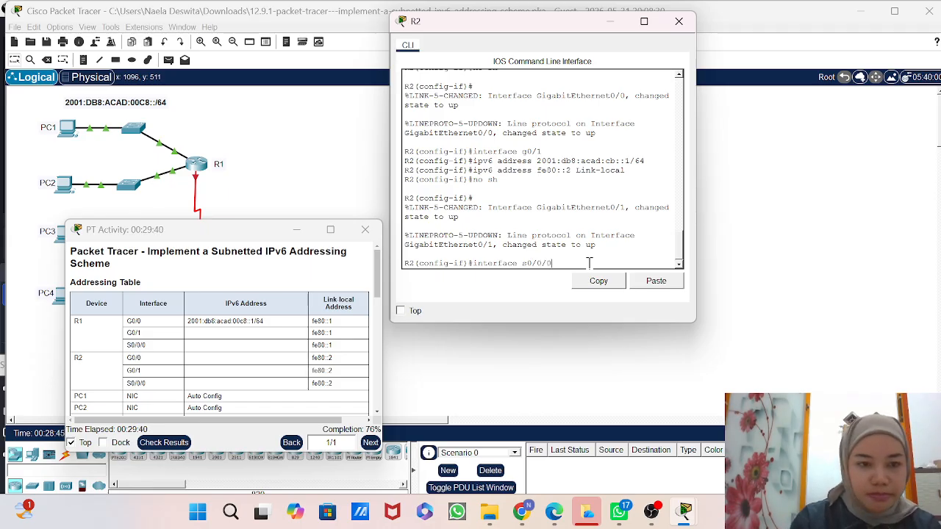
key("Return")
Step: Assign the IPv6 address 2001:db8:acad:cc::2/64 to R2's s0/0/0 interface
type("ig-if)#i")
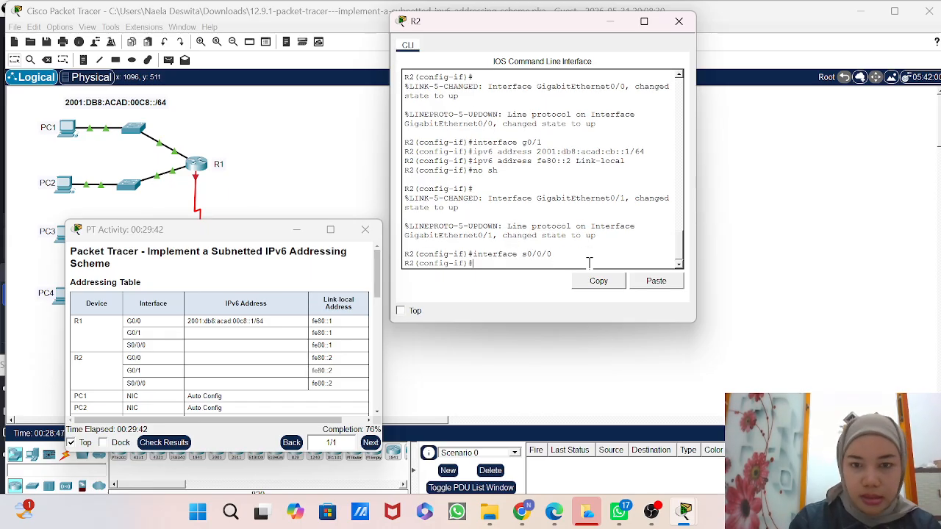
type("pv6")
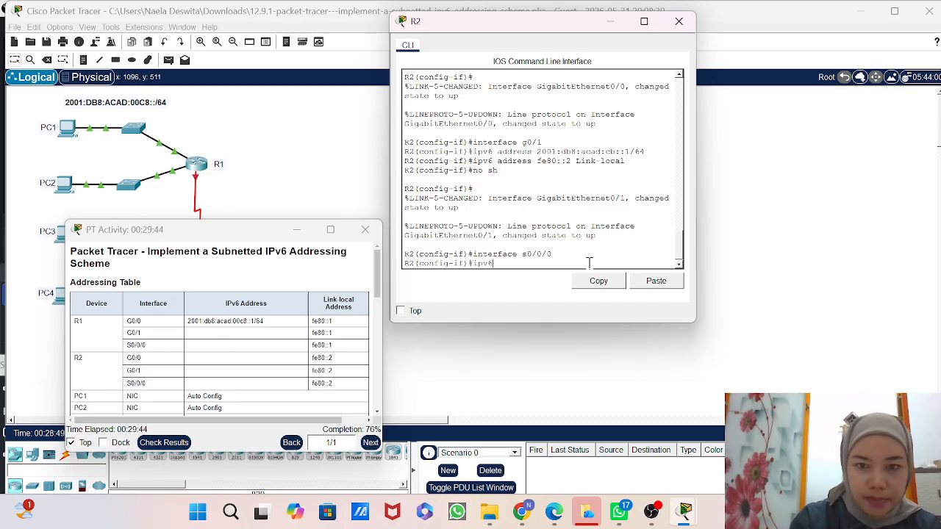
type(" address ")
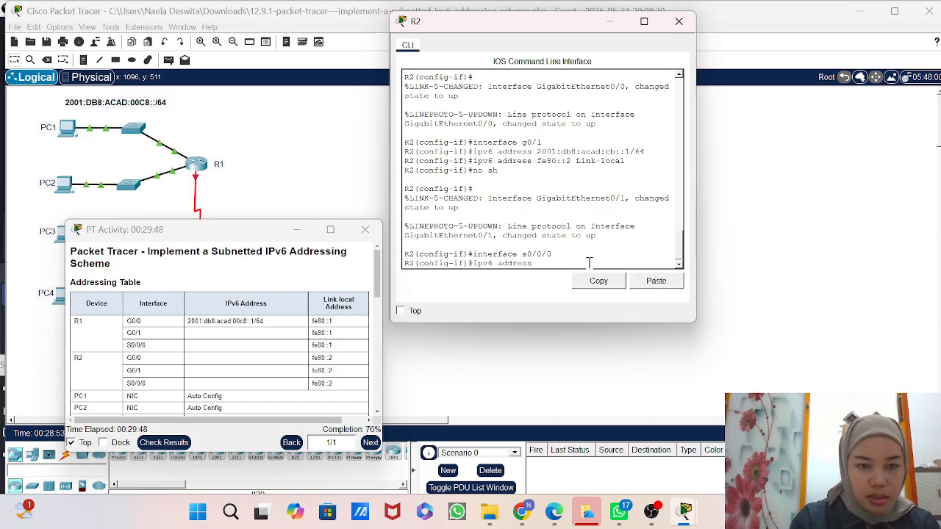
type("2001:db")
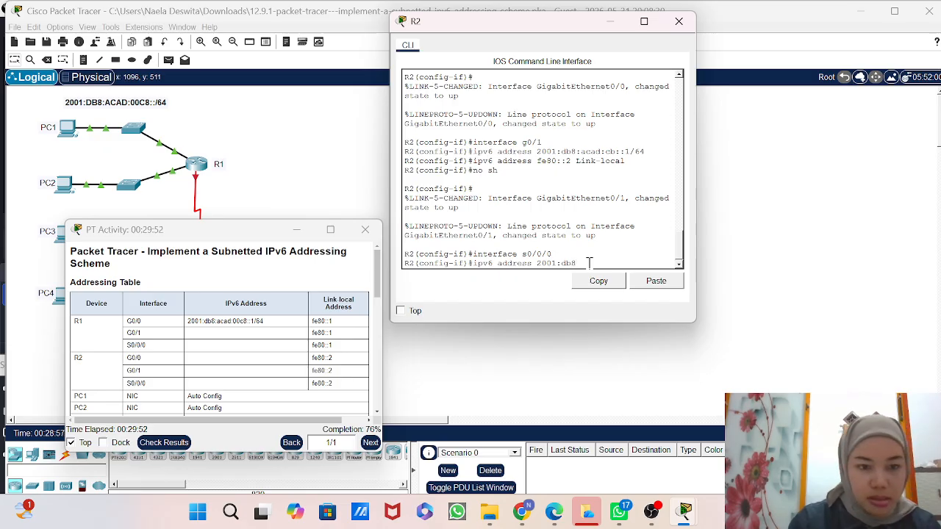
type("8")
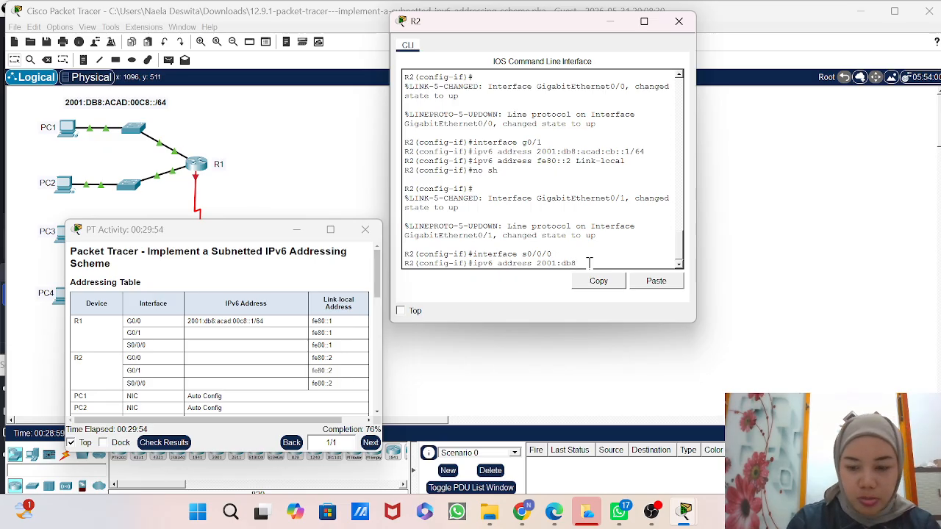
type(":acad")
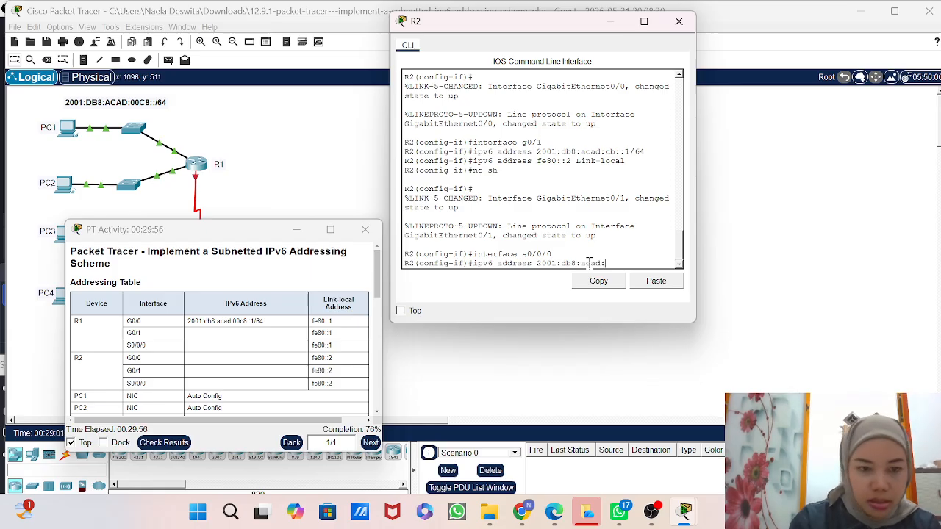
type(":cc")
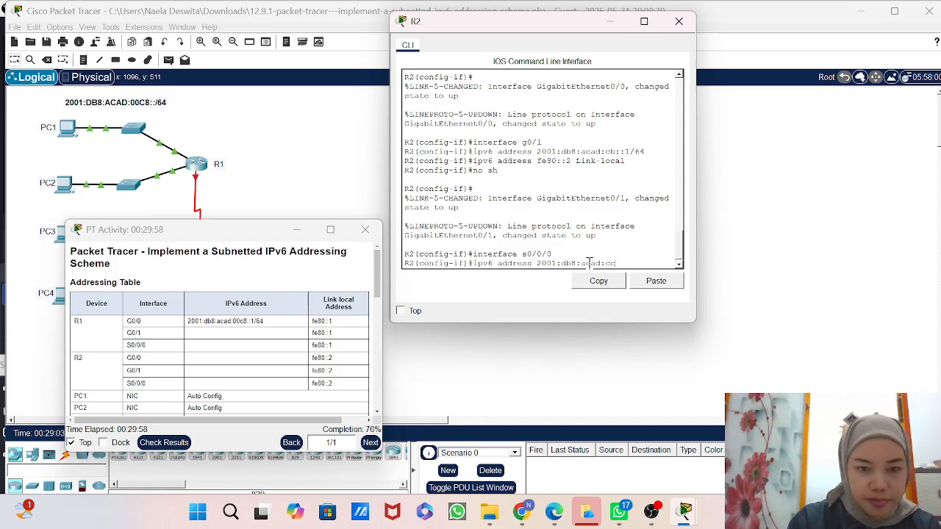
type("::2")
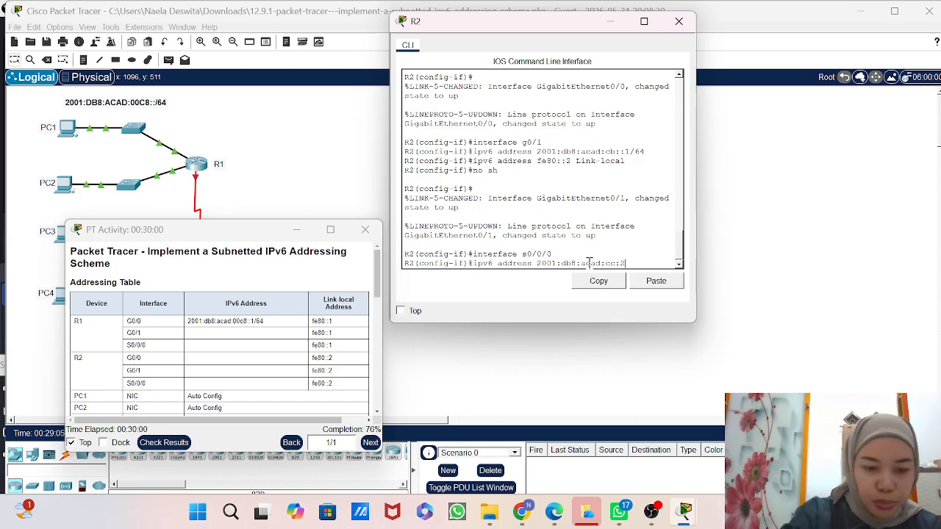
key("BackSpace")
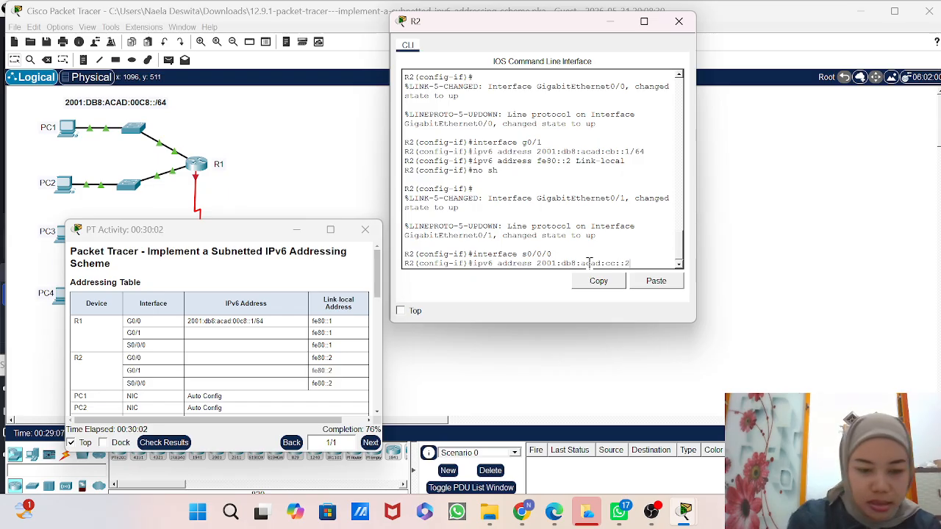
type(":2")
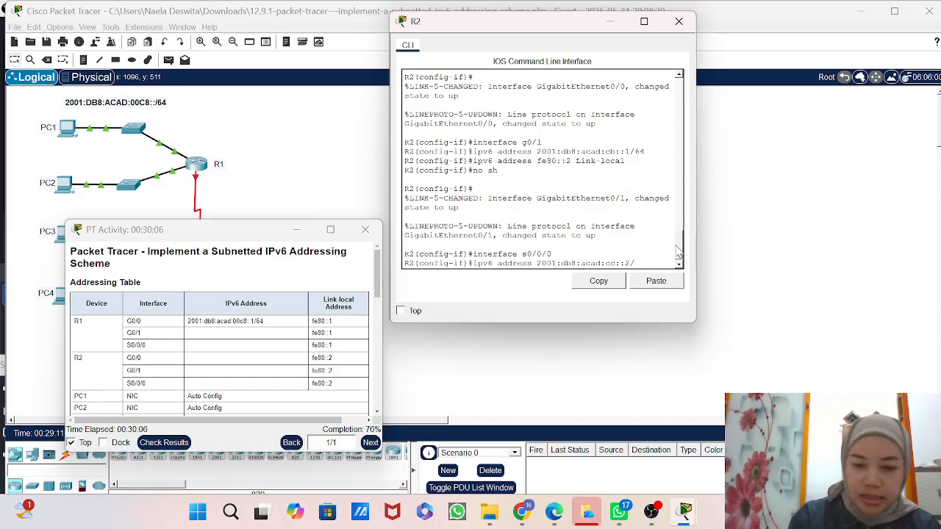
type("/64")
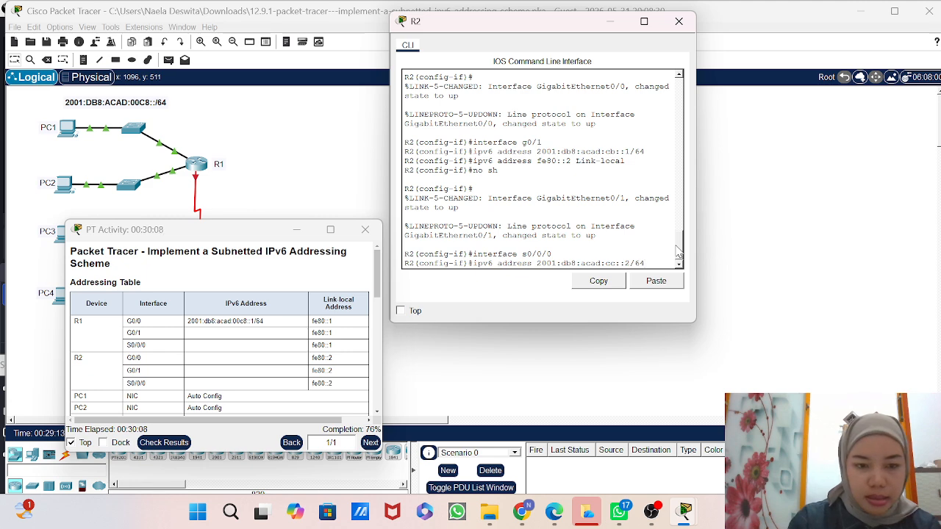
key("Return")
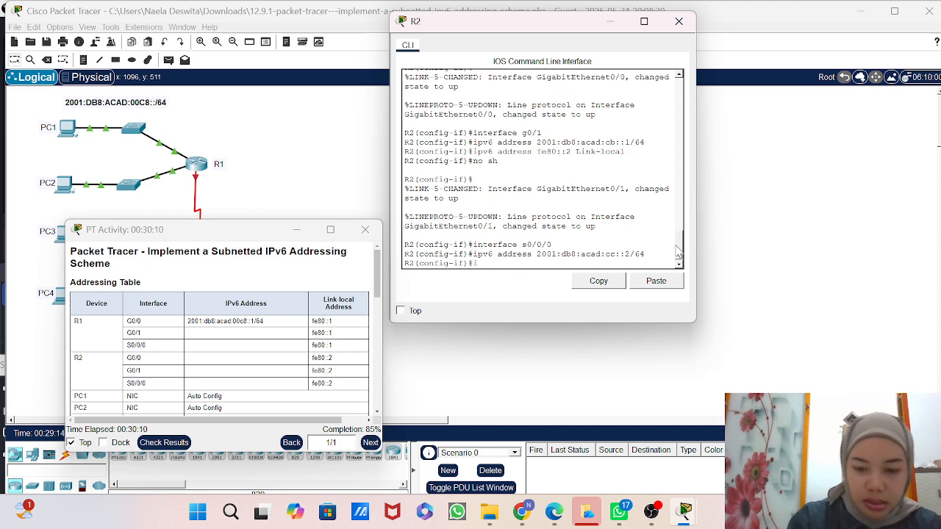
Step: Try to set fe80;:2 as the link-local address of R2's s0/0/0 interface
type("ipv6 ad")
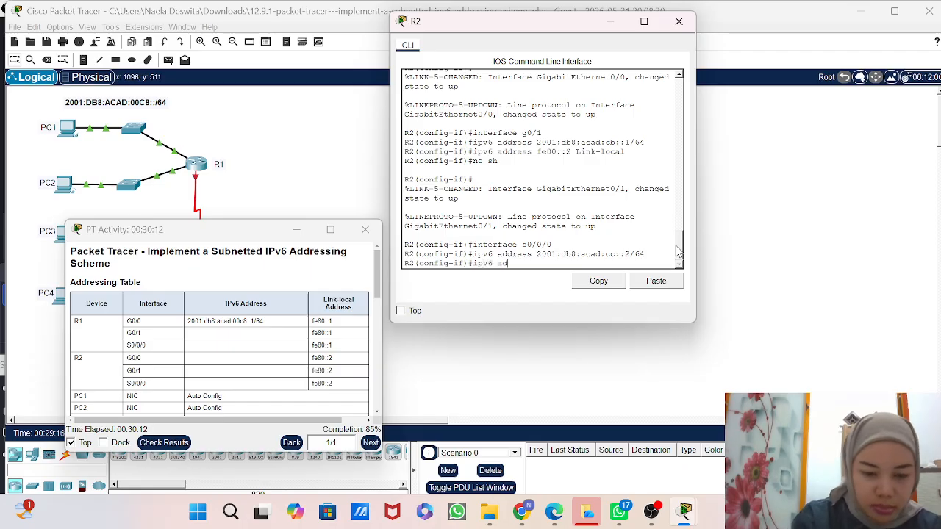
type("dress ")
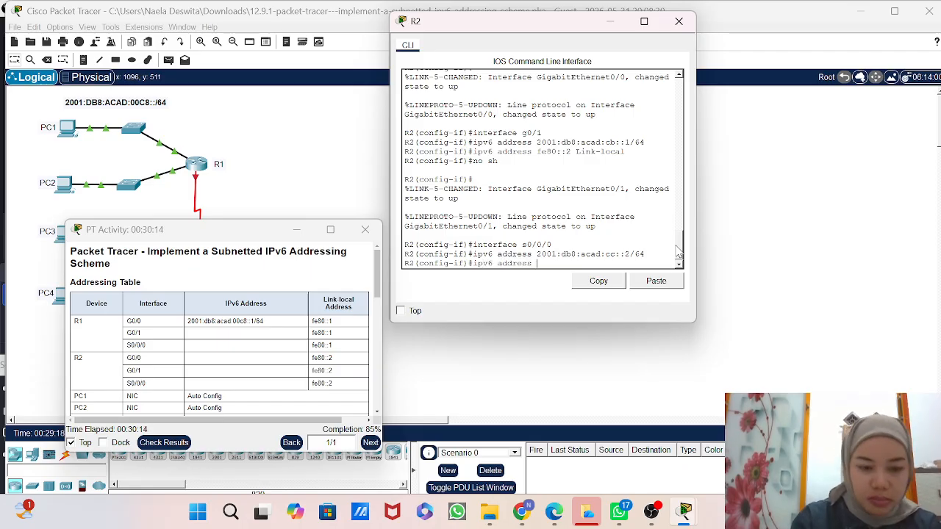
type("fe80:")
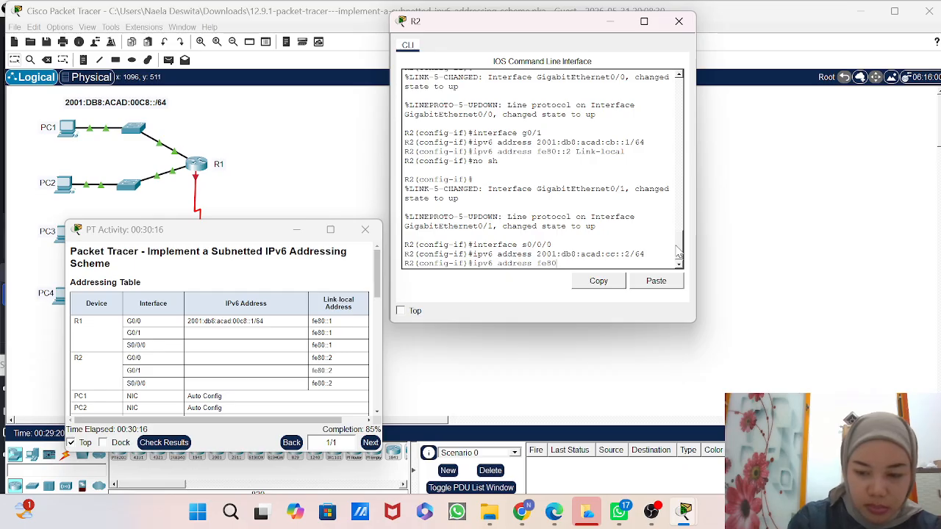
type(":2")
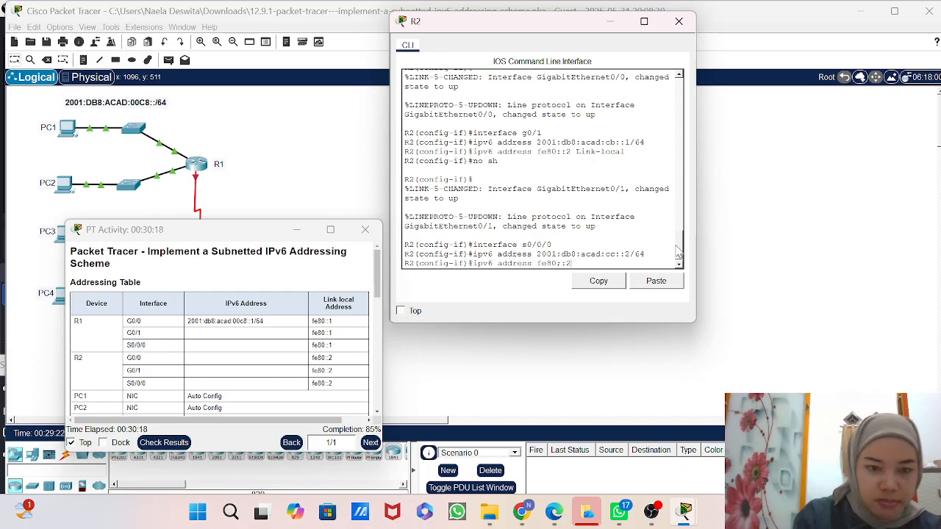
type(" link")
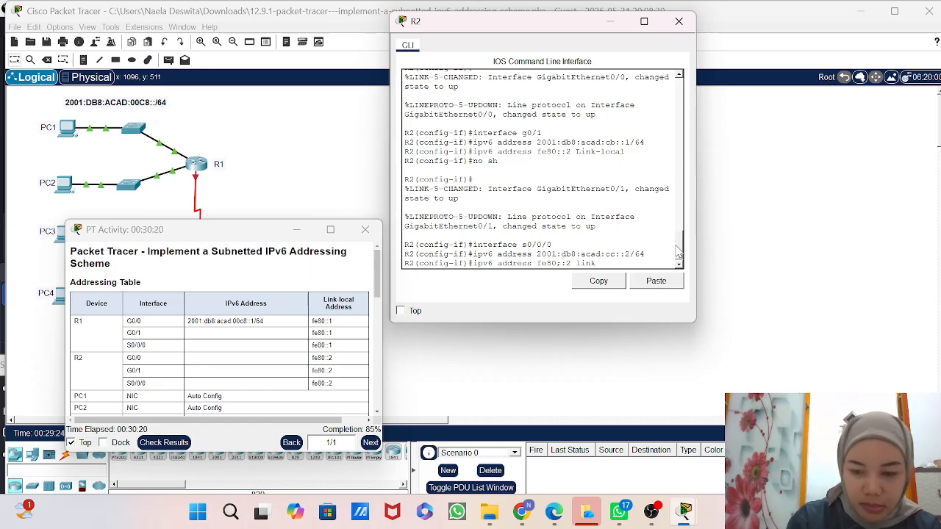
type("-local")
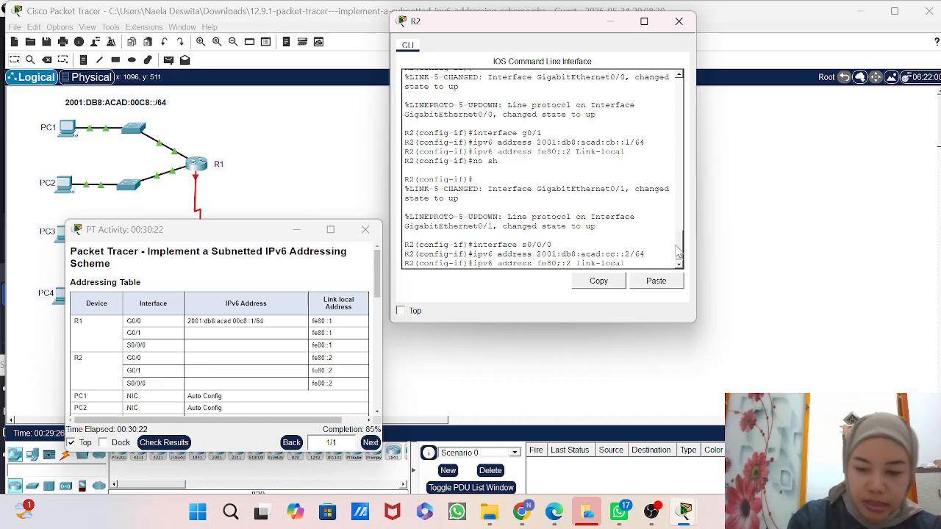
key("Return")
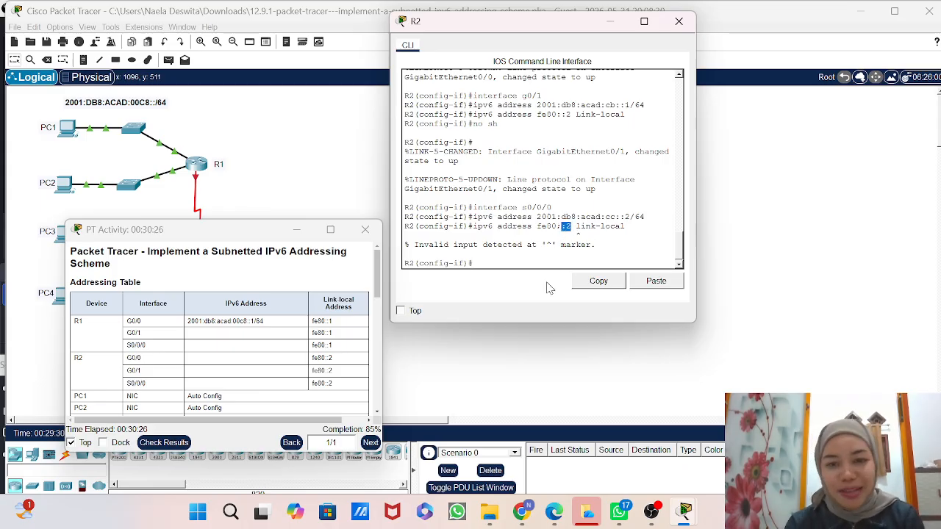
Step: Set fe80::2 as the link-local address of R2's s0/0/0 interface and enable the interface with no sh
left_click(488, 262)
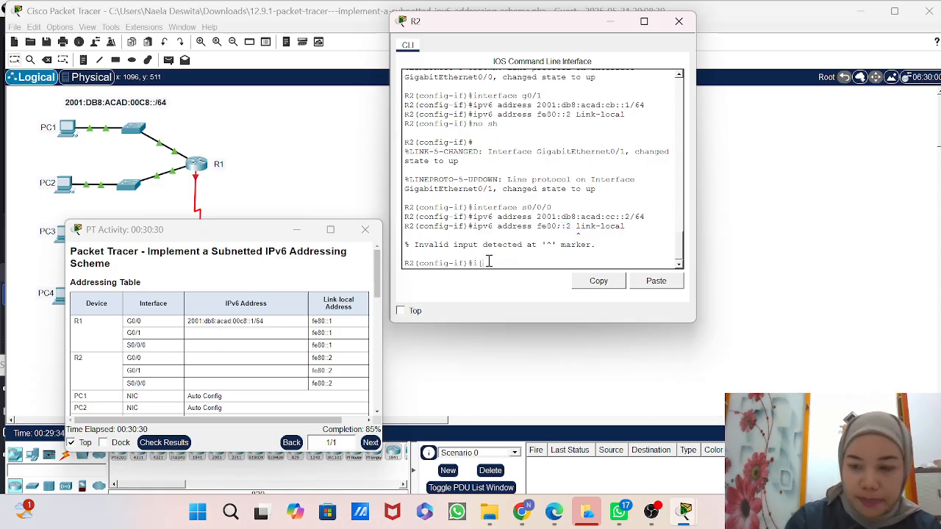
type("ip")
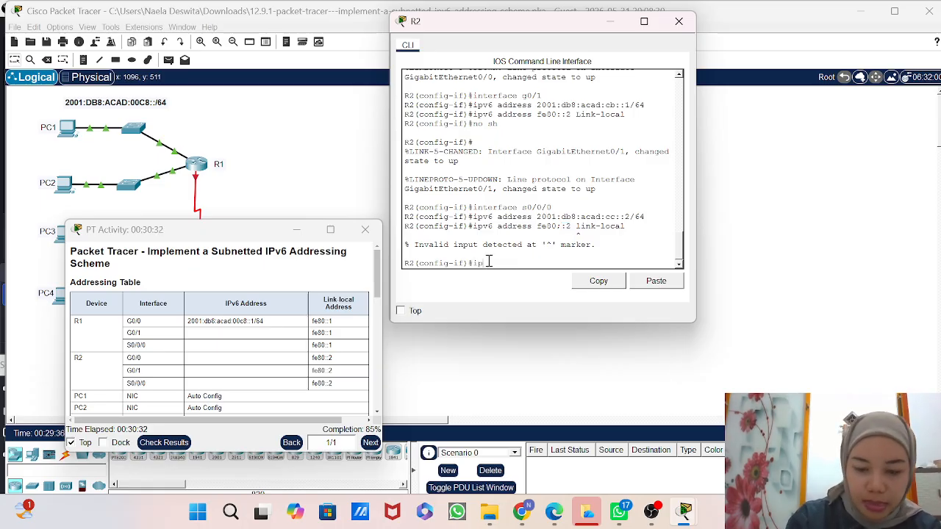
type("v6 addre")
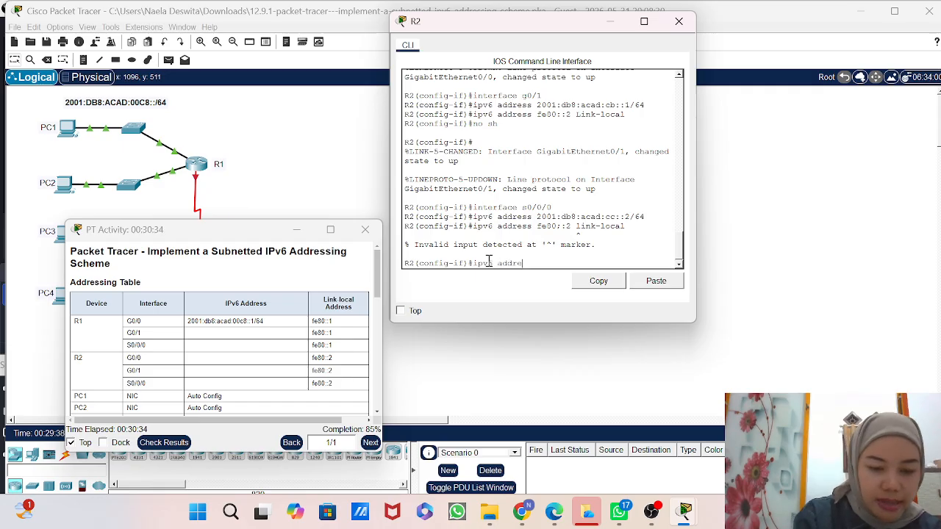
type("ss fe80::")
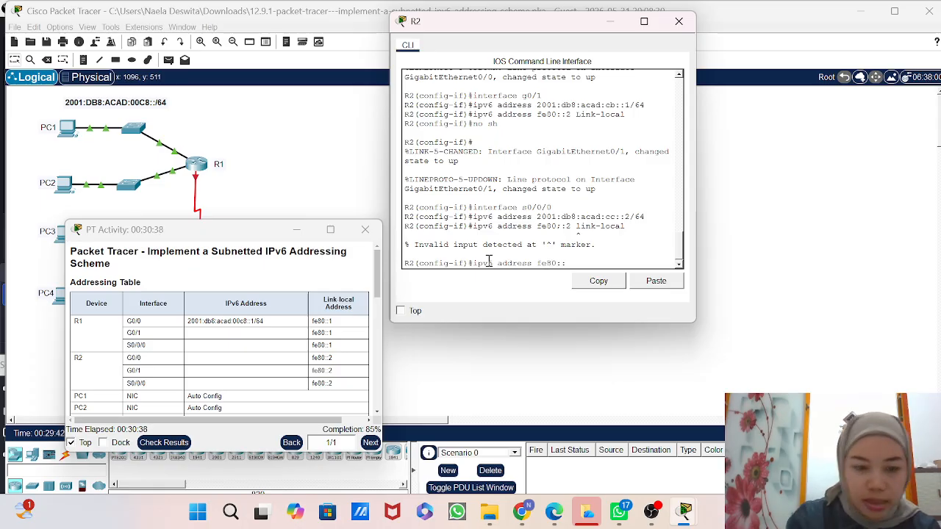
type("2")
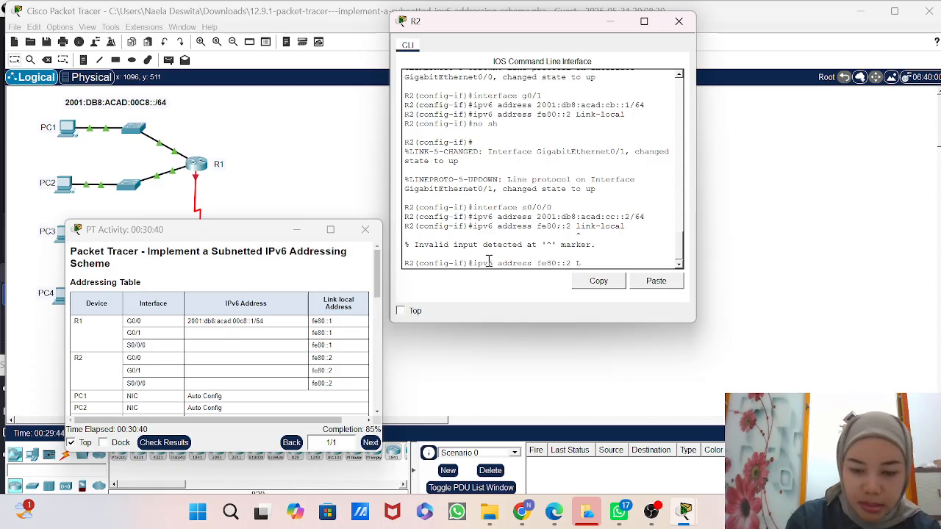
type(" Link-loca")
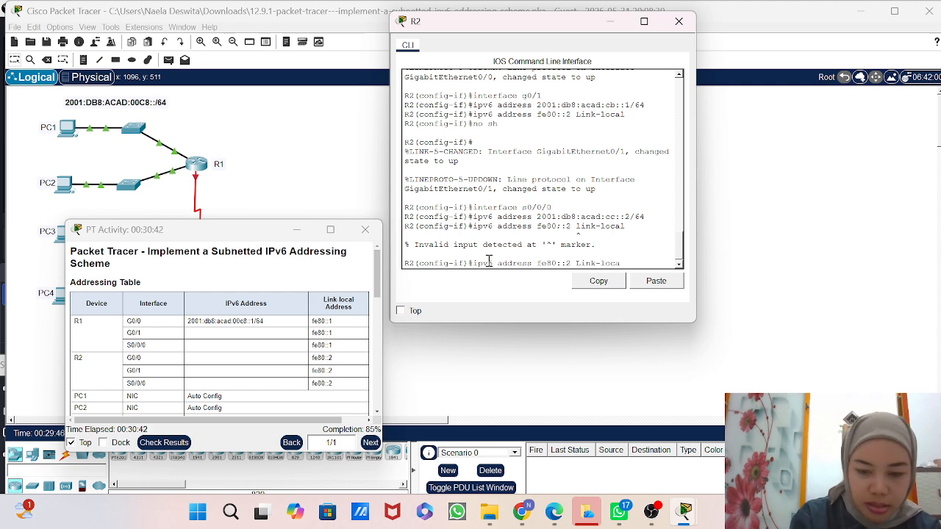
type("l")
key("Return")
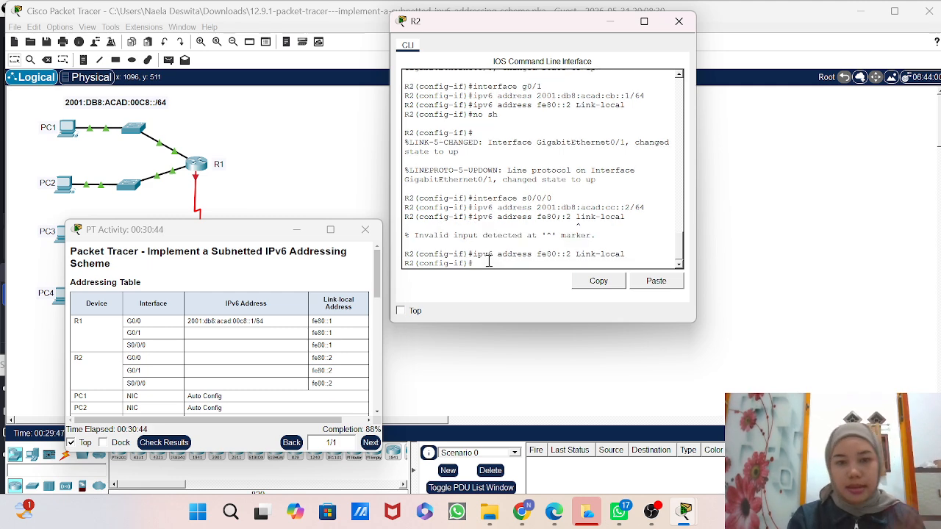
type("no sh")
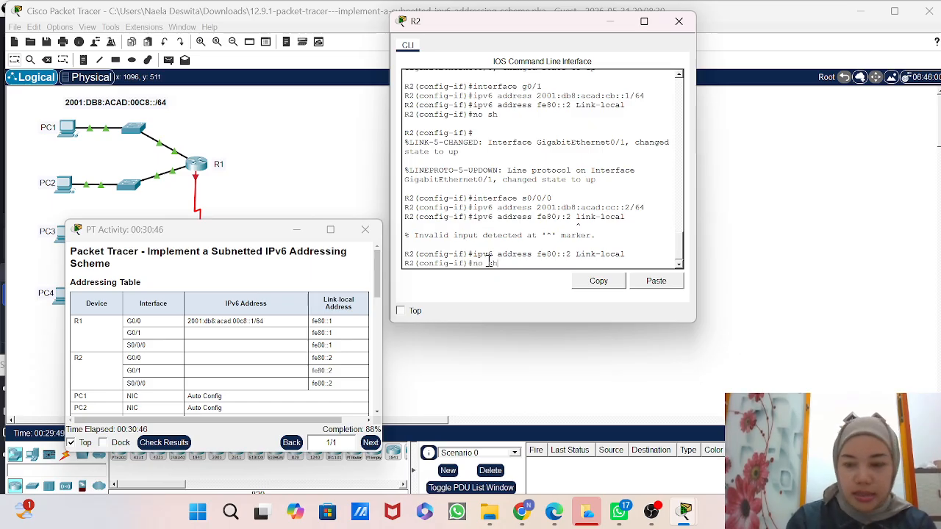
key("Return")
key("Return")
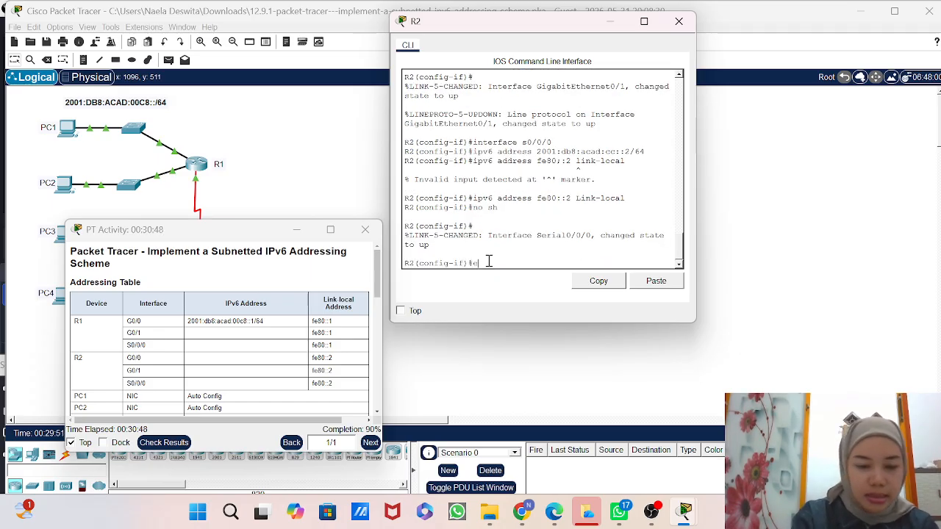
Step: Exit interface and global configuration modes on R2 to return to privileged EXEC mode
type("exit")
key("Return")
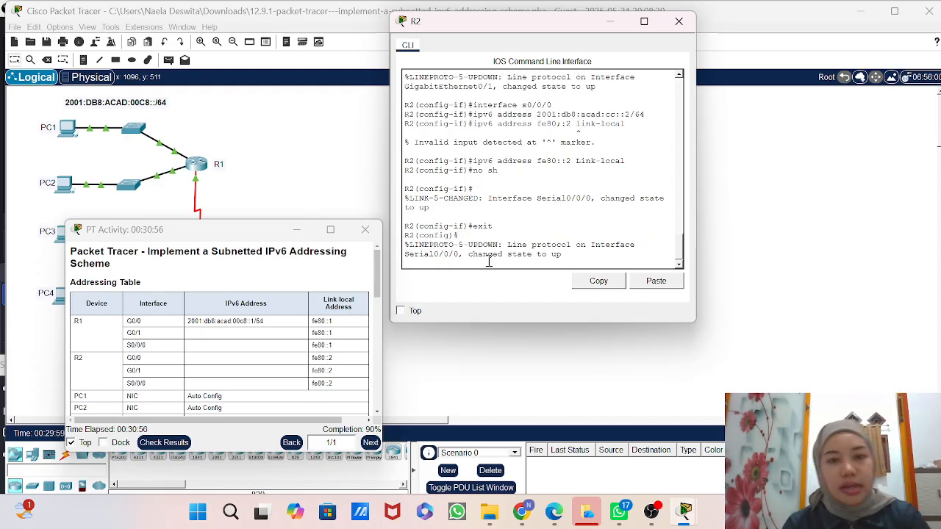
key("Return")
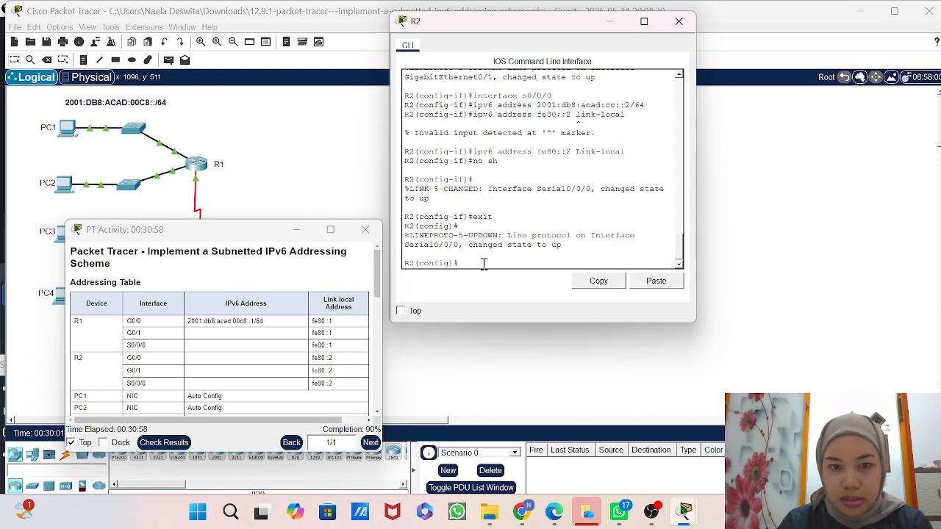
type("e")
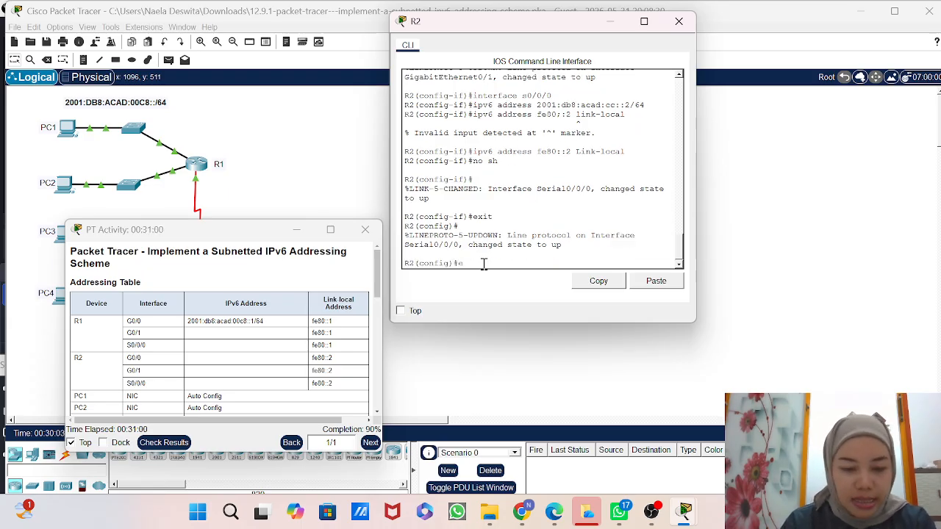
type("xit")
key("Return")
key("Return")
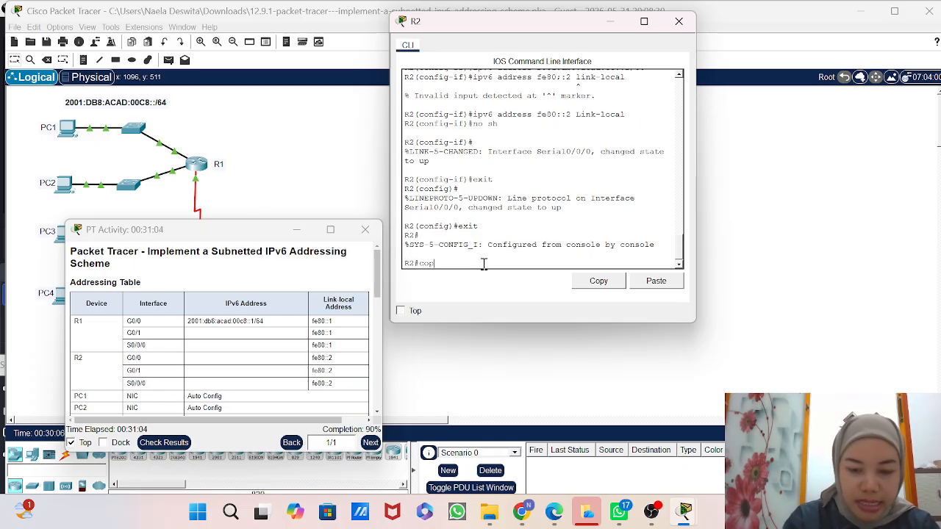
Step: Save R2's configuration with copy running-config startup-config, accept the default destination filename, and minimize R2's window
type("copy runni")
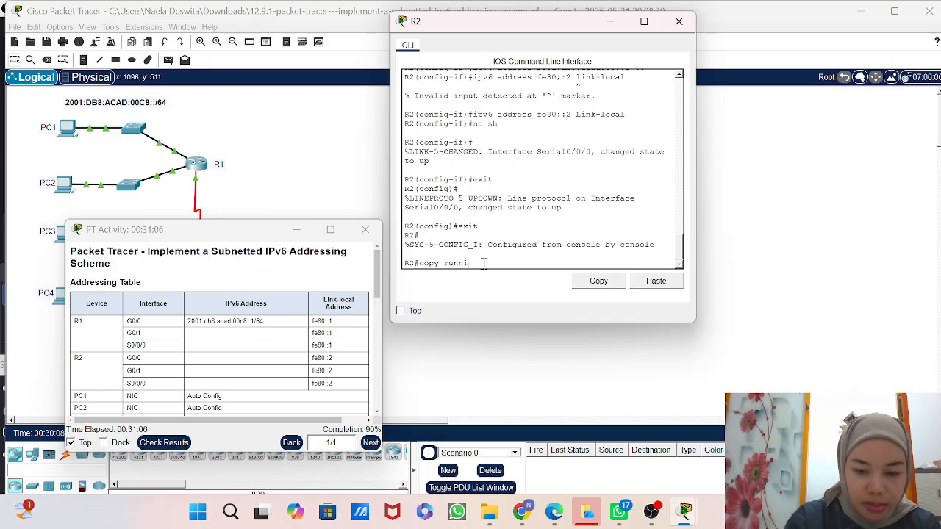
type("ng-config")
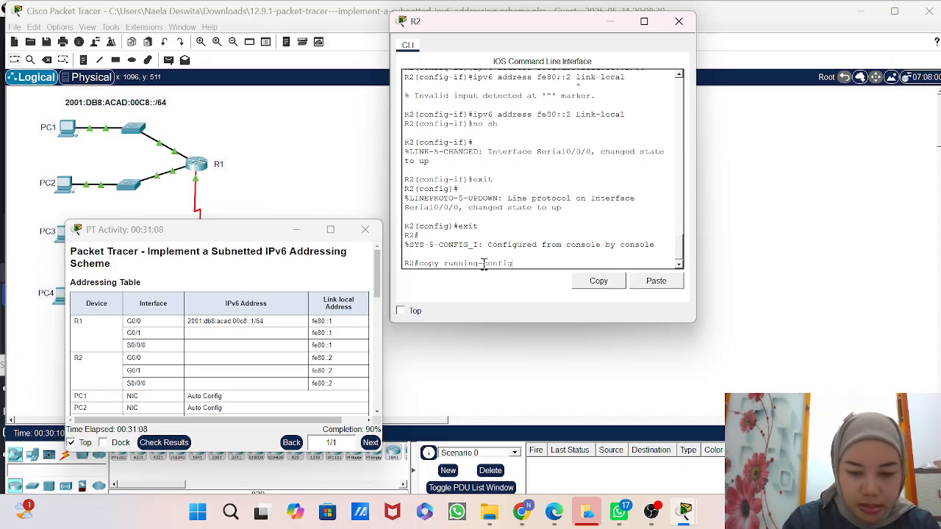
type(" startup")
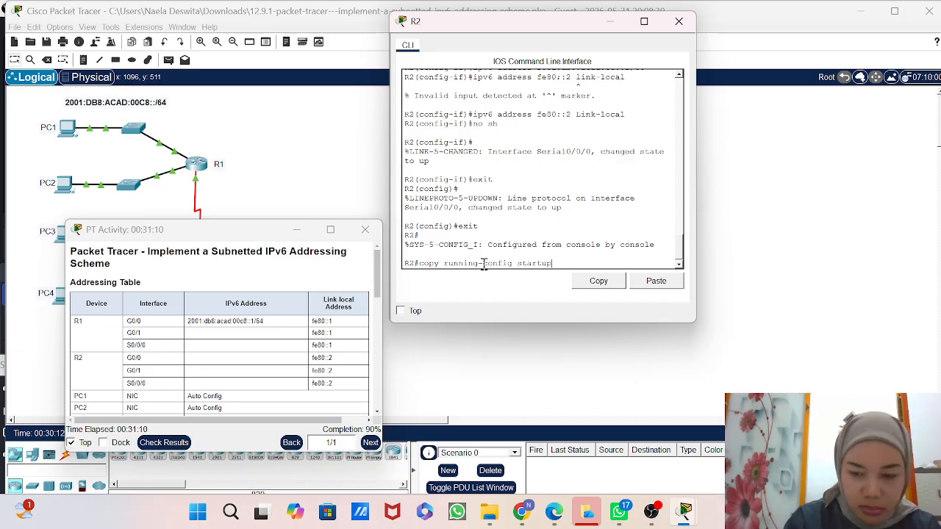
type("-conf")
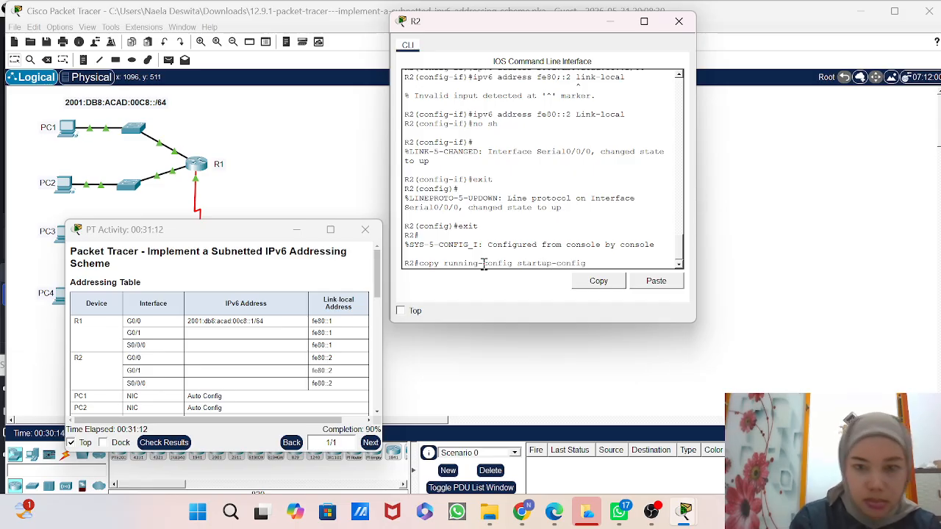
type("ig")
key("Return")
key("Return")
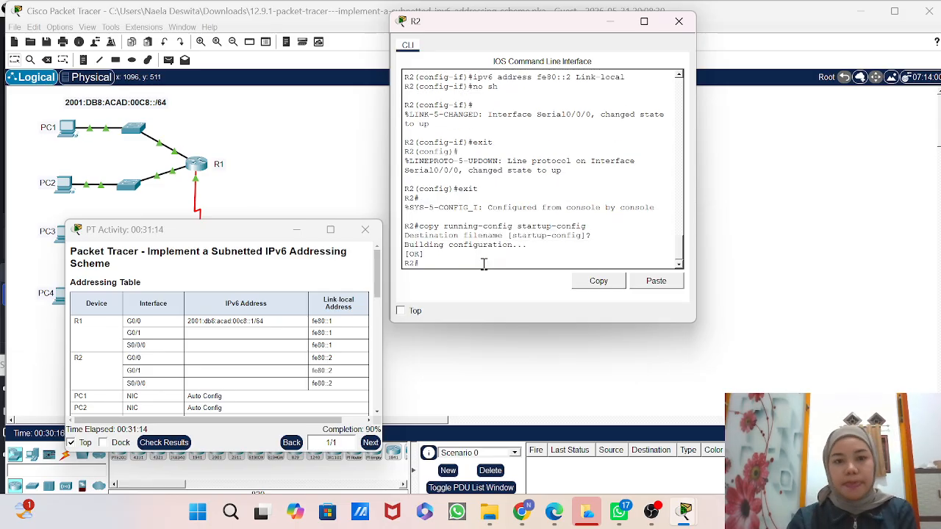
left_click(610, 22)
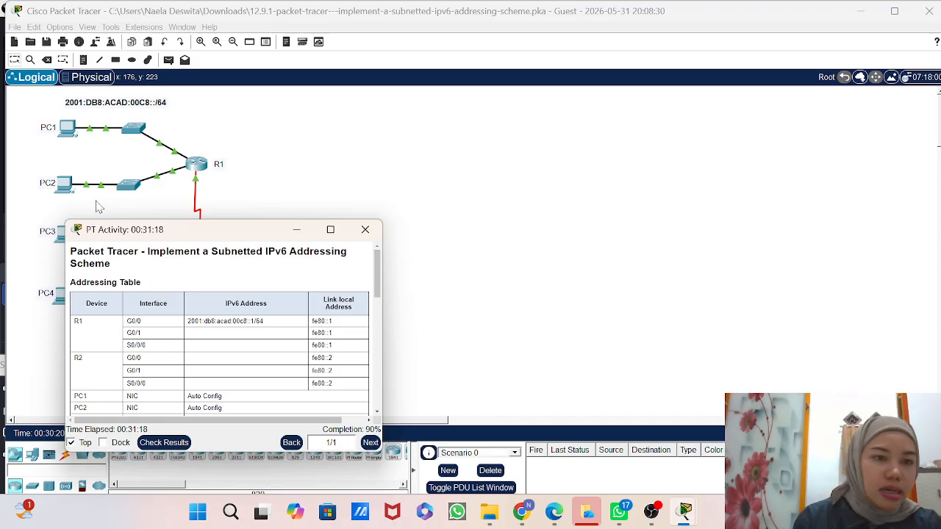
Step: Open R1's command line and rearrange it and the activity instructions so that the console output is unobstructed
left_click_drag(134, 232, 496, 141)
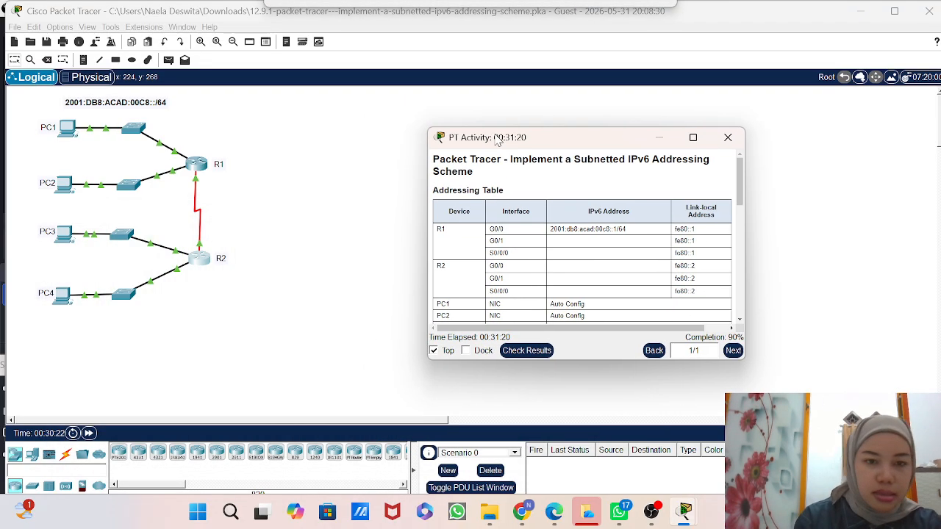
left_click(203, 169)
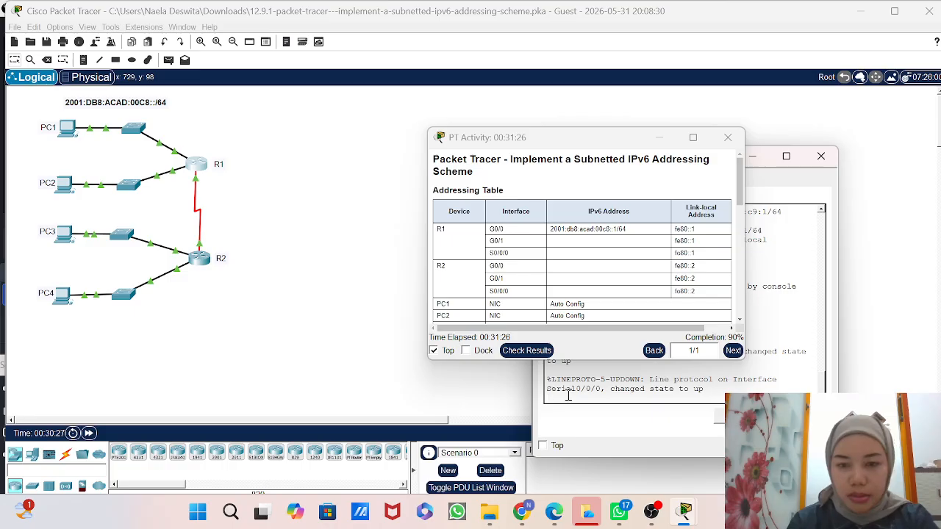
left_click_drag(577, 129, 446, 65)
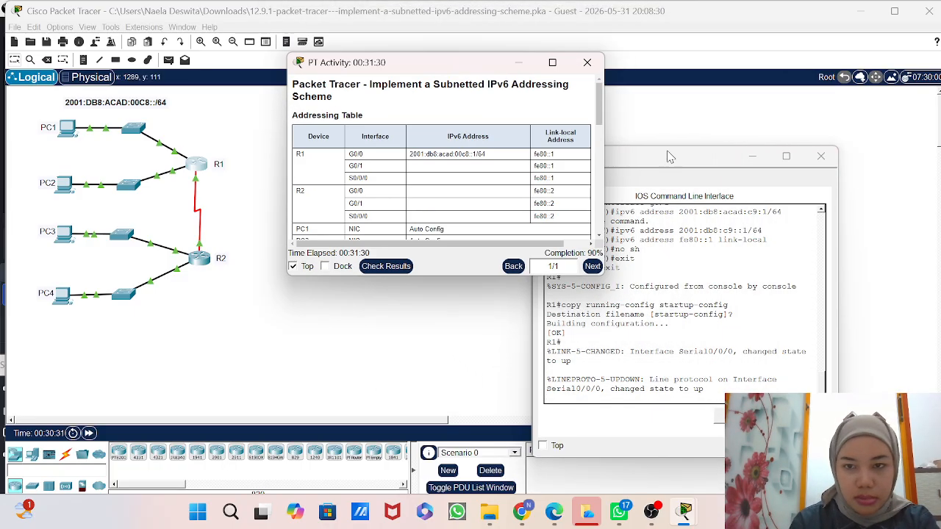
left_click_drag(667, 157, 623, 152)
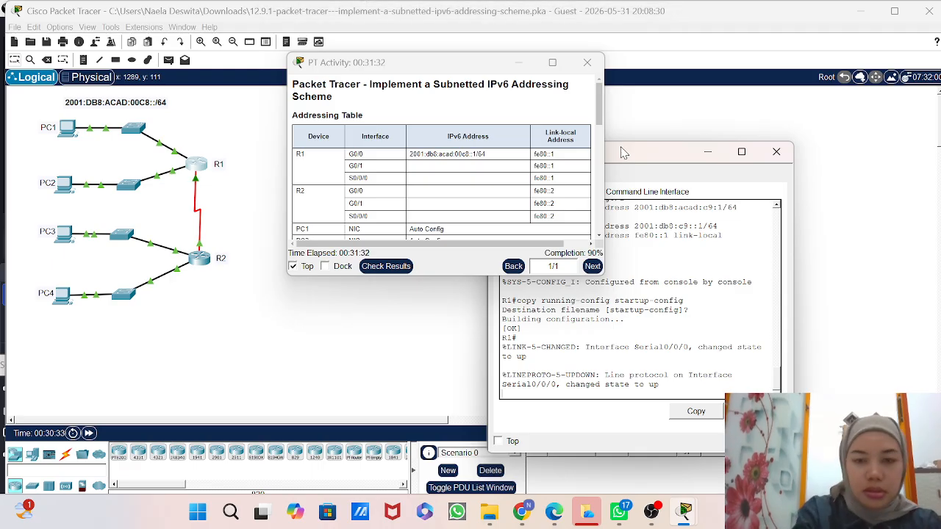
left_click(476, 65)
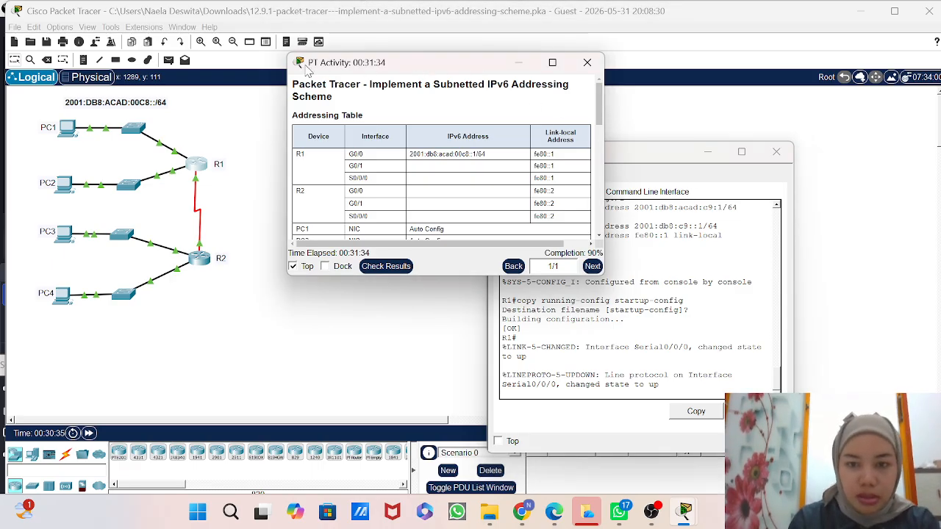
left_click_drag(424, 63, 227, 32)
left_click_drag(581, 157, 491, 85)
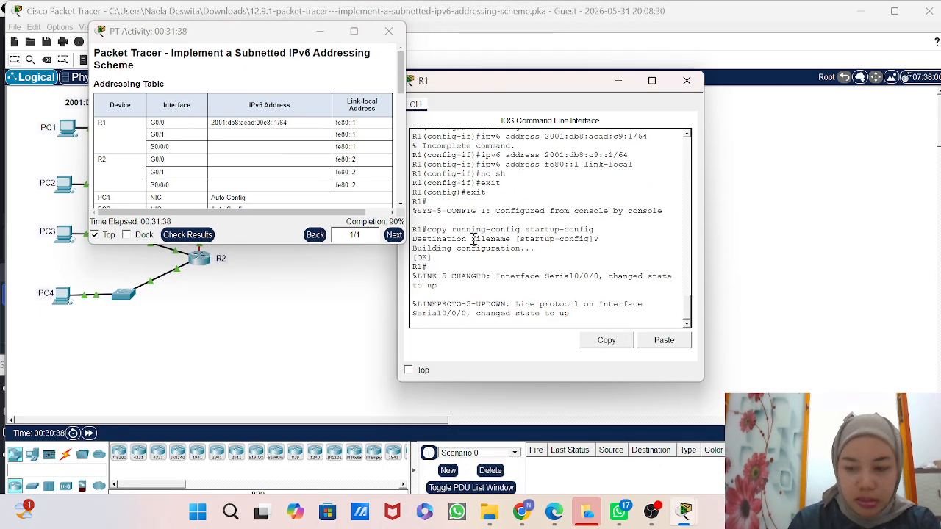
Step: Run show ipv6 interface brief on R1 from privileged EXEC mode
key("Return")
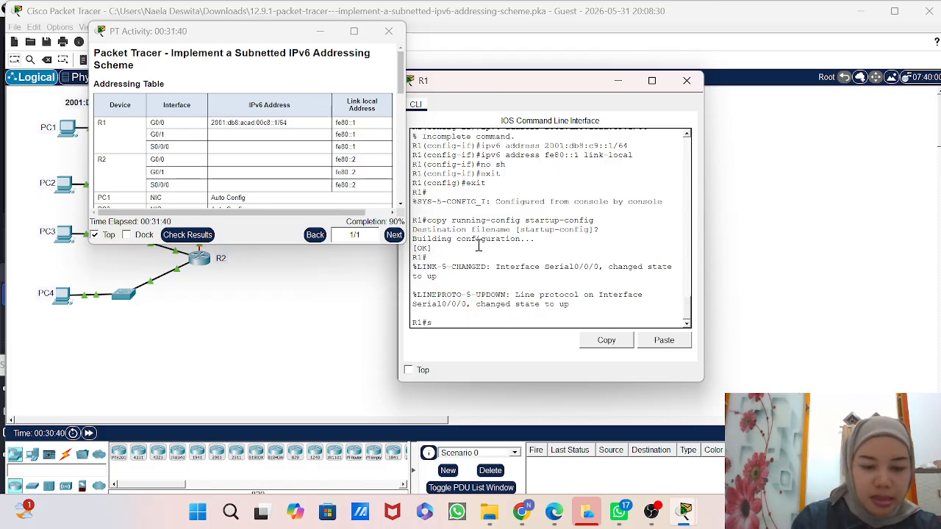
type("show i")
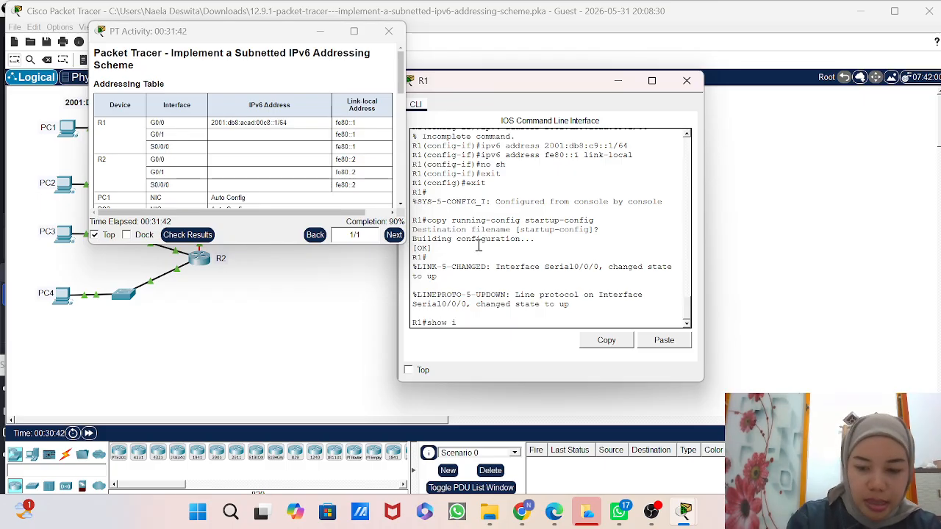
type("pv6 interface br")
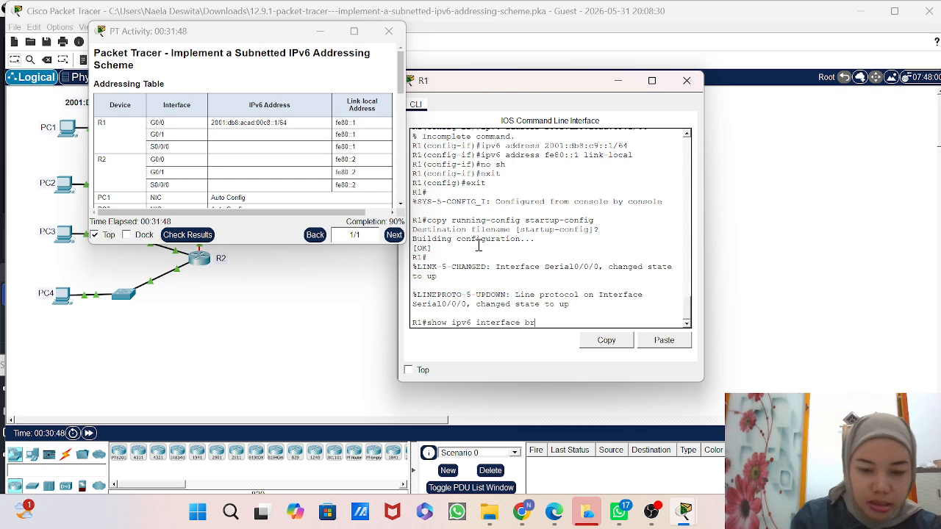
type("f")
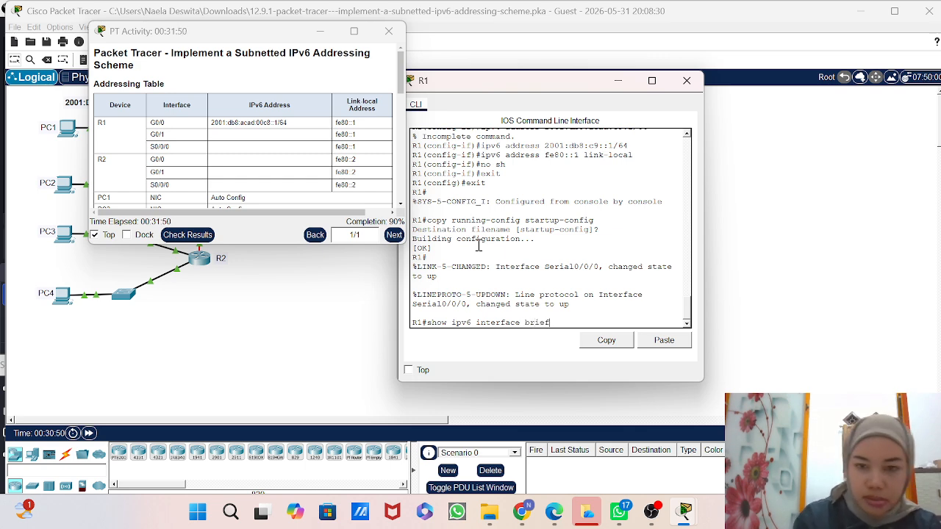
key("Return")
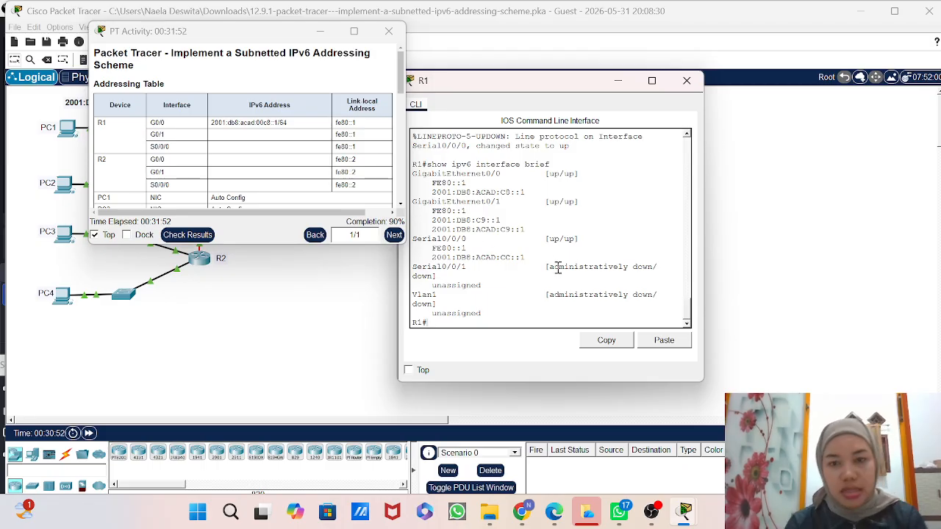
Step: Examine the IPv6 addresses listed for R1's GigabitEthernet0/0, GigabitEthernet0/1 and Serial0/0/0 interfaces, and minimize R1's window
scroll(555, 260, "up", 3)
scroll(554, 258, "down", 2)
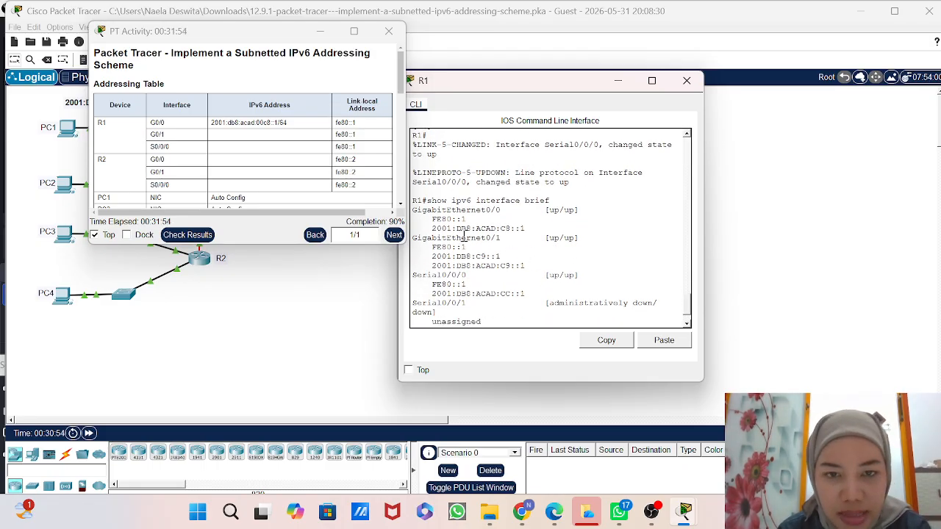
left_click_drag(471, 228, 507, 228)
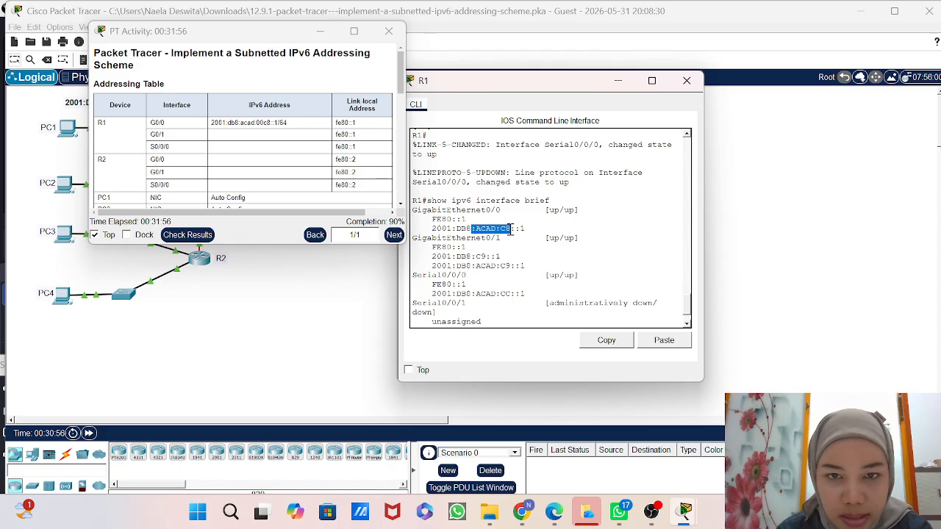
left_click_drag(476, 265, 505, 266)
scroll(504, 269, "down", 1)
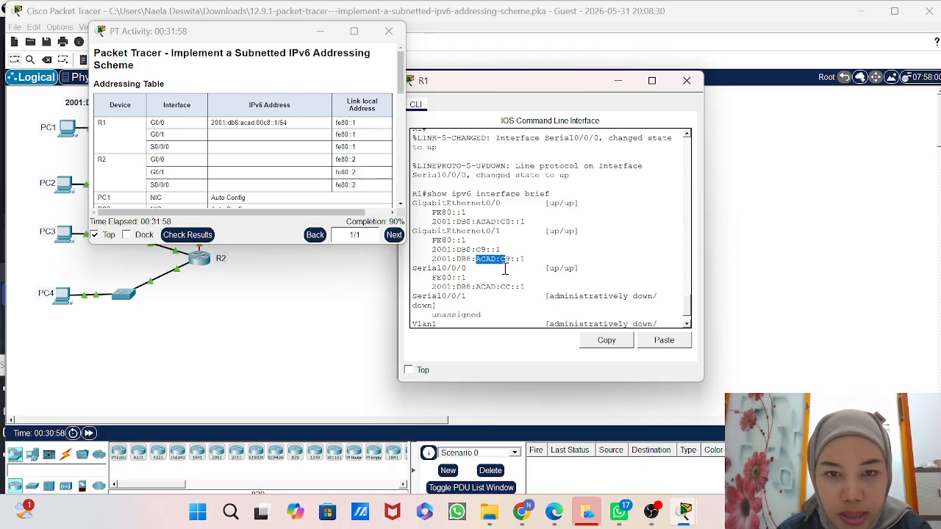
scroll(505, 269, "down", 1)
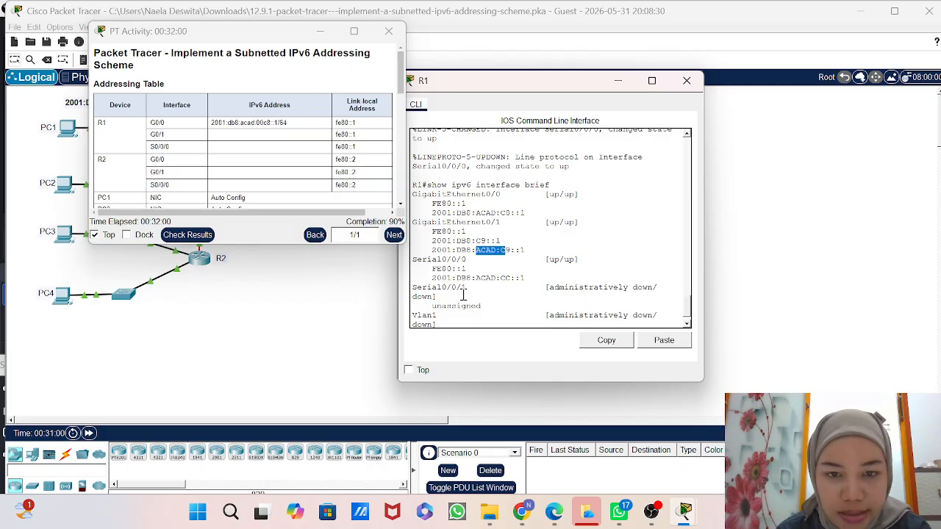
scroll(464, 294, "down", 1)
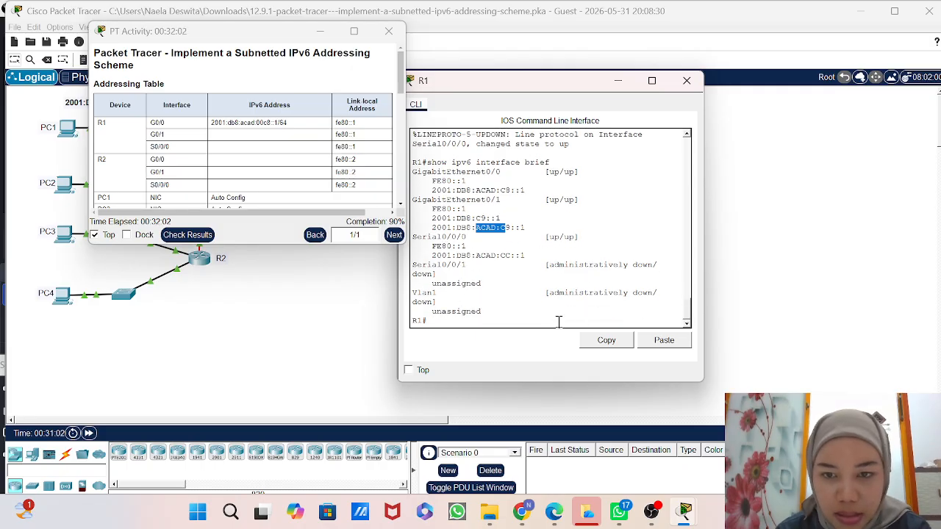
scroll(504, 221, "up", 6)
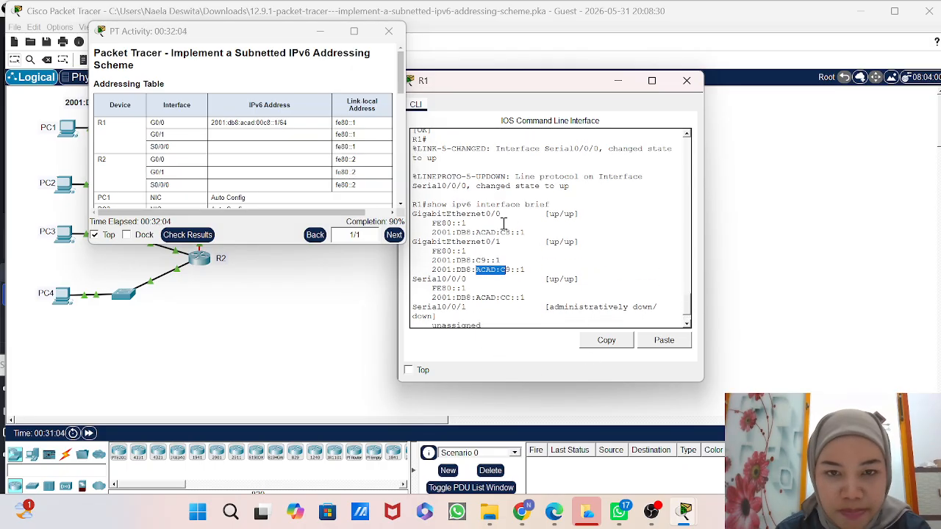
left_click(617, 82)
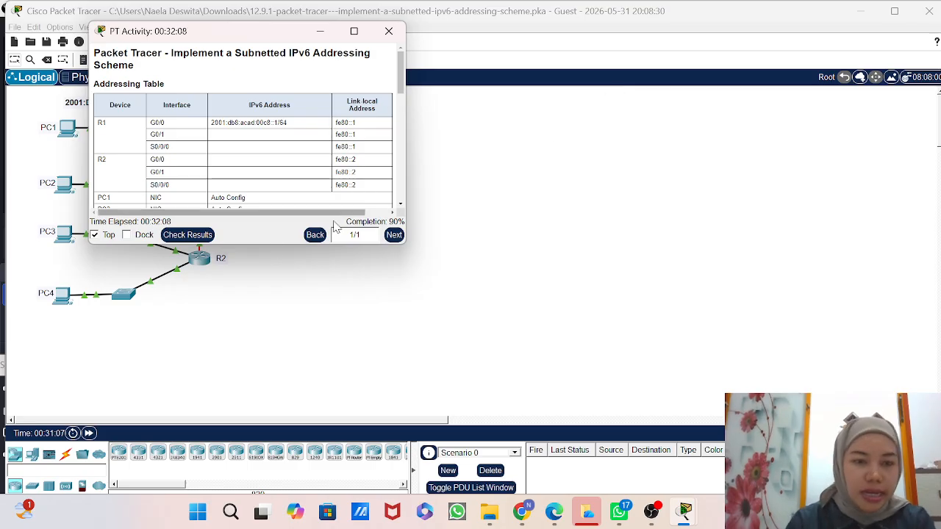
Step: Run show ipv6 interface brief on R2 and check the addresses of its GigabitEthernet0/0, GigabitEthernet0/1 and Serial0/0/0 interfaces
left_click(203, 262)
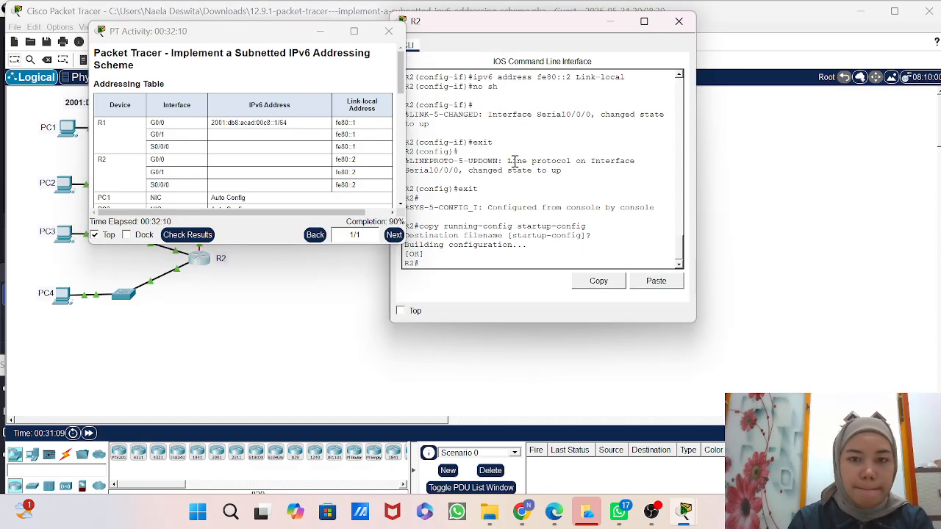
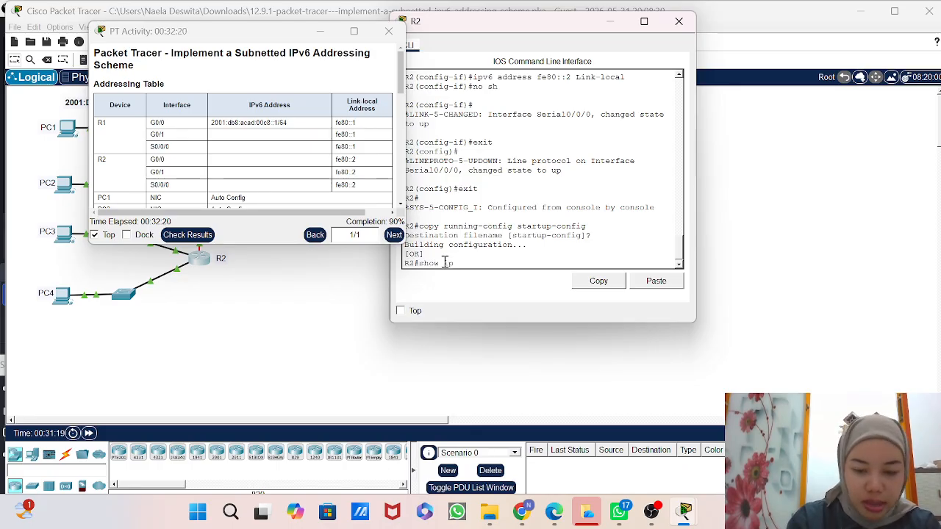
type("6")
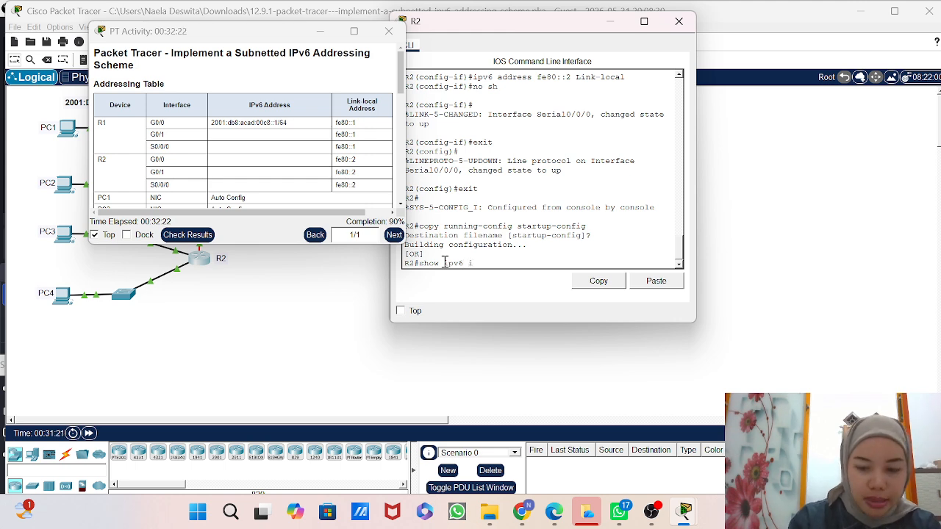
type(" interface ")
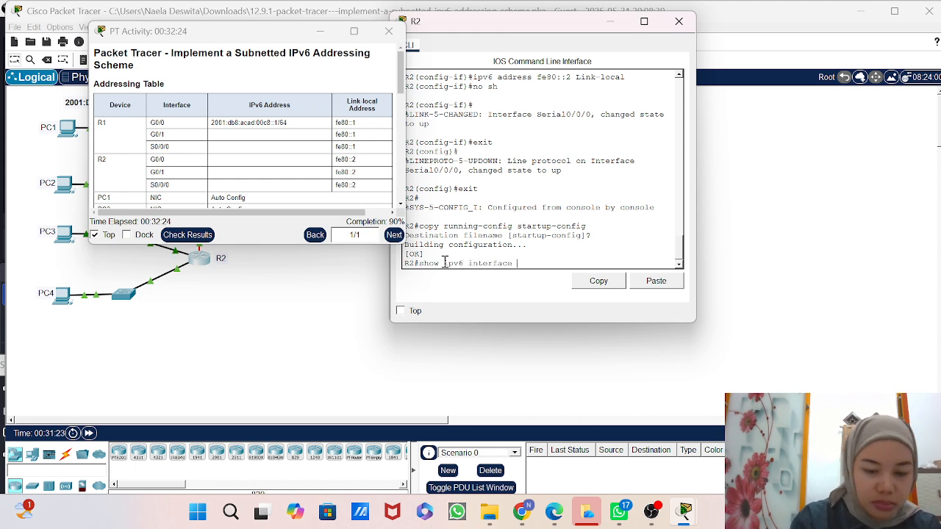
type("brief")
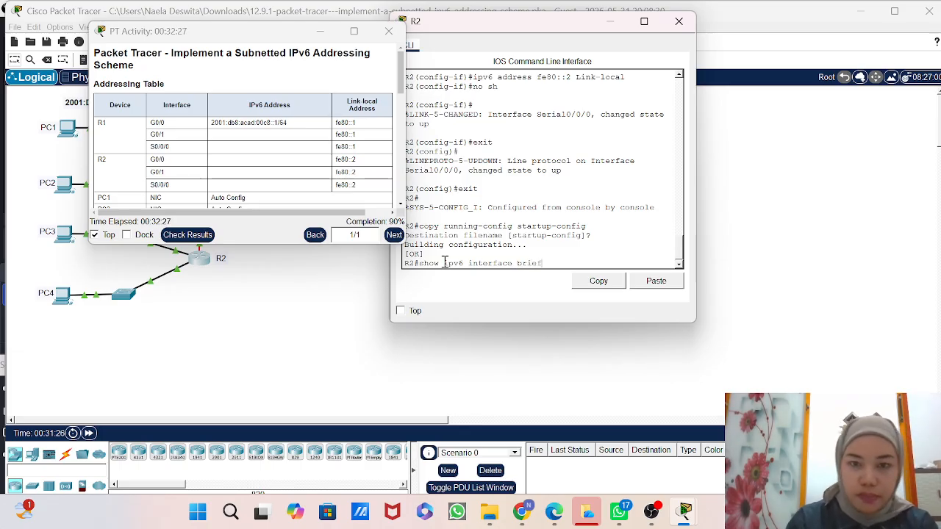
key("Return")
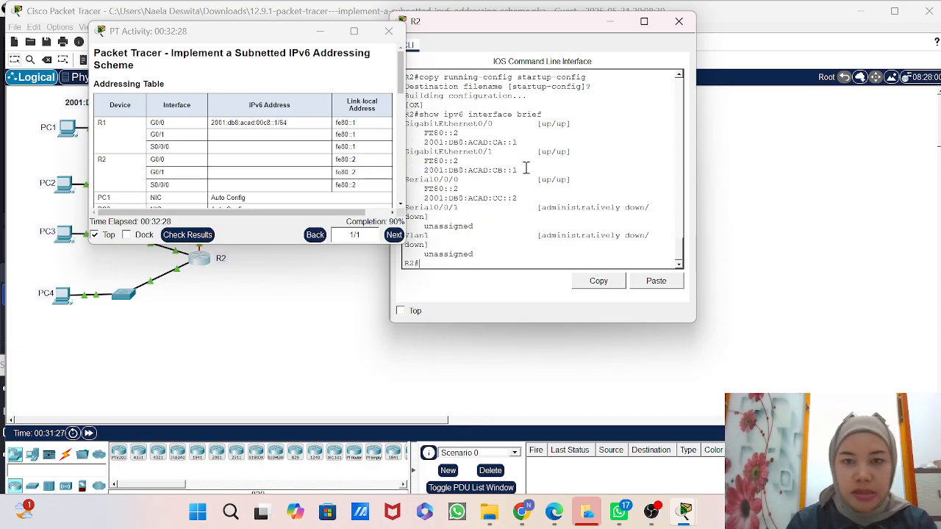
scroll(525, 167, "up", 1)
scroll(526, 168, "down", 1)
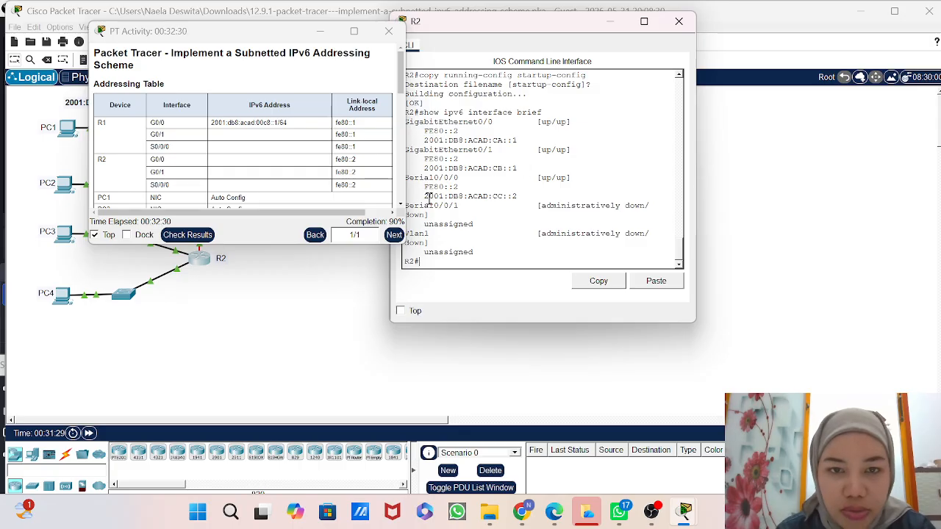
left_click_drag(429, 197, 517, 197)
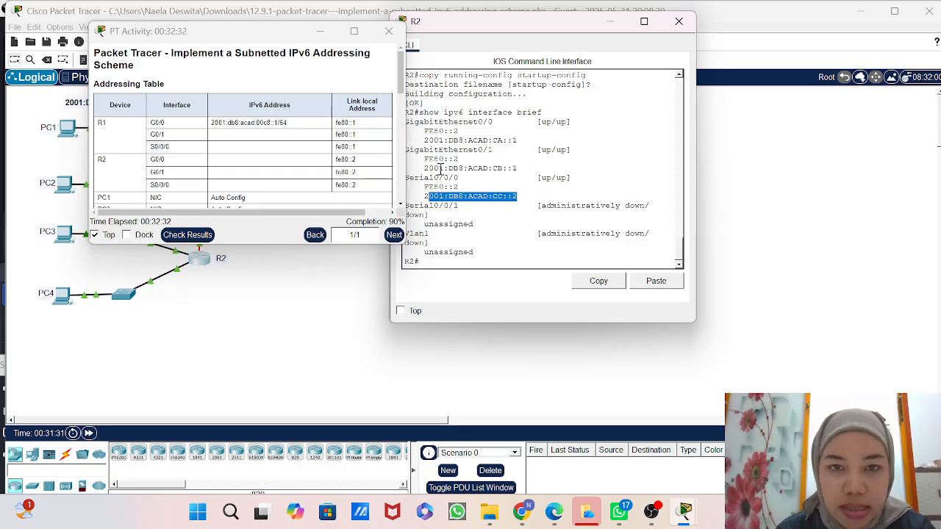
left_click_drag(439, 168, 504, 170)
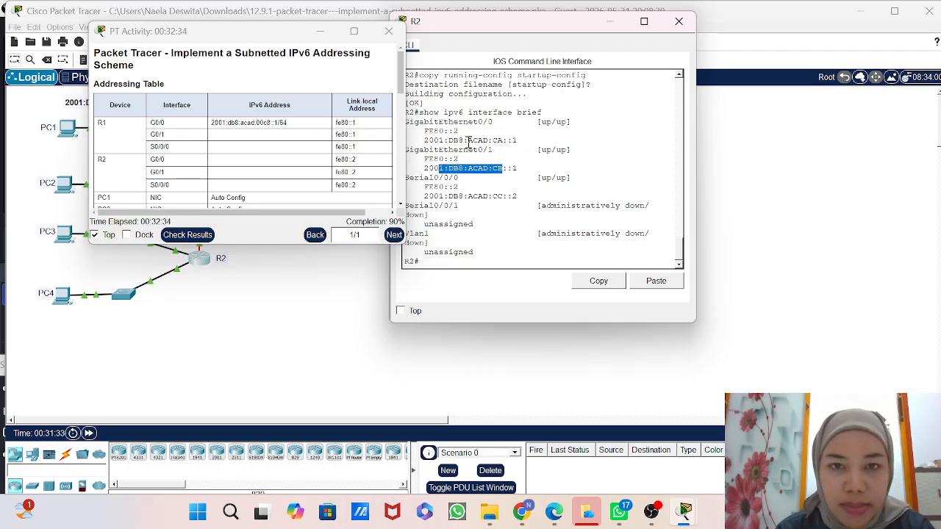
left_click_drag(467, 140, 484, 140)
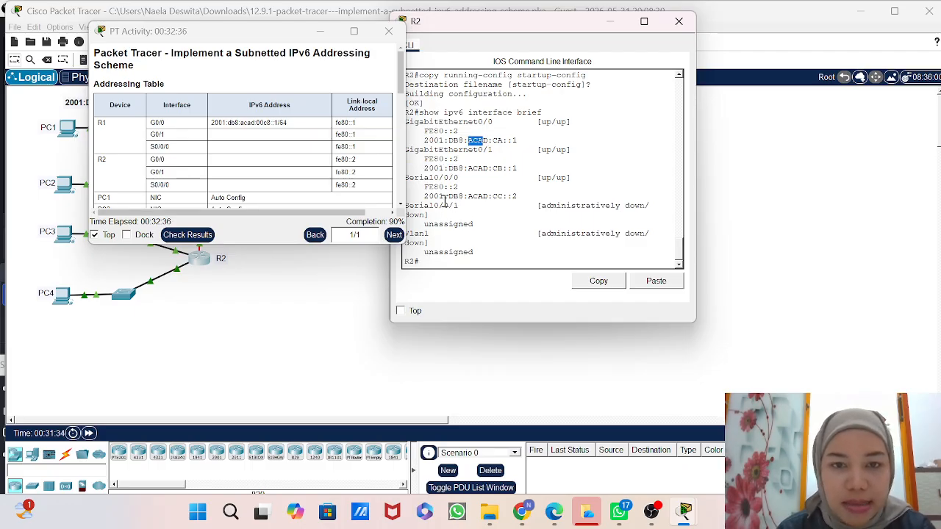
left_click(478, 188)
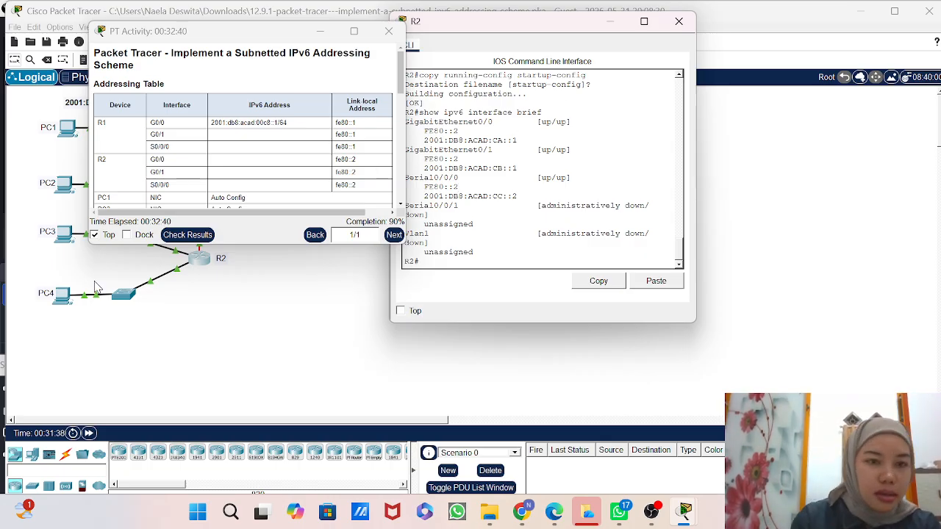
Step: Compare R2's Serial0/0/0 addresses in the console output with the activity's addressing table, and minimize R2's window
scroll(166, 183, "down", 3)
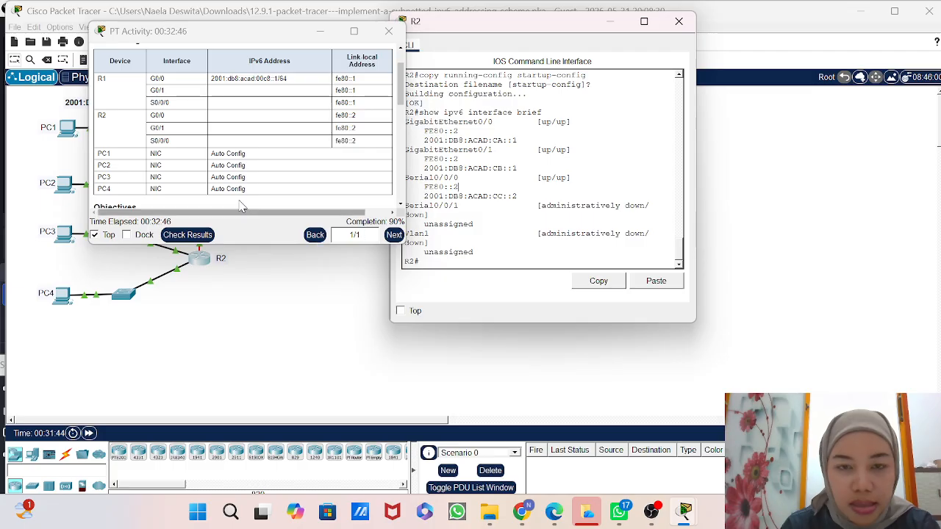
double_click(451, 176)
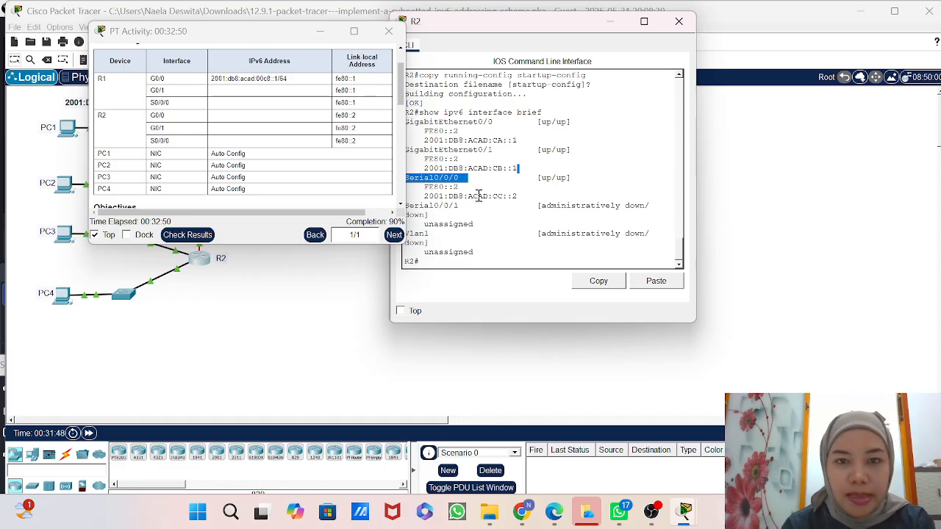
left_click_drag(478, 196, 425, 187)
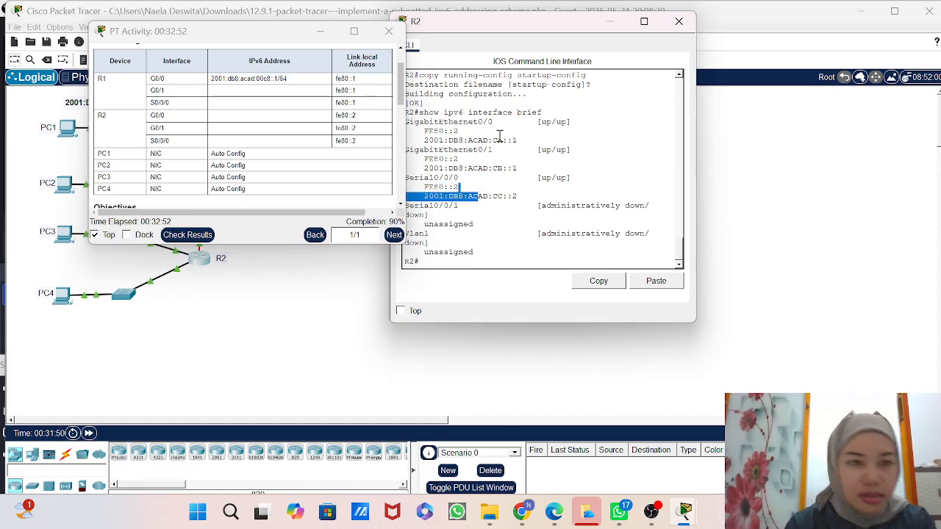
double_click(620, 23)
left_click(620, 22)
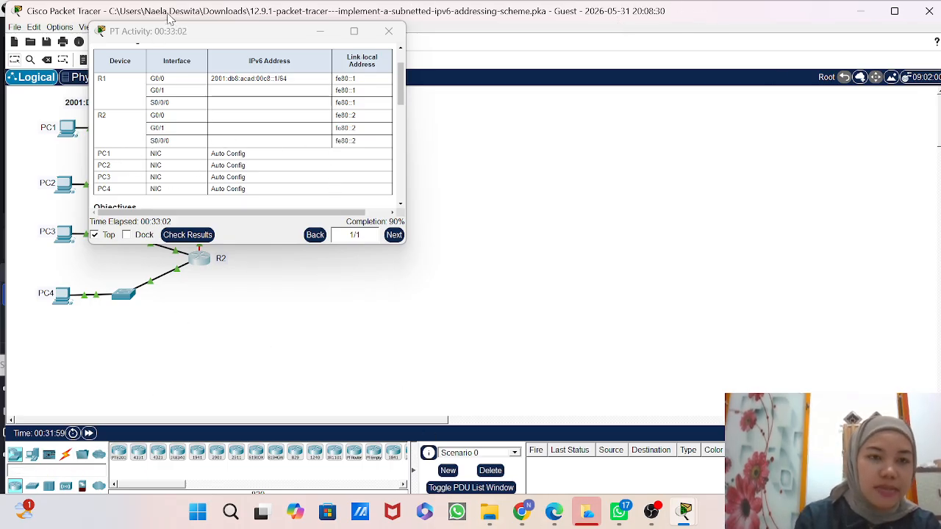
Step: Set PC1's IPv6 configuration to Automatic, keeping the activity instructions clear of the topology, and minimize PC1's window
left_click_drag(173, 32, 440, 112)
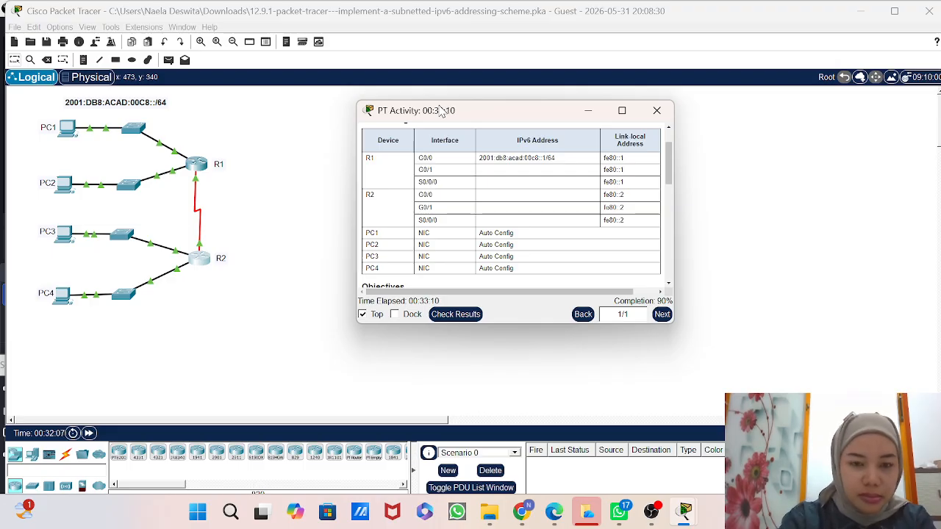
left_click(68, 132)
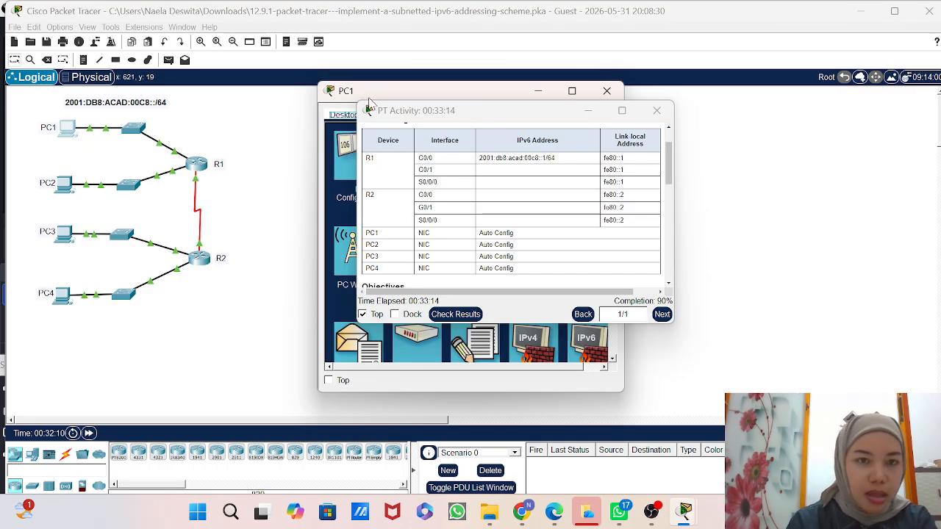
left_click_drag(374, 92, 139, 108)
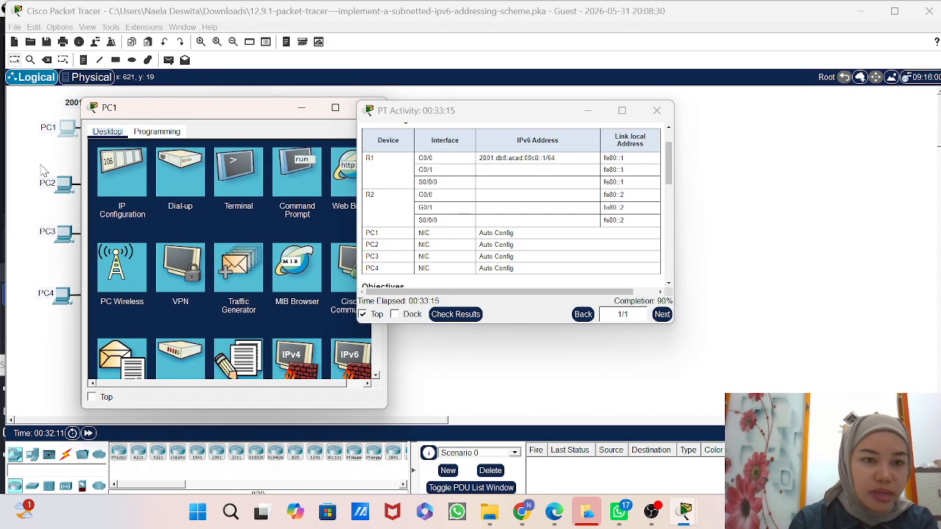
left_click(110, 188)
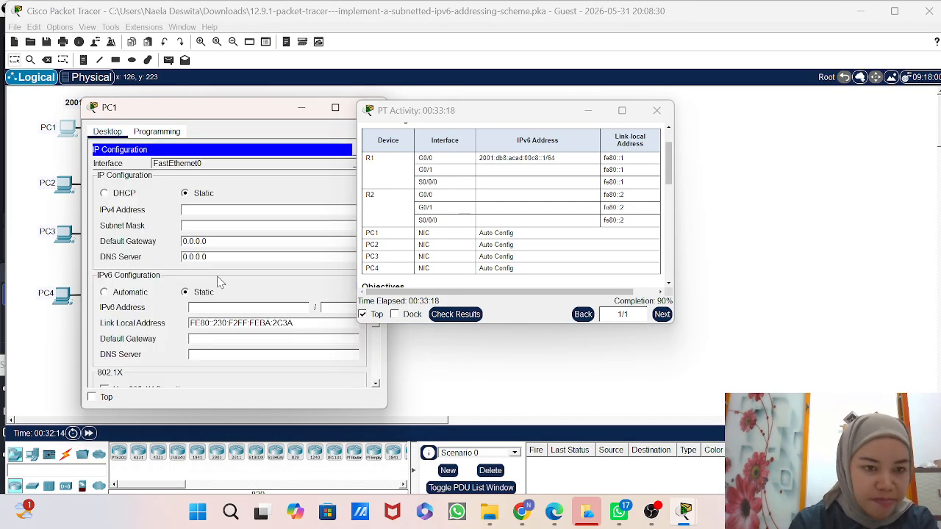
left_click(104, 292)
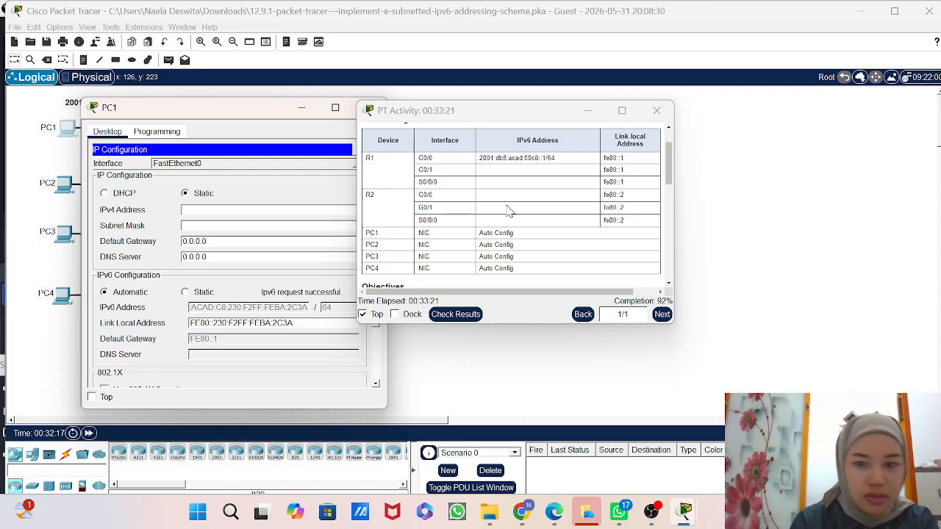
left_click(301, 108)
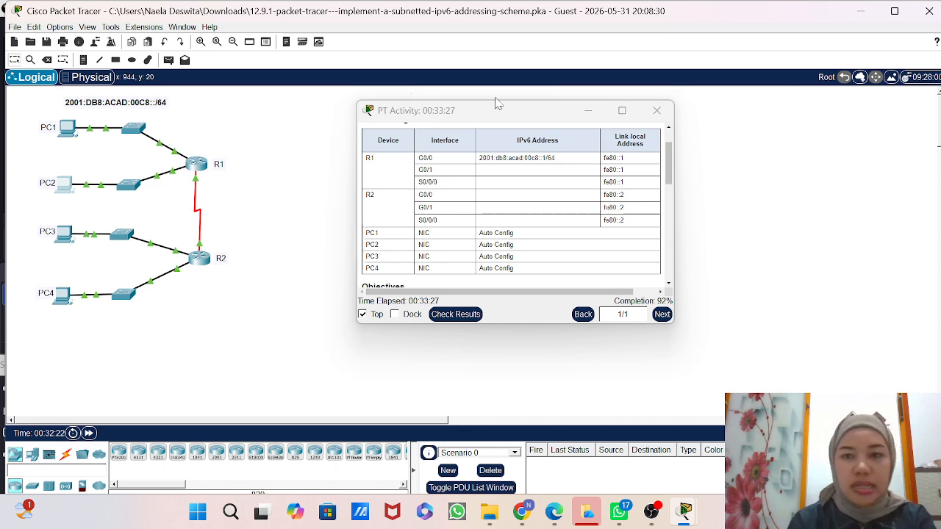
Step: Set PC2's IPv6 configuration to Automatic in its IP Configuration and minimize PC2's window
left_click(69, 180)
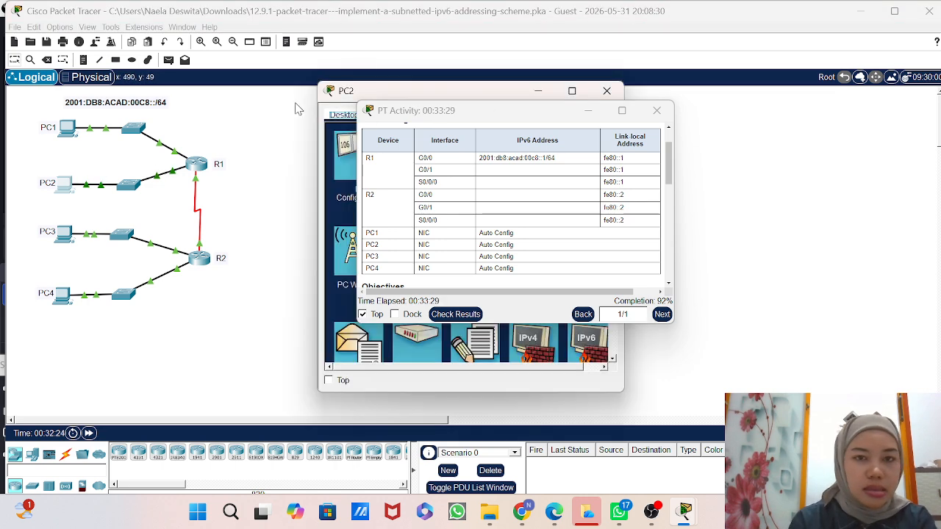
left_click_drag(412, 91, 157, 120)
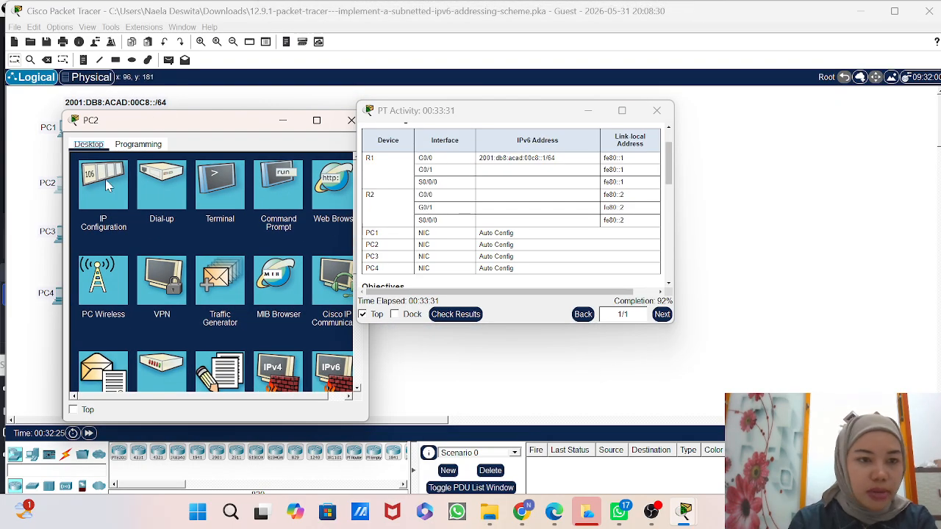
left_click(106, 186)
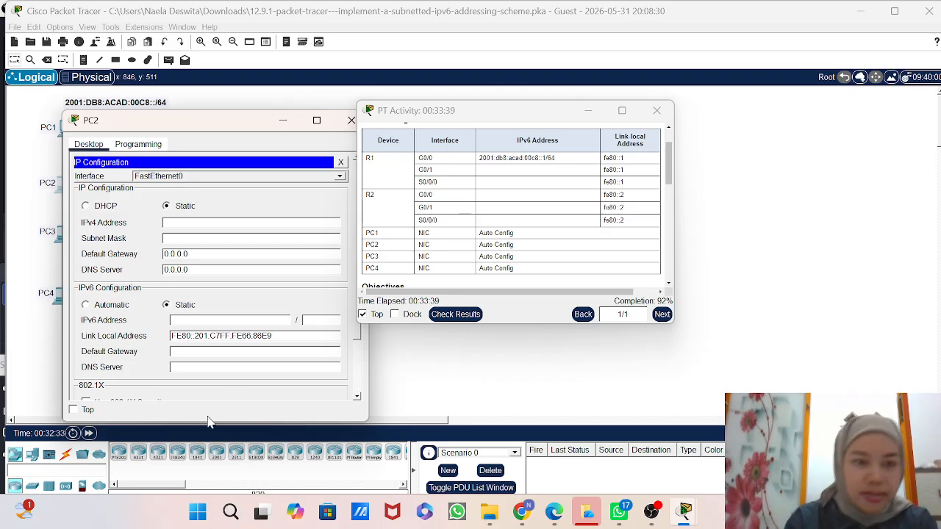
left_click(92, 307)
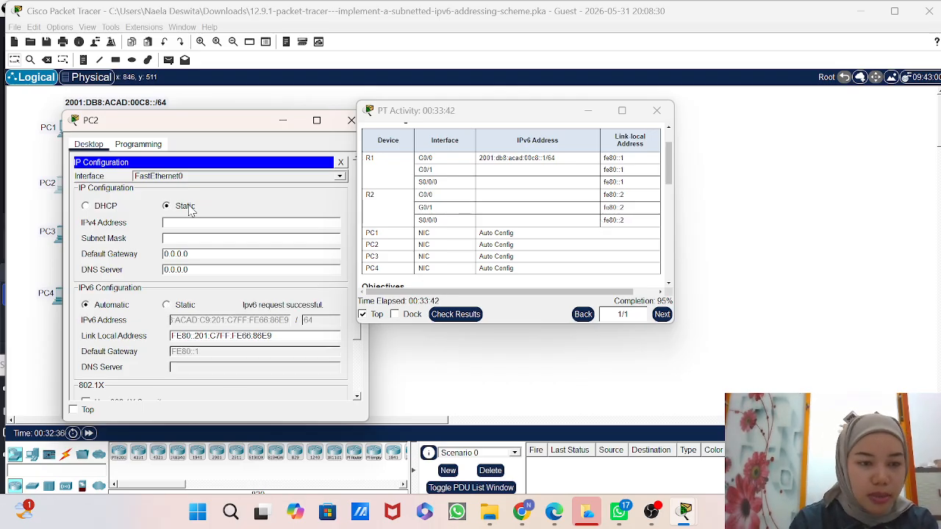
left_click(285, 128)
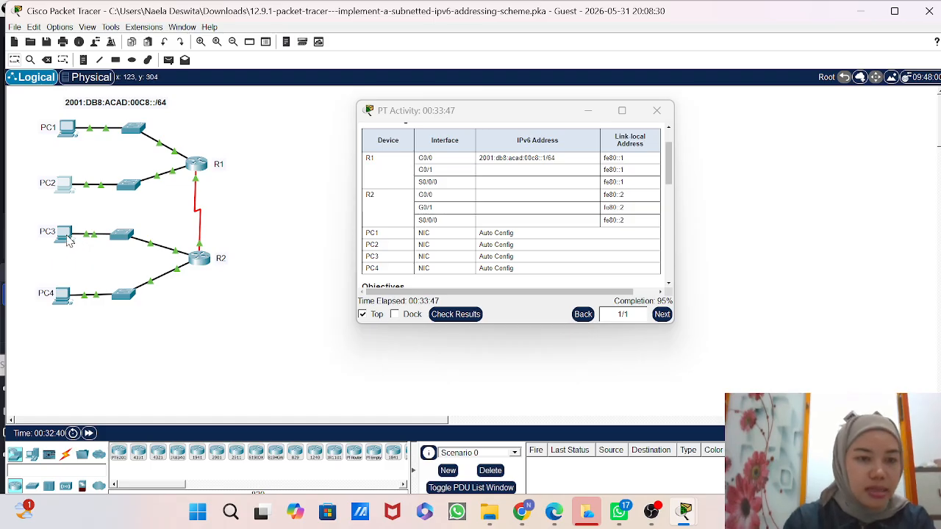
Step: Set PC3's IPv6 configuration to Automatic in its IP Configuration and minimize PC3's window
left_click(66, 240)
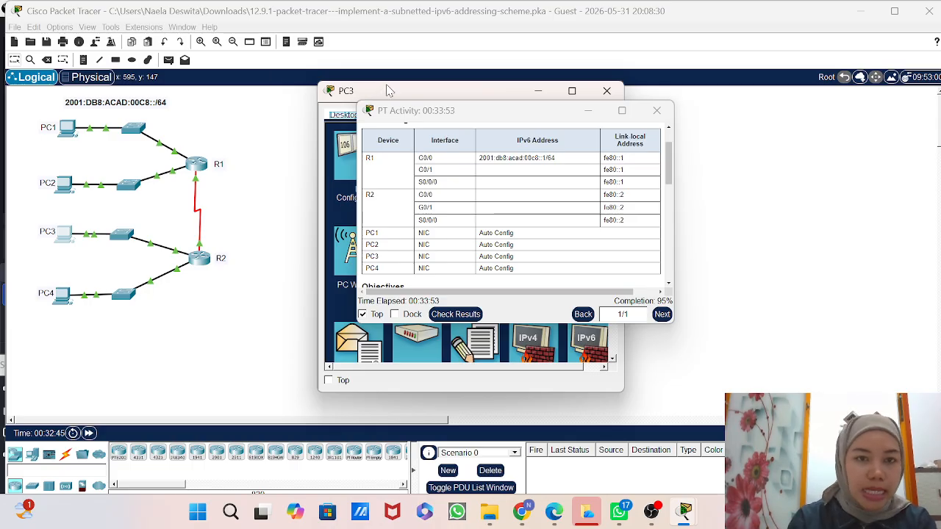
left_click_drag(387, 83, 327, 74)
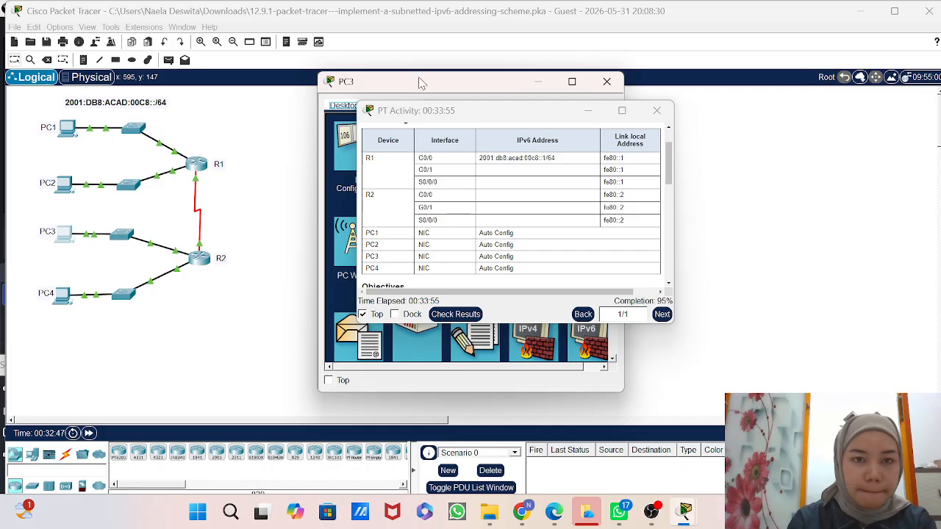
left_click_drag(413, 81, 251, 78)
left_click(189, 151)
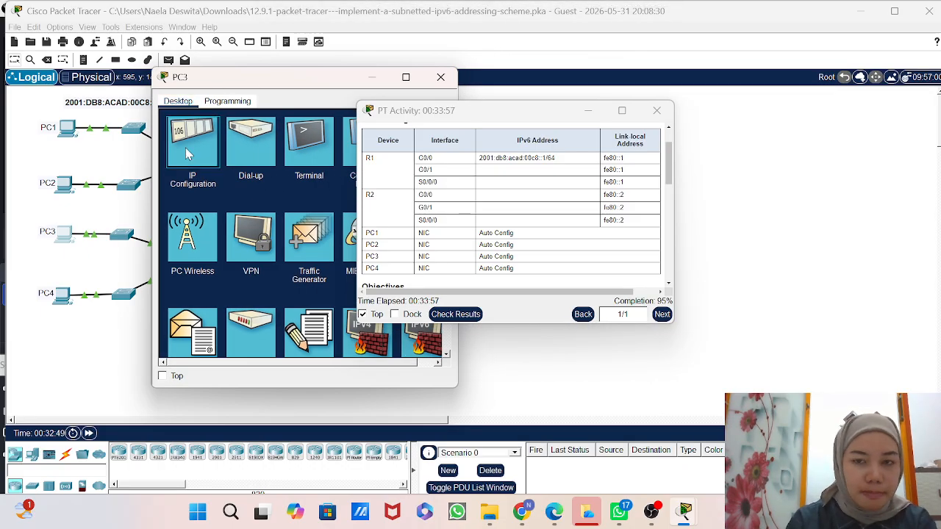
left_click(175, 262)
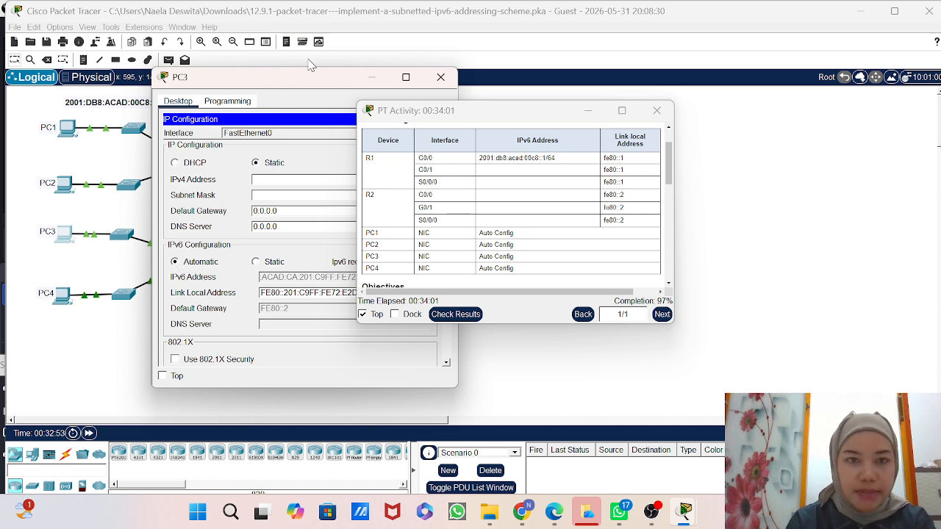
left_click(379, 80)
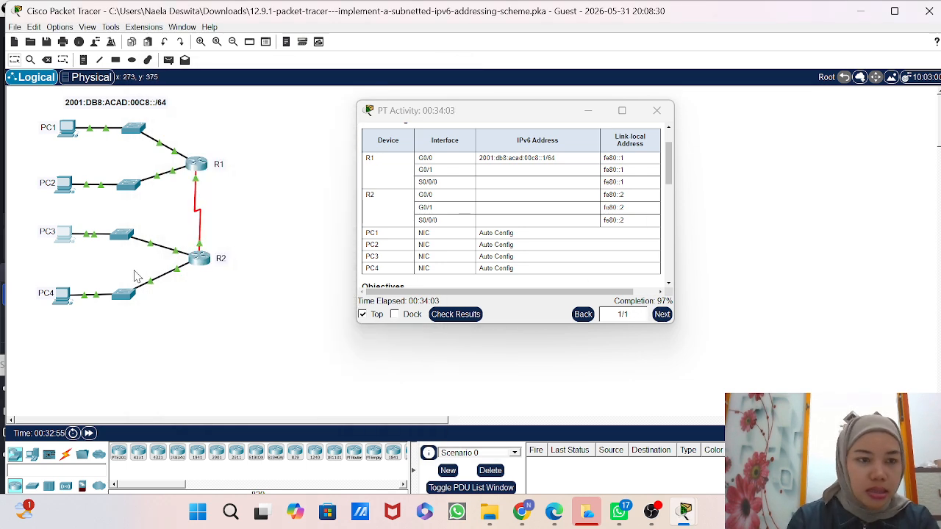
Step: Set PC4's IPv6 configuration to Automatic in its IP Configuration and minimize PC4's window
left_click(63, 294)
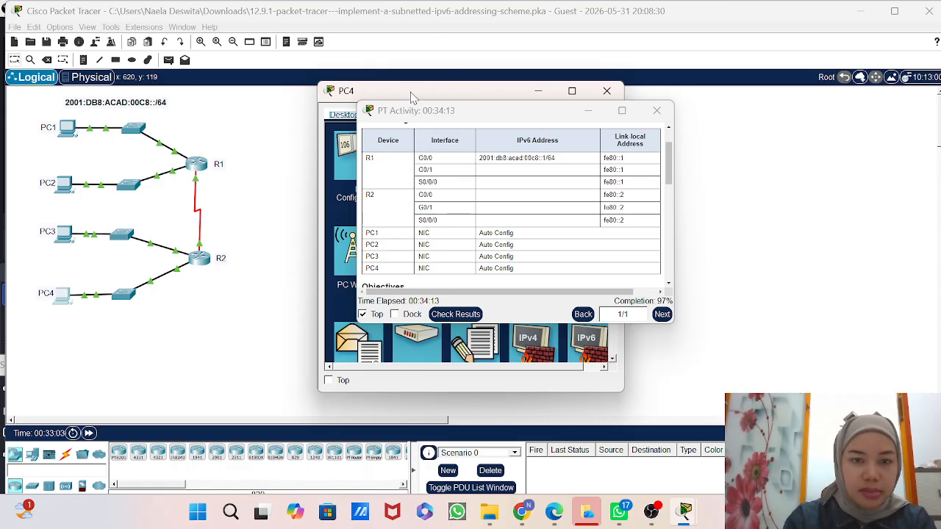
left_click_drag(412, 96, 178, 100)
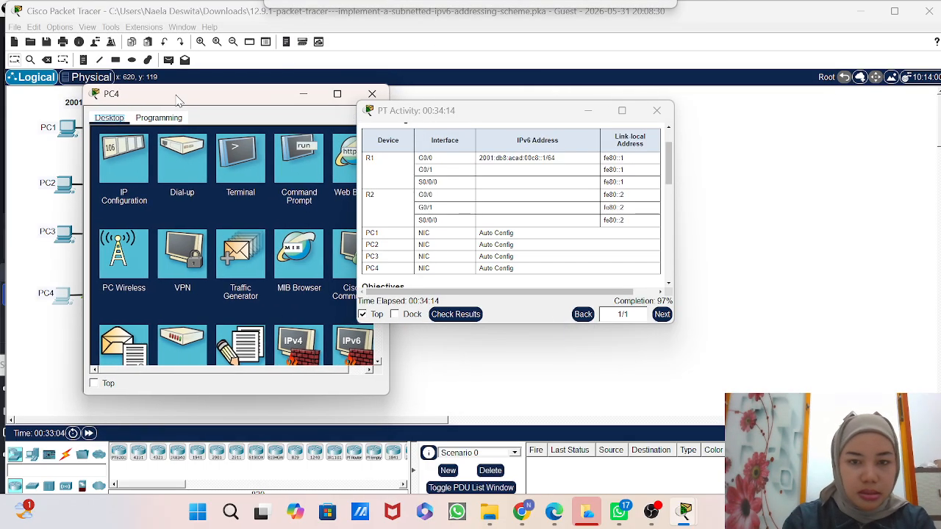
left_click(121, 173)
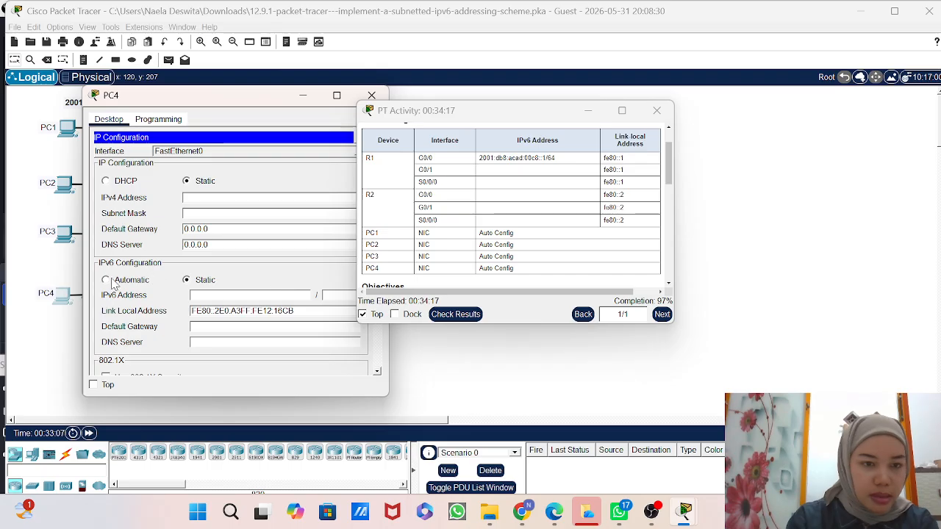
left_click(106, 280)
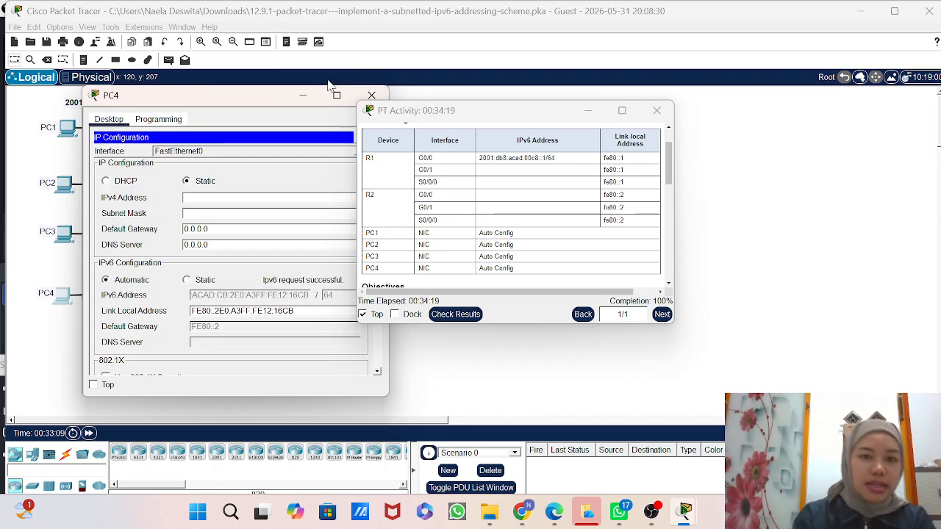
left_click(304, 96)
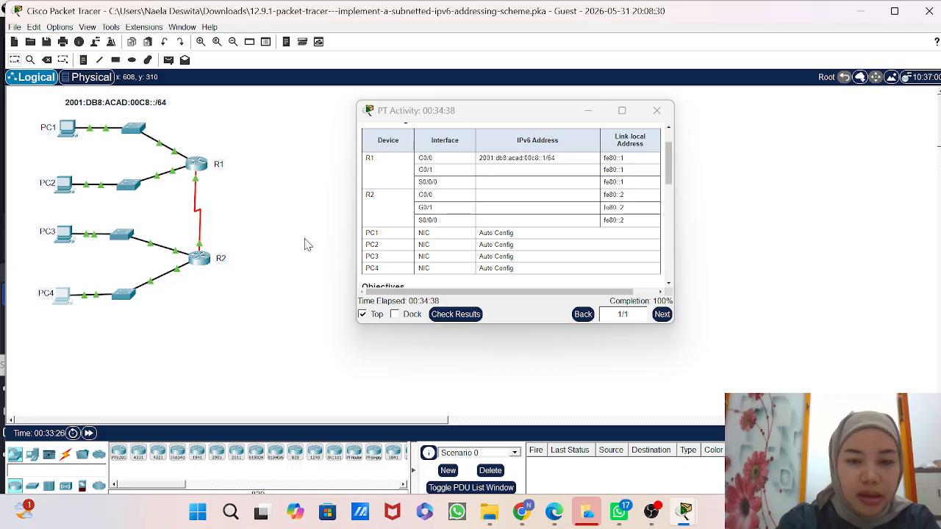
left_click(56, 123)
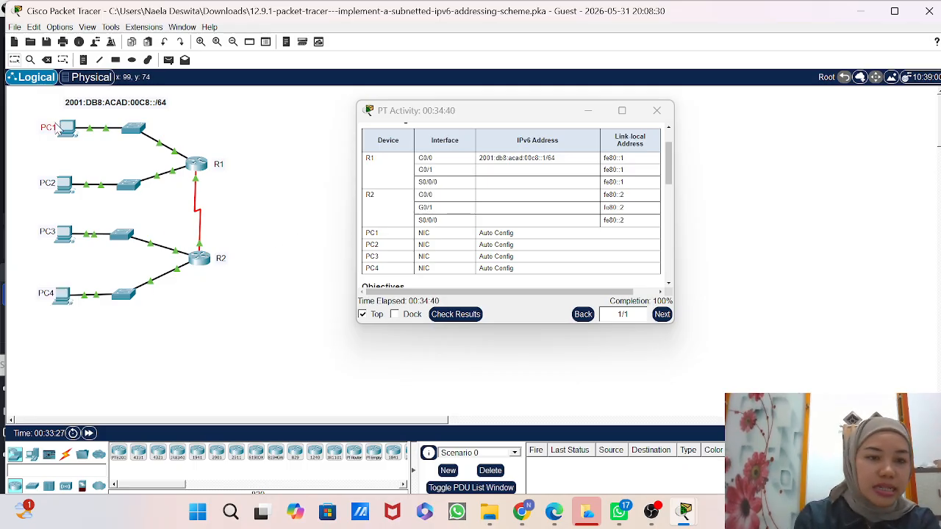
left_click(53, 128)
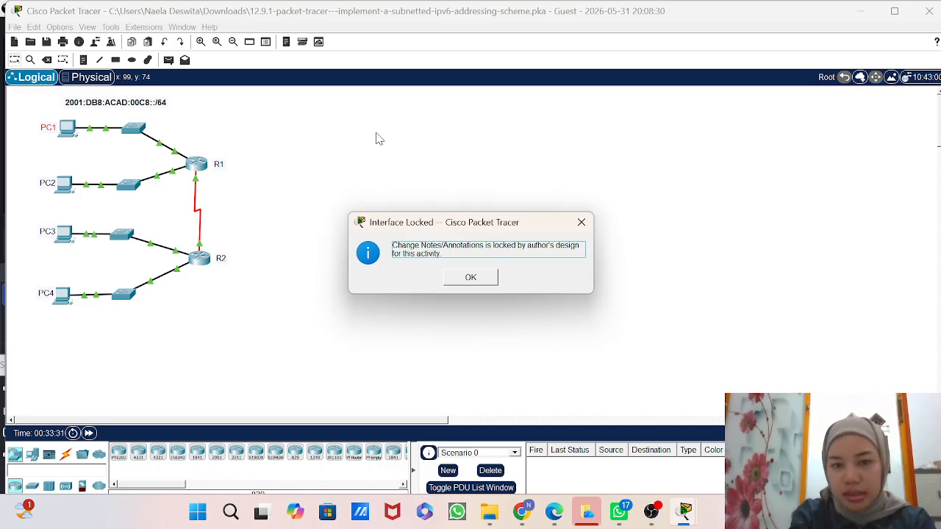
left_click(476, 279)
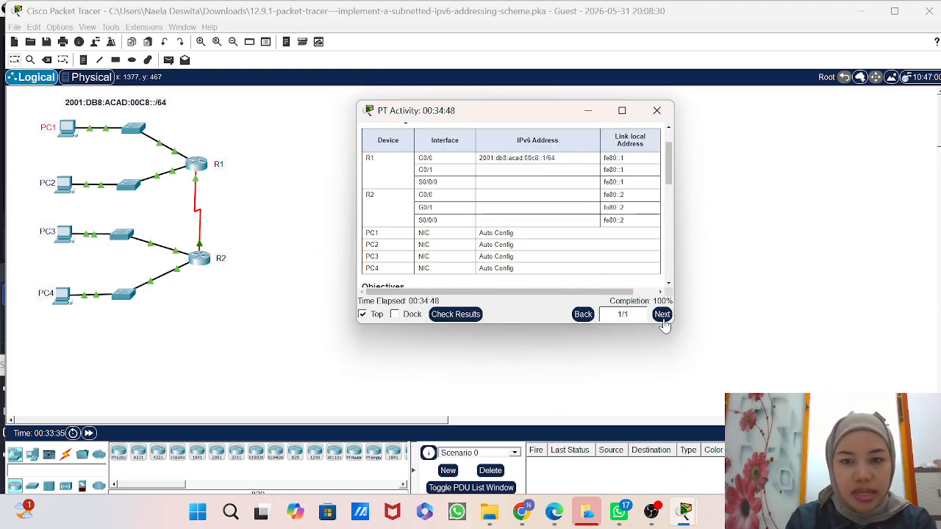
Step: Check the activity results, review the assessment items for the PCs, R1 and R2, and close the results
left_click(471, 314)
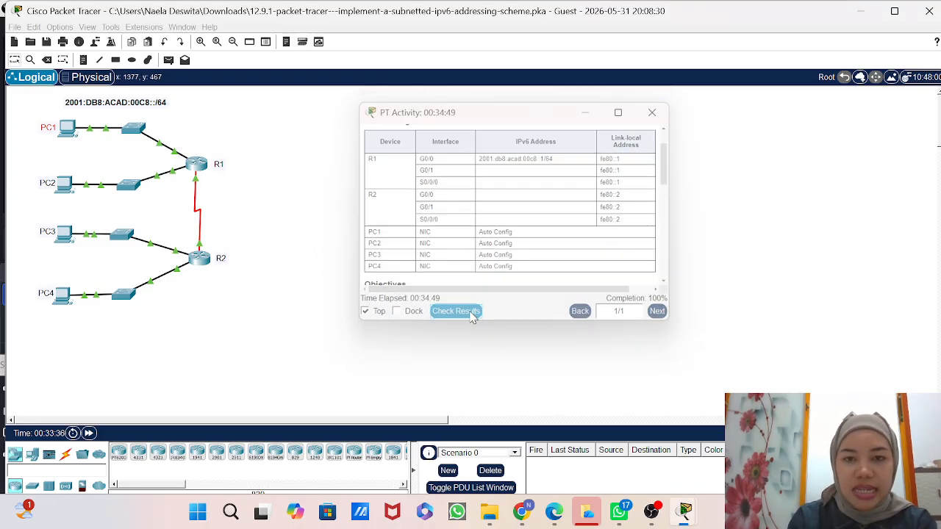
left_click(130, 86)
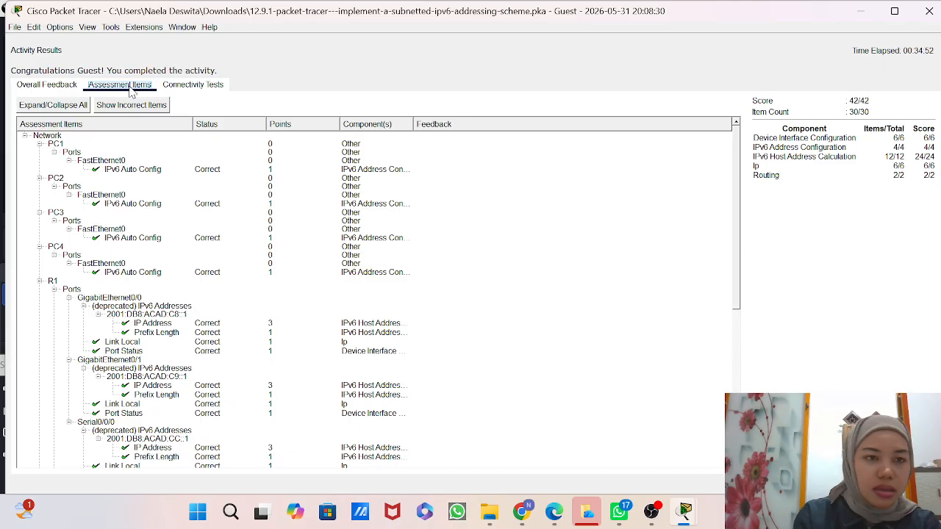
scroll(154, 314, "down", 9)
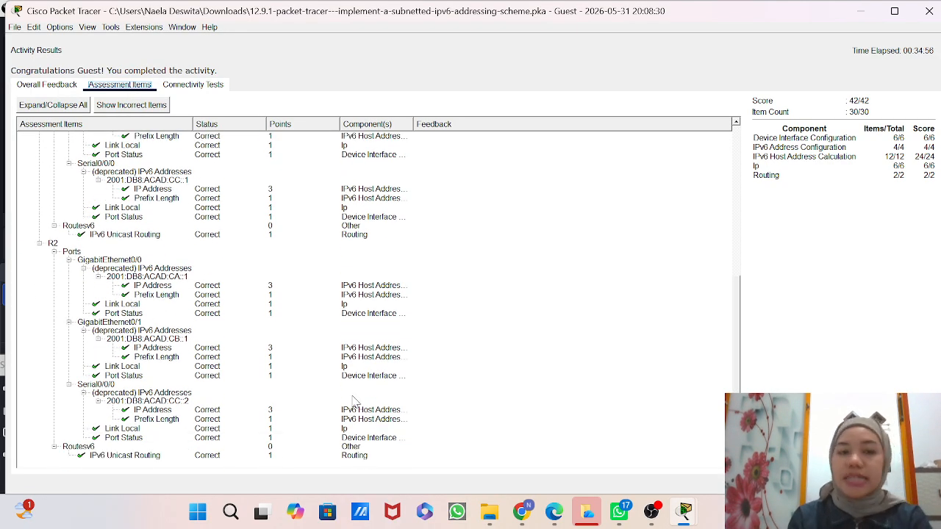
scroll(353, 400, "up", 9)
left_click(928, 11)
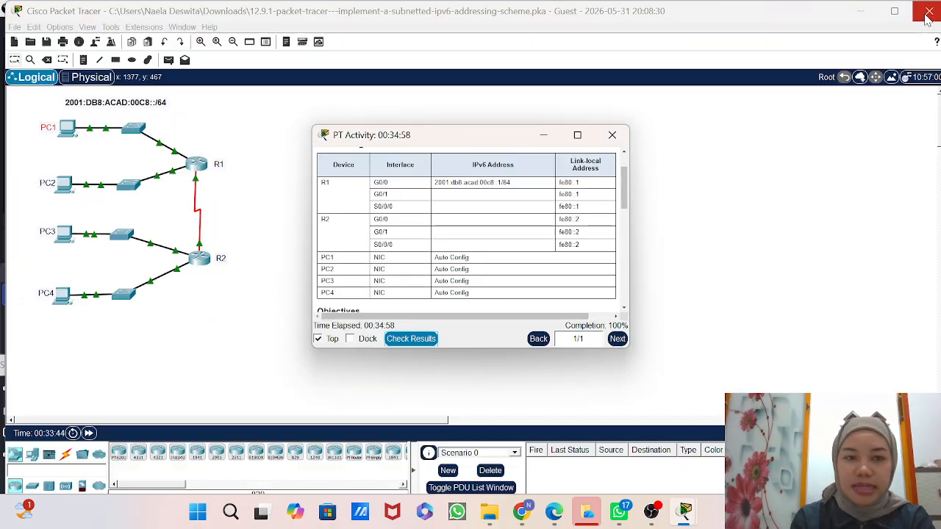
Step: Close PC1's IP Configuration, open its Command Prompt, enter ipv6 without running it, and minimize PC1's window
left_click(73, 128)
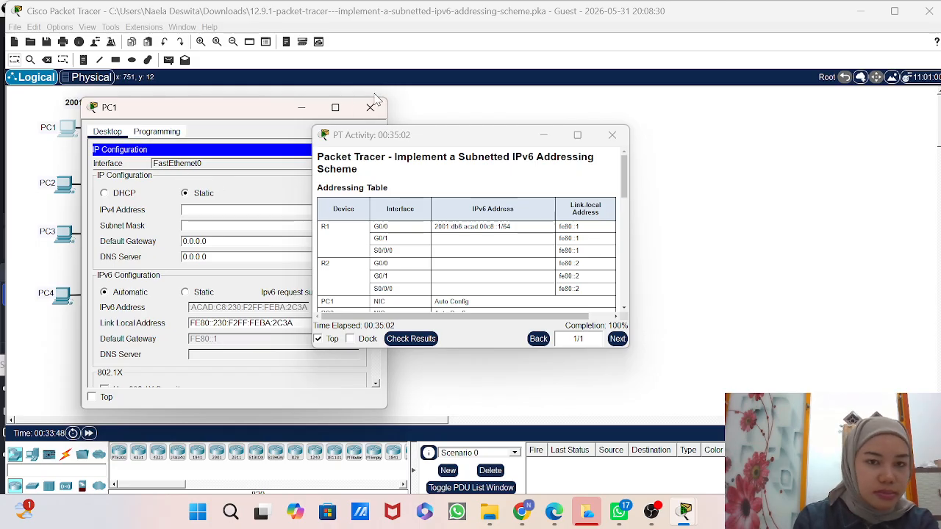
left_click_drag(255, 109, 187, 112)
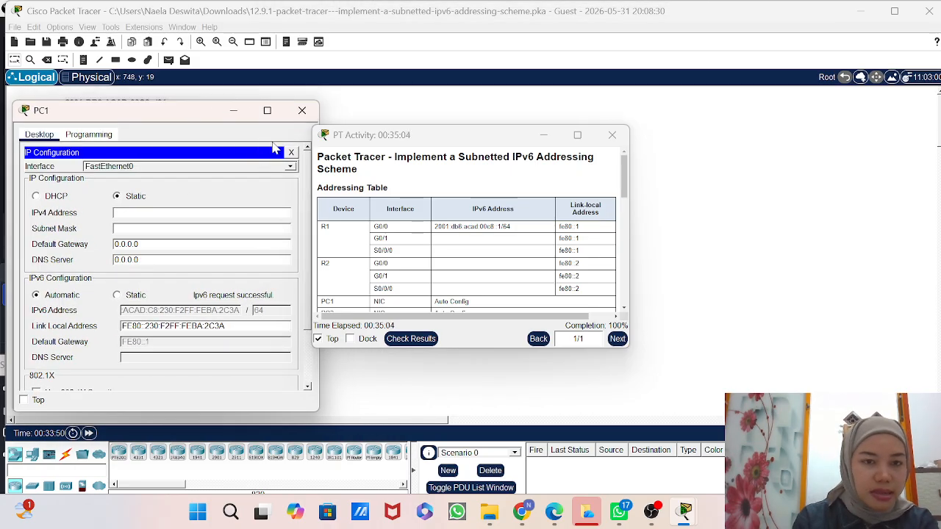
left_click(290, 152)
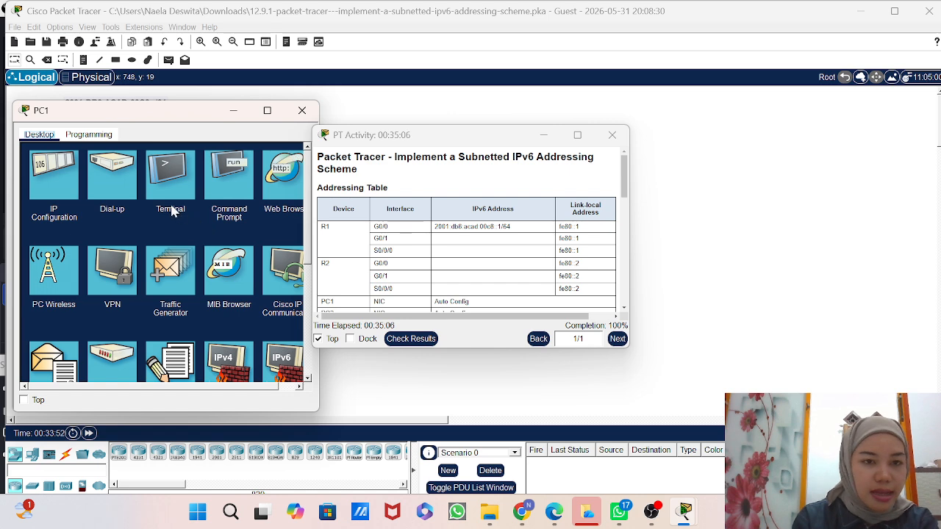
left_click(224, 188)
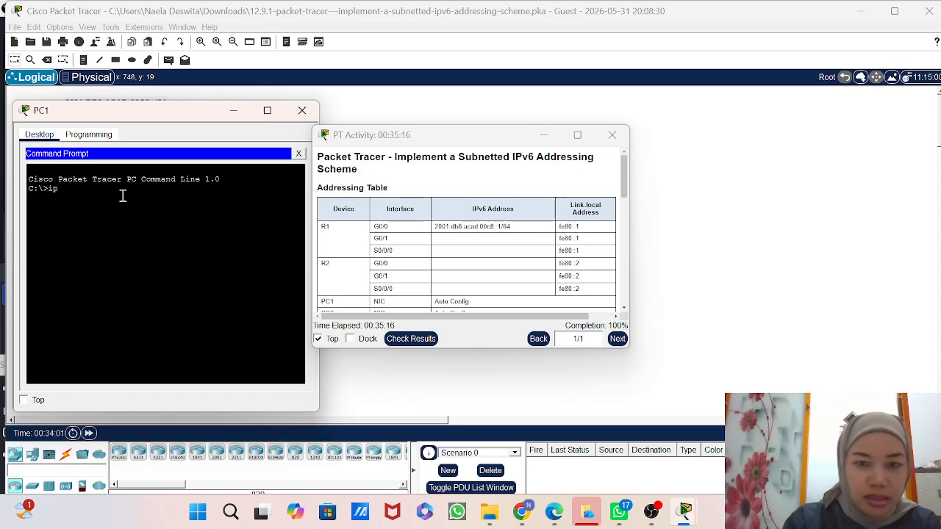
type("v6")
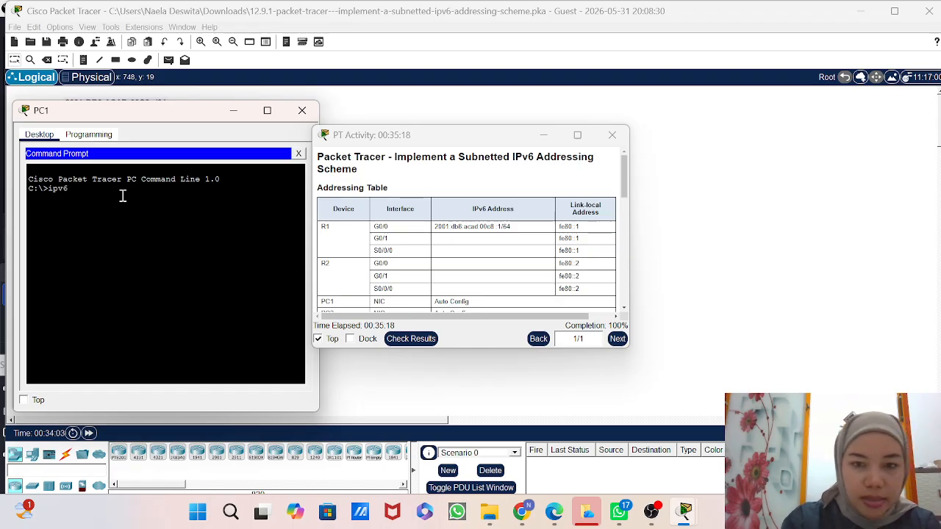
left_click(234, 110)
Step: Review PC2's automatic IPv6 configuration alongside the activity's addressing table, and minimize PC2's window
left_click(64, 185)
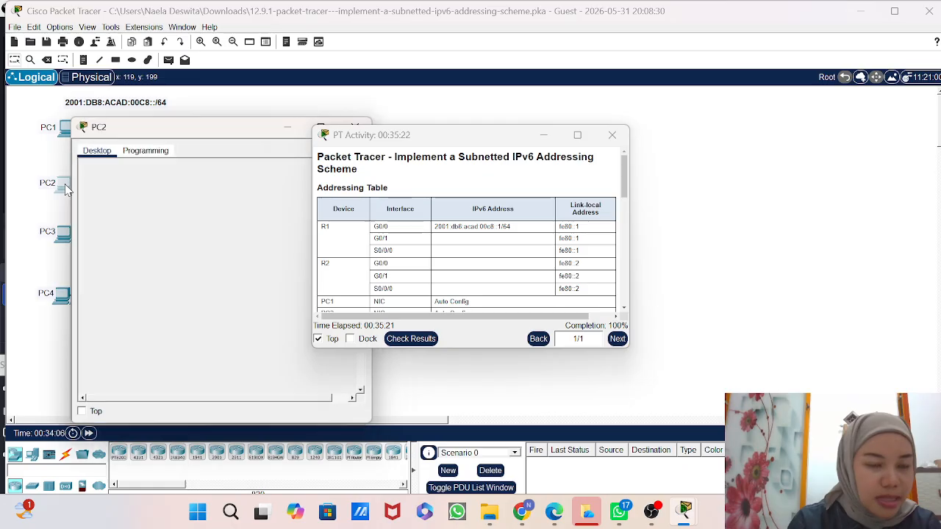
scroll(209, 322, "down", 1)
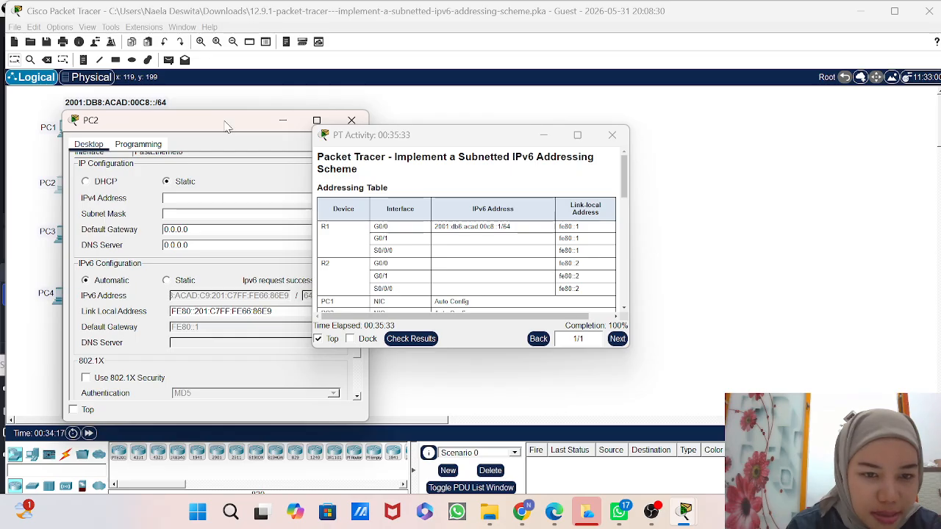
left_click_drag(227, 126, 149, 120)
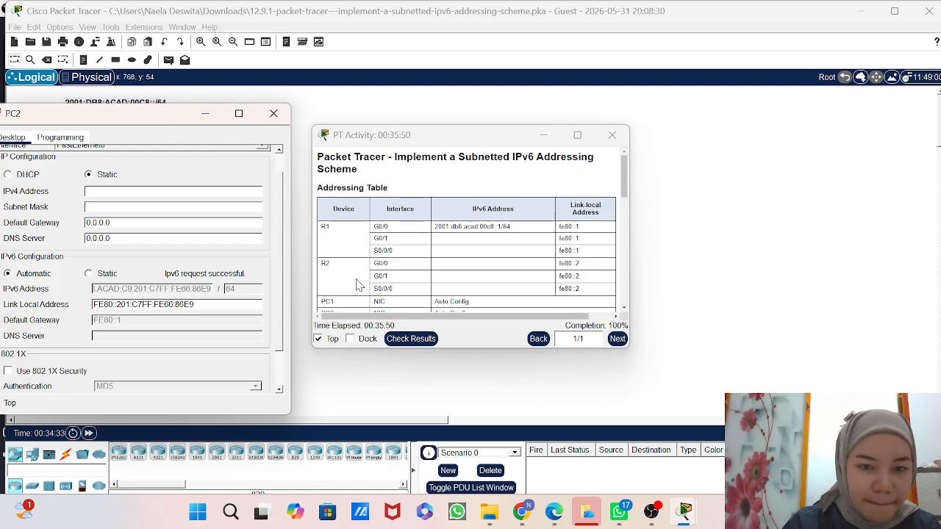
scroll(359, 285, "down", 2)
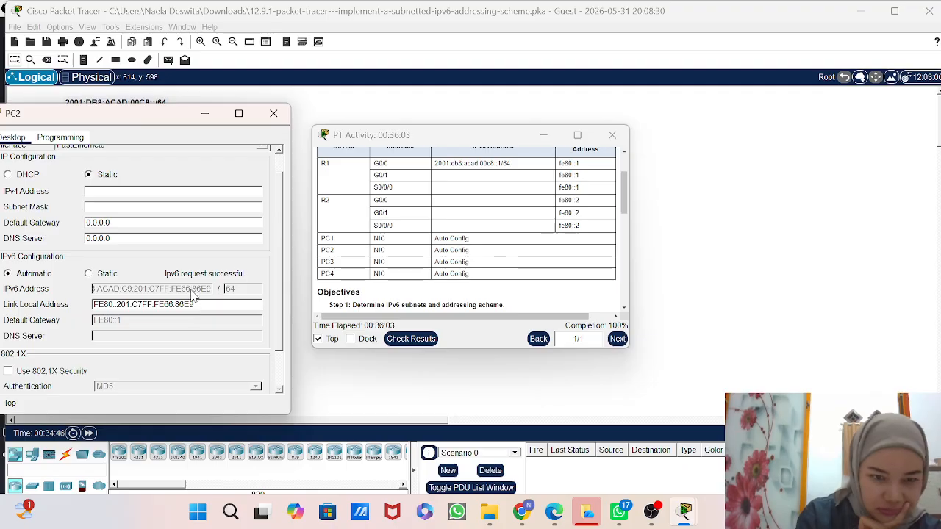
scroll(186, 288, "down", 1)
scroll(186, 289, "up", 1)
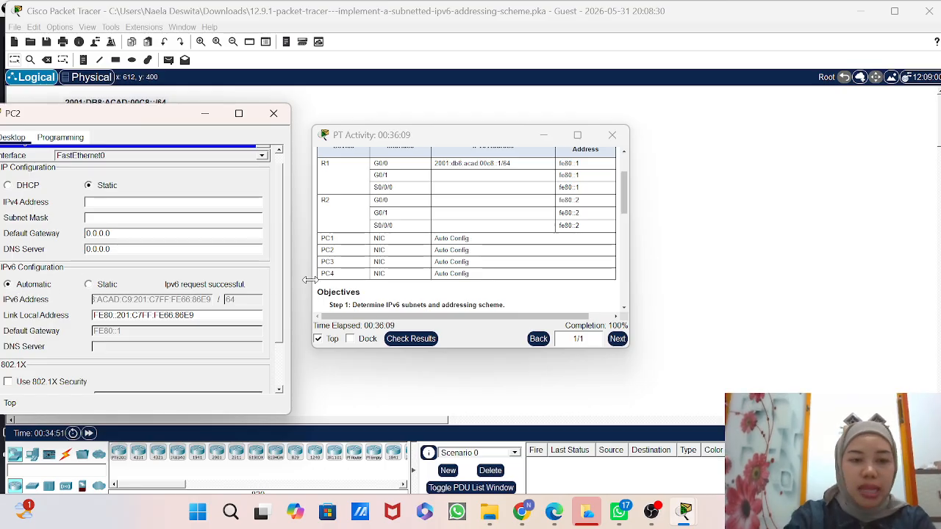
left_click(205, 118)
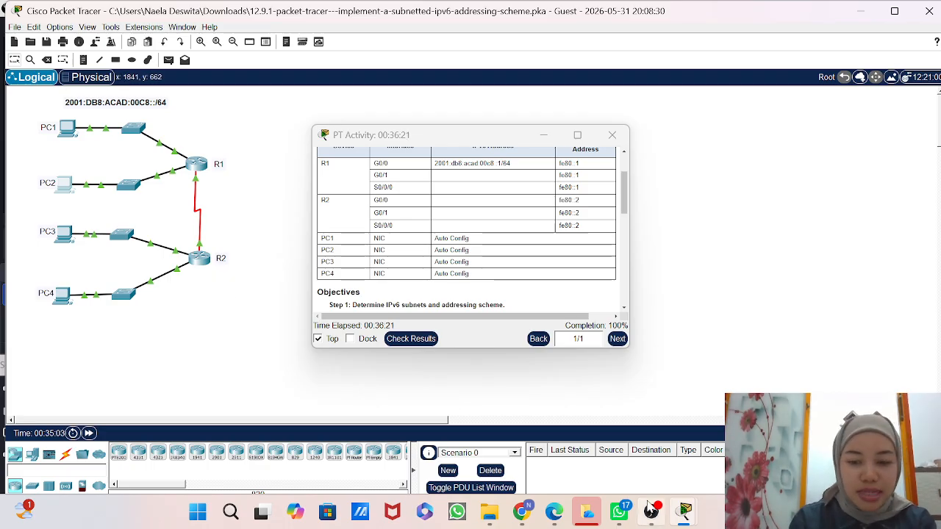
mouse_move(652, 511)
left_click(689, 439)
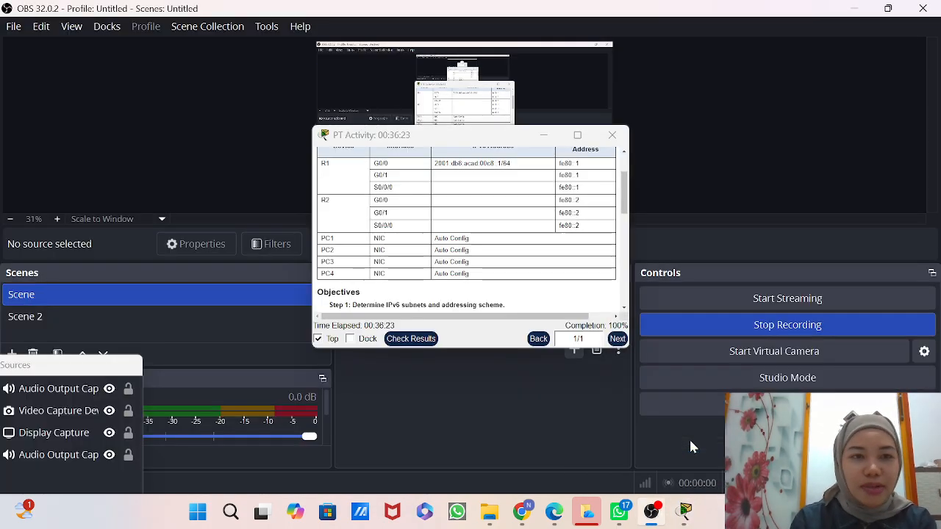
Step: Check the activity results again, look through the full list of assessment items, and close the results
left_click(414, 340)
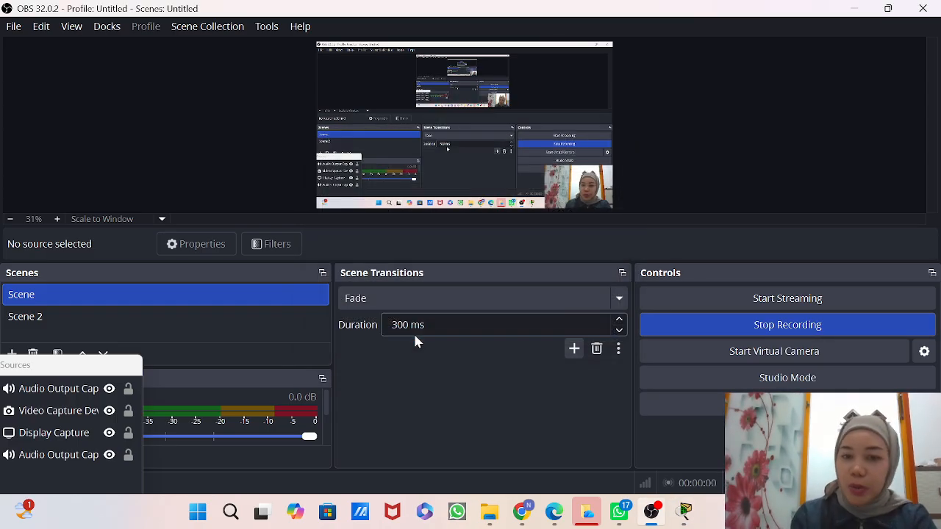
mouse_move(683, 509)
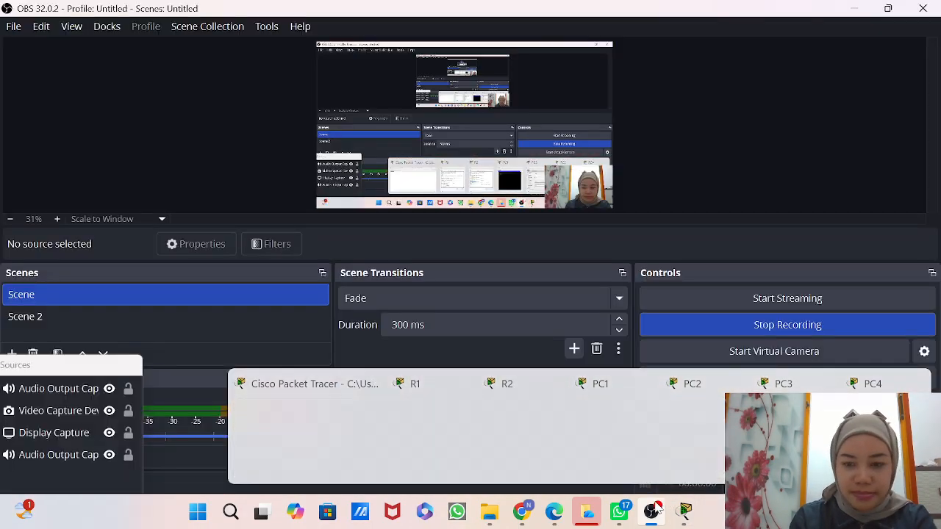
left_click(654, 511)
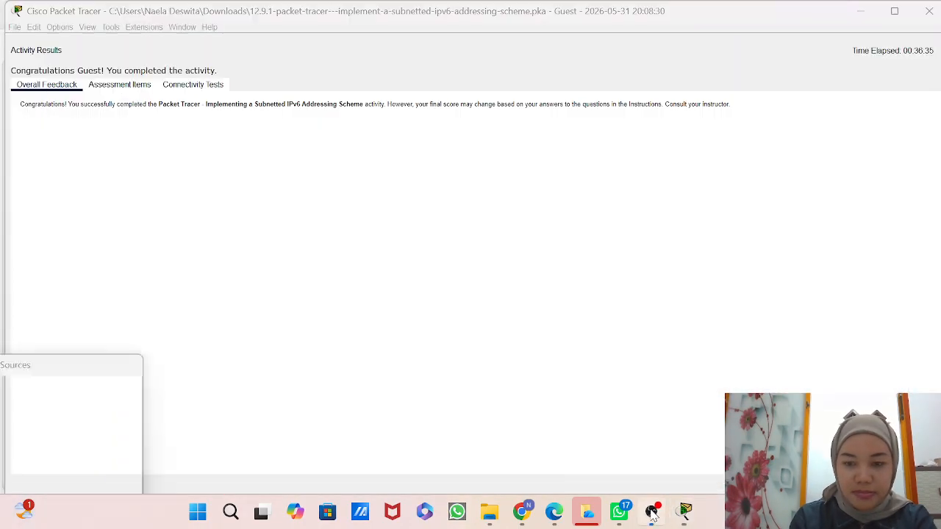
left_click(654, 512)
left_click(652, 513)
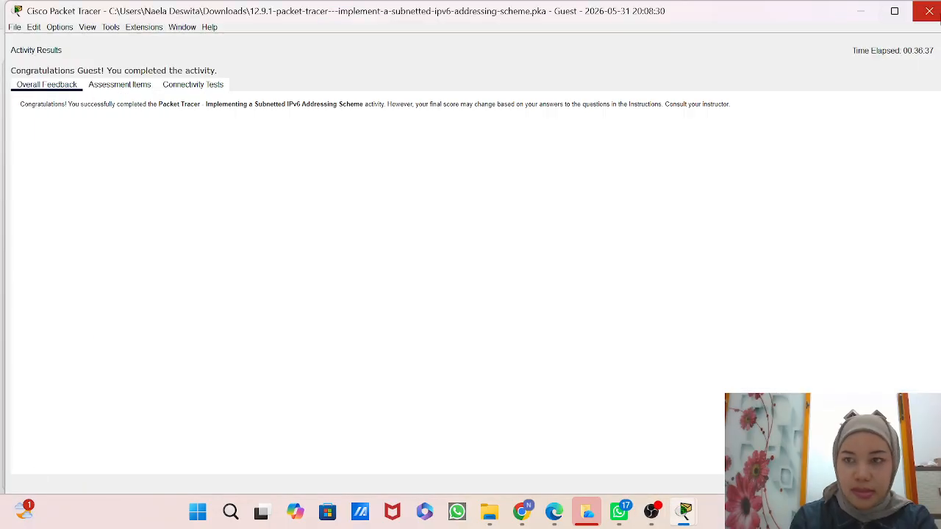
left_click(107, 87)
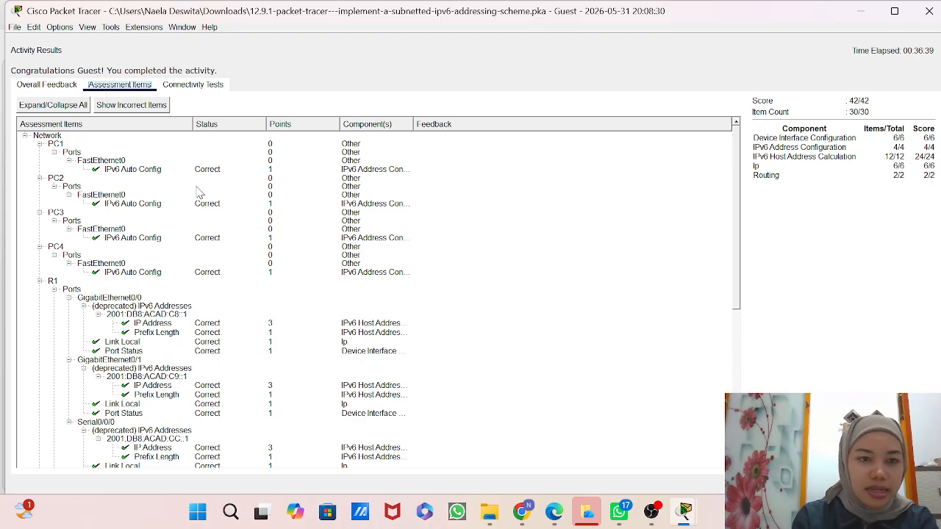
scroll(202, 220, "down", 10)
scroll(208, 251, "up", 10)
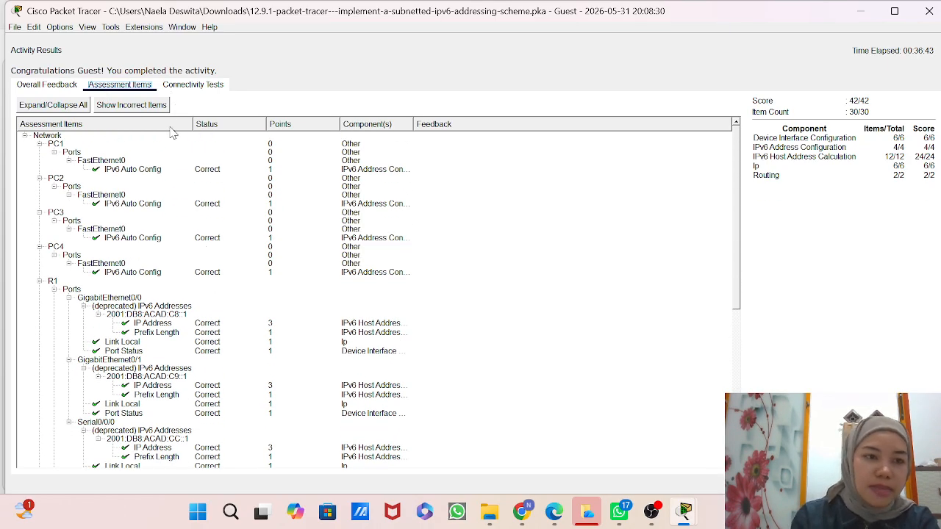
left_click(929, 10)
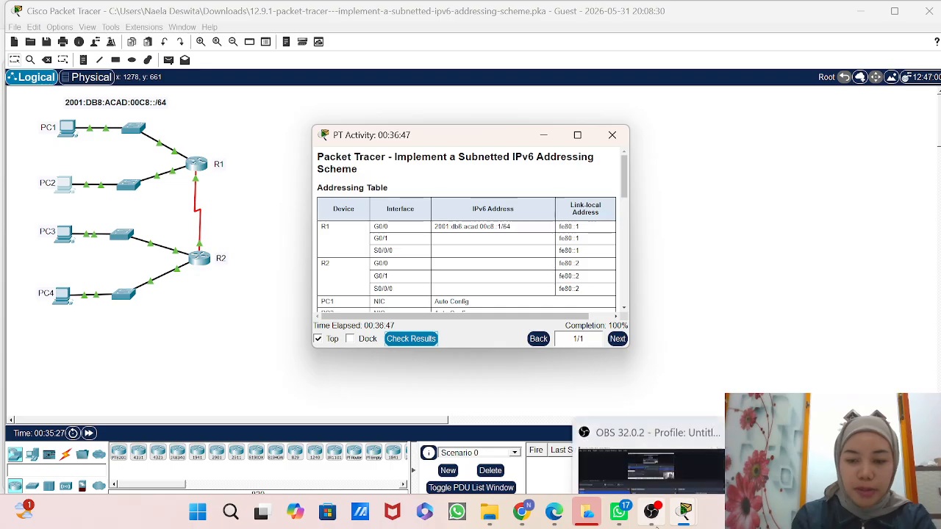
Step: Switch to OBS Studio and move the PT Activity window aside to uncover the scene transition settings
left_click(653, 513)
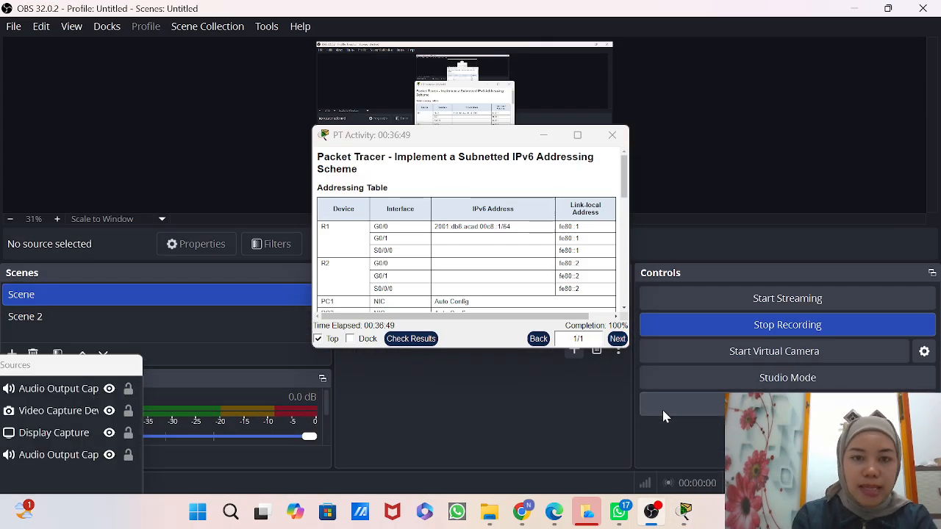
mouse_move(651, 516)
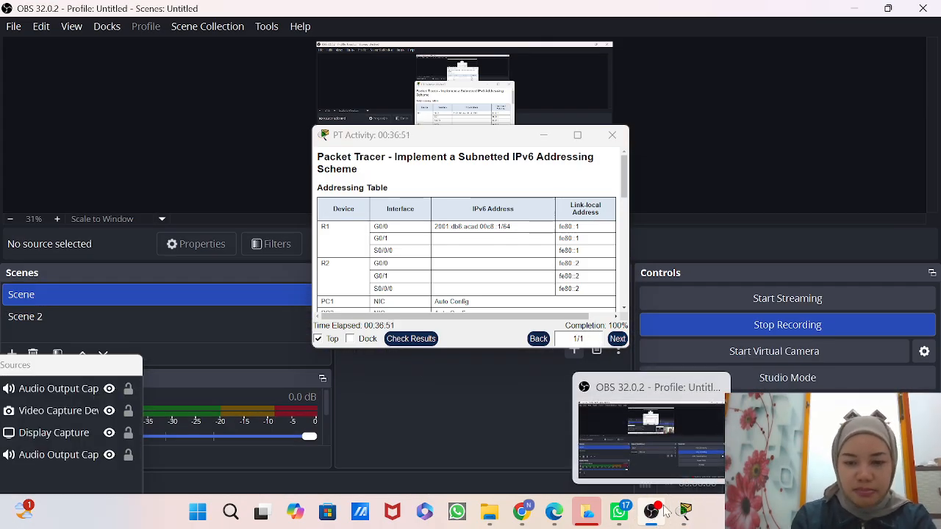
mouse_move(685, 513)
left_click(172, 474)
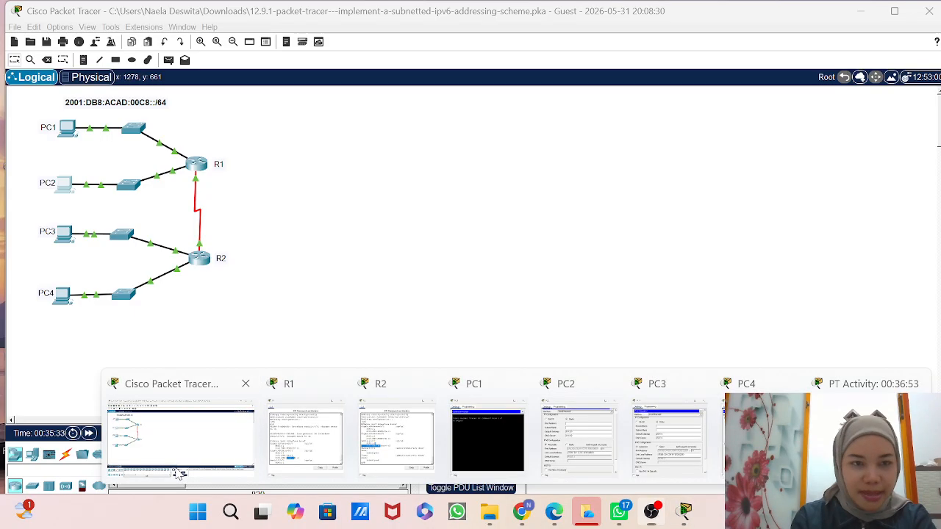
left_click(651, 512)
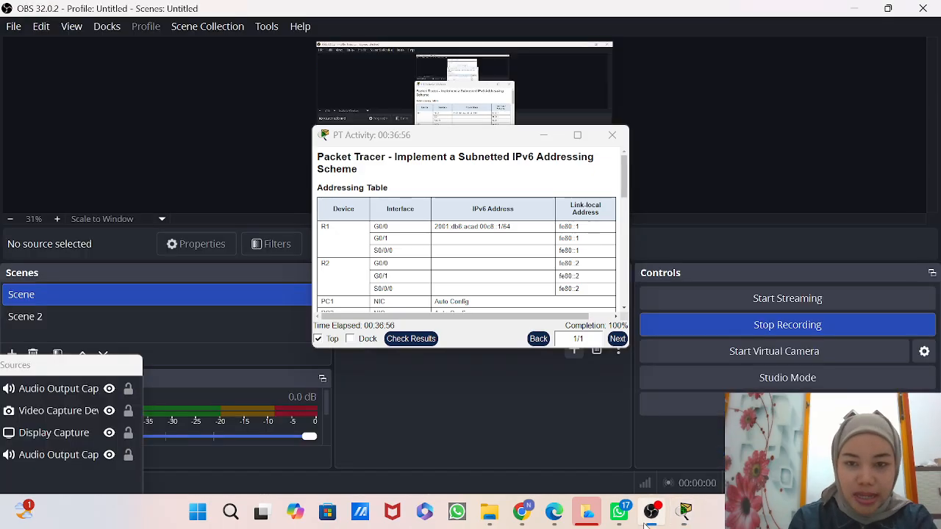
left_click(485, 143)
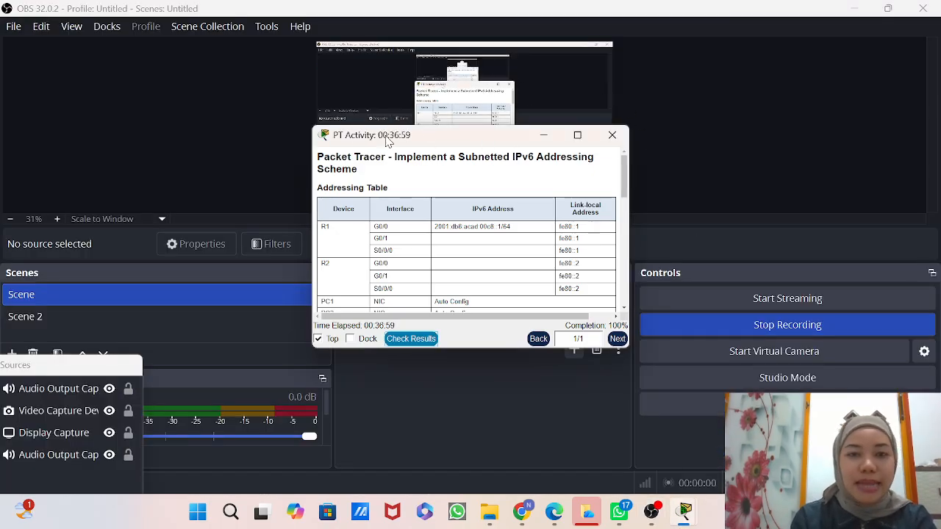
left_click_drag(489, 141, 213, 141)
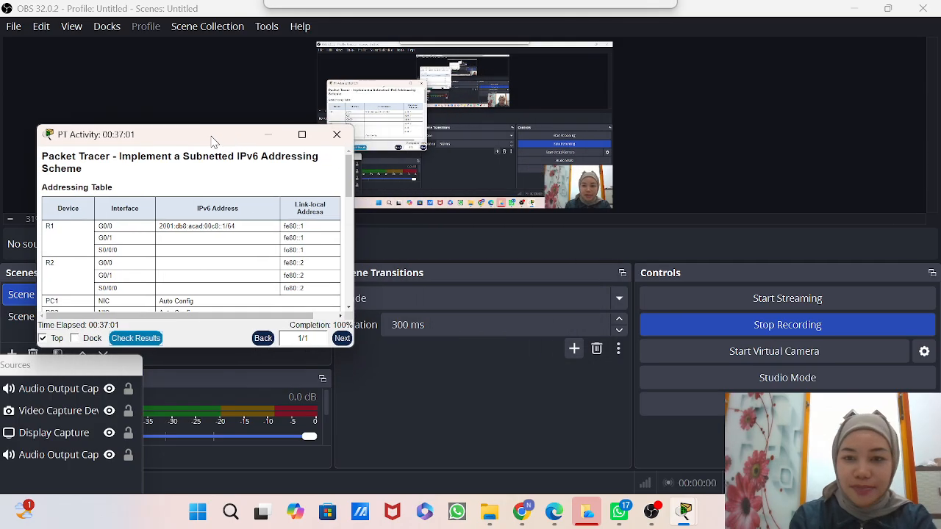